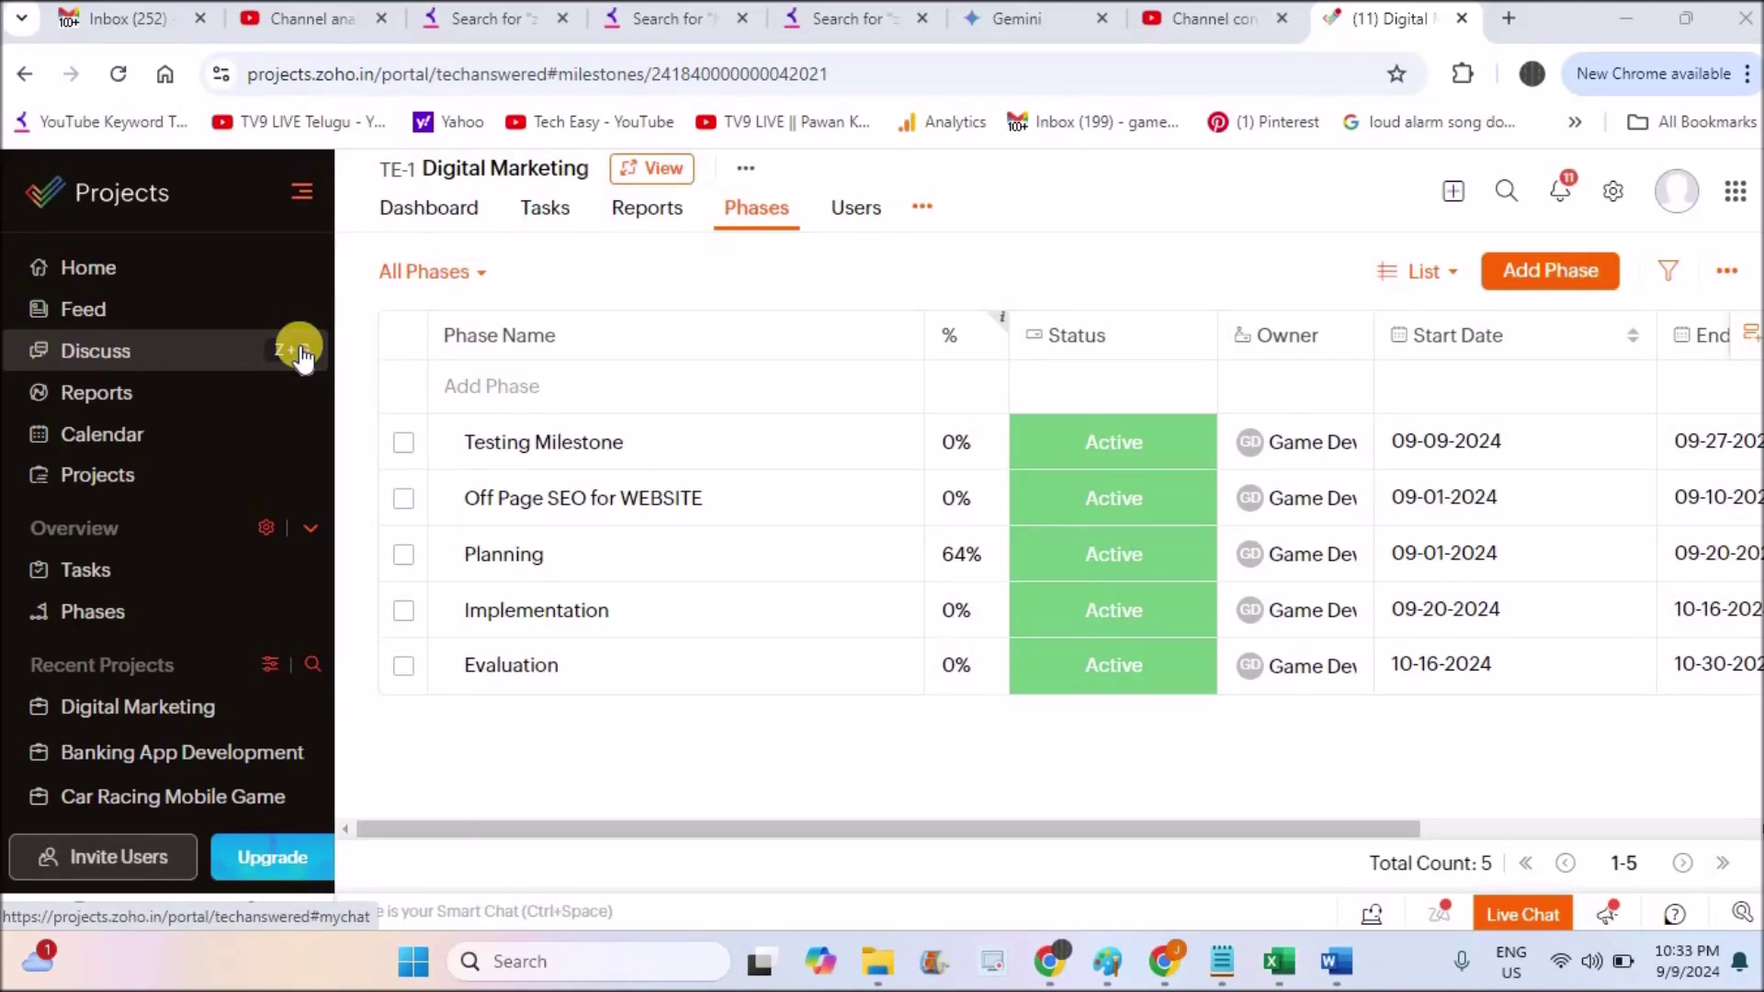
From Home, open the Digital Marketing project's Tasks tab and start a new task.
left_click(167, 269)
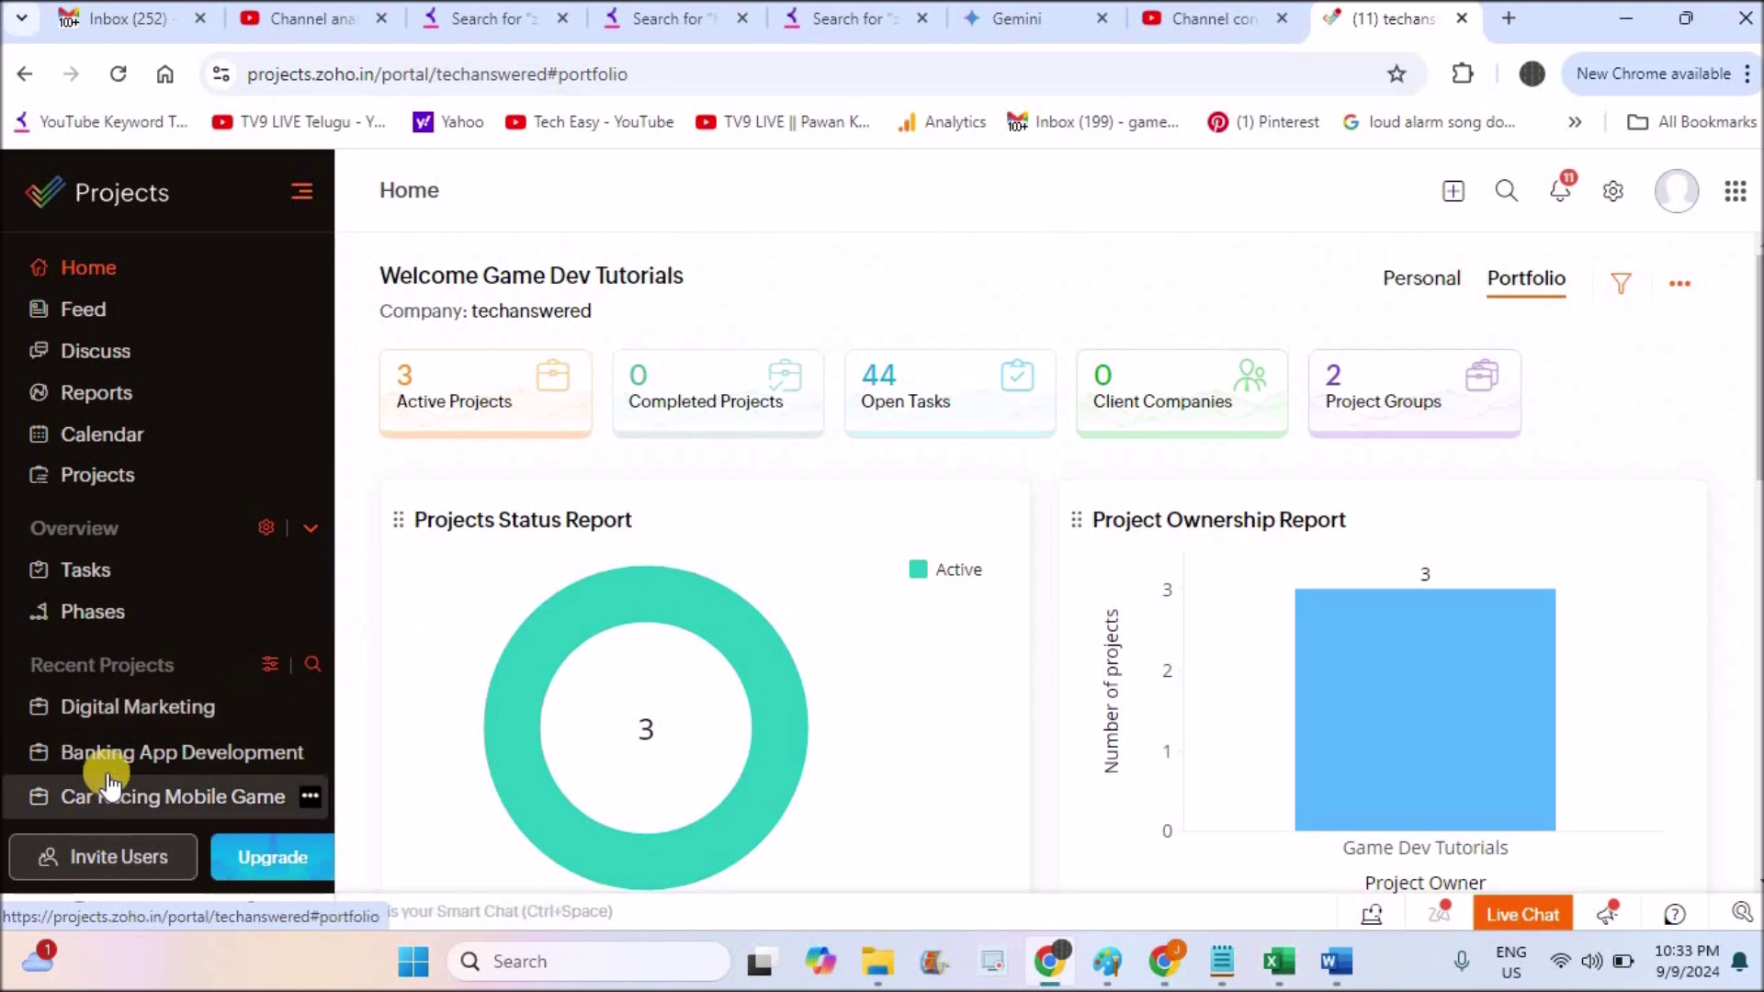
left_click(156, 707)
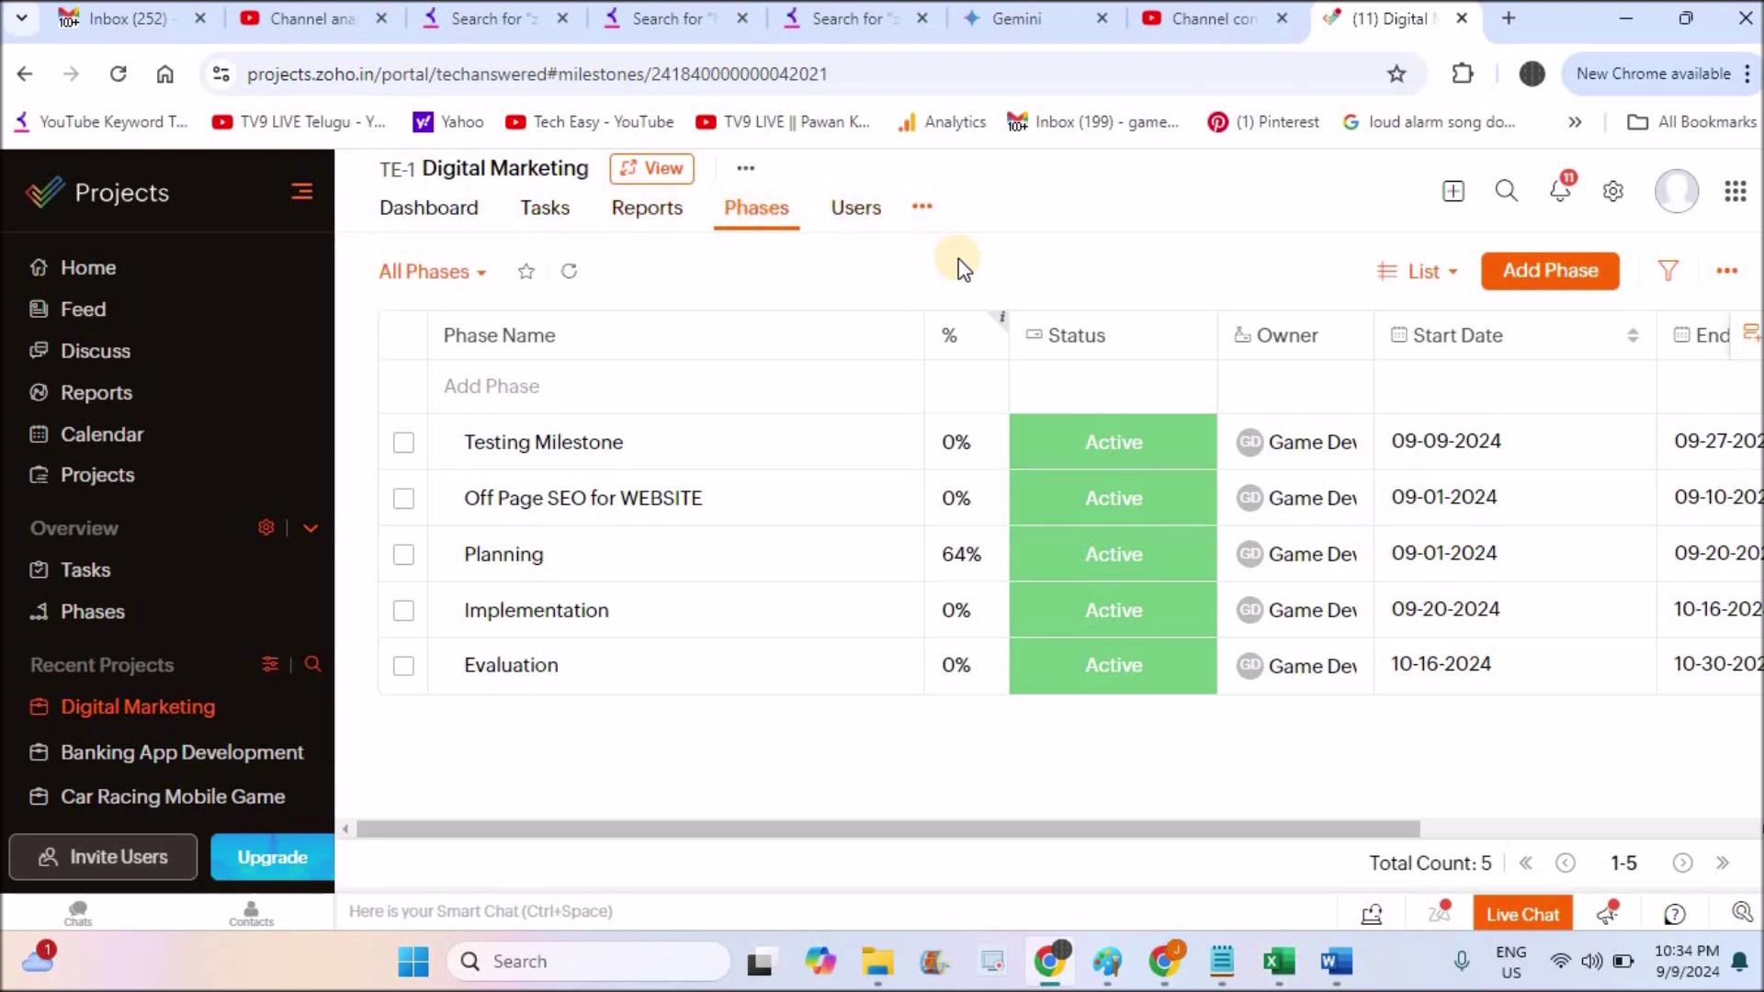
left_click(552, 225)
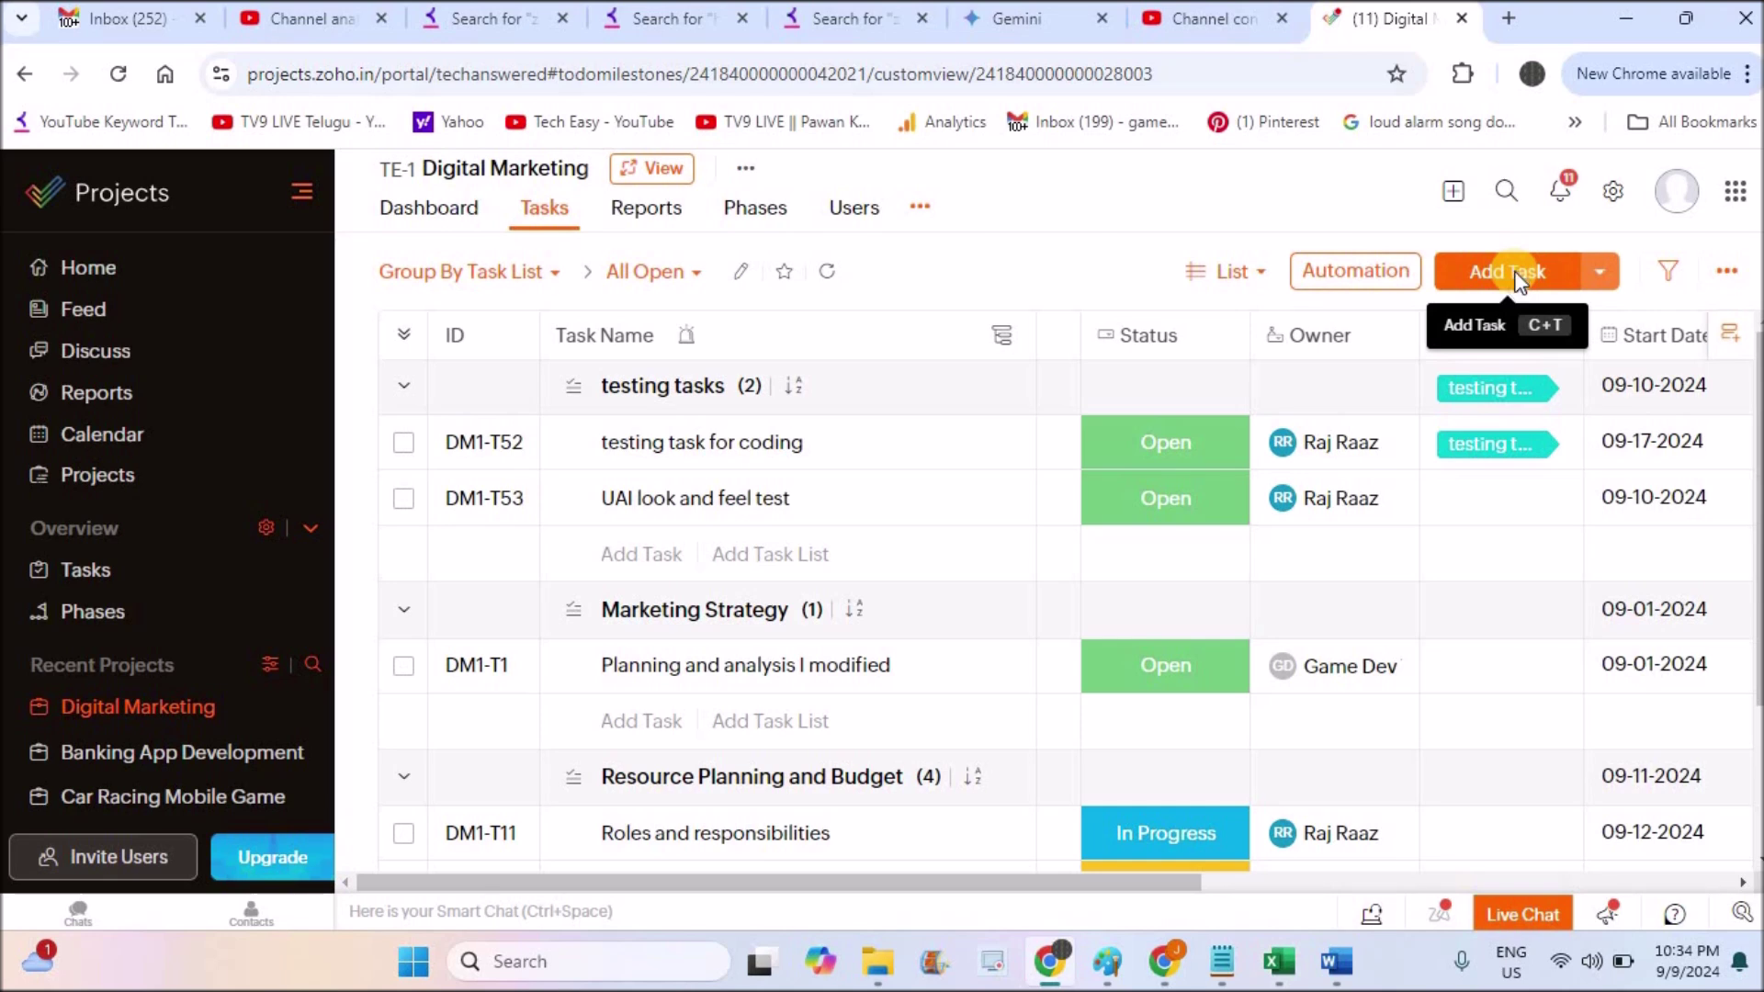
left_click(1514, 274)
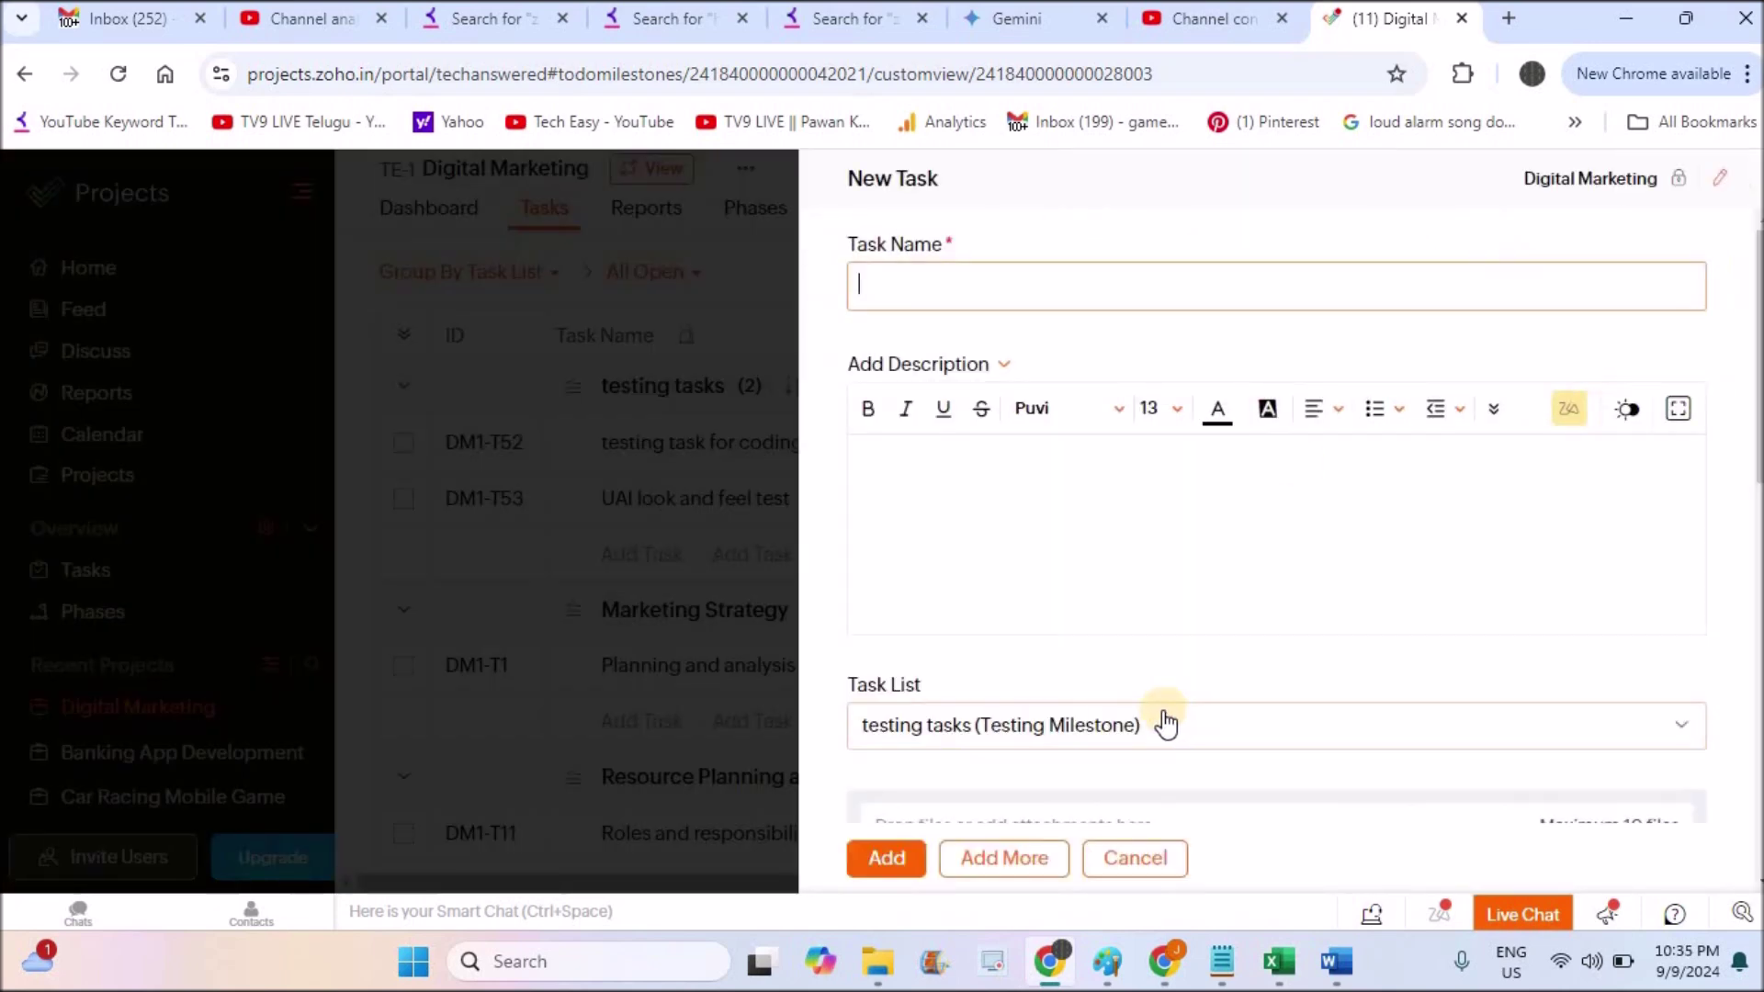
Cancel and reopen the New Task form, then scroll through its fields.
left_click(1156, 868)
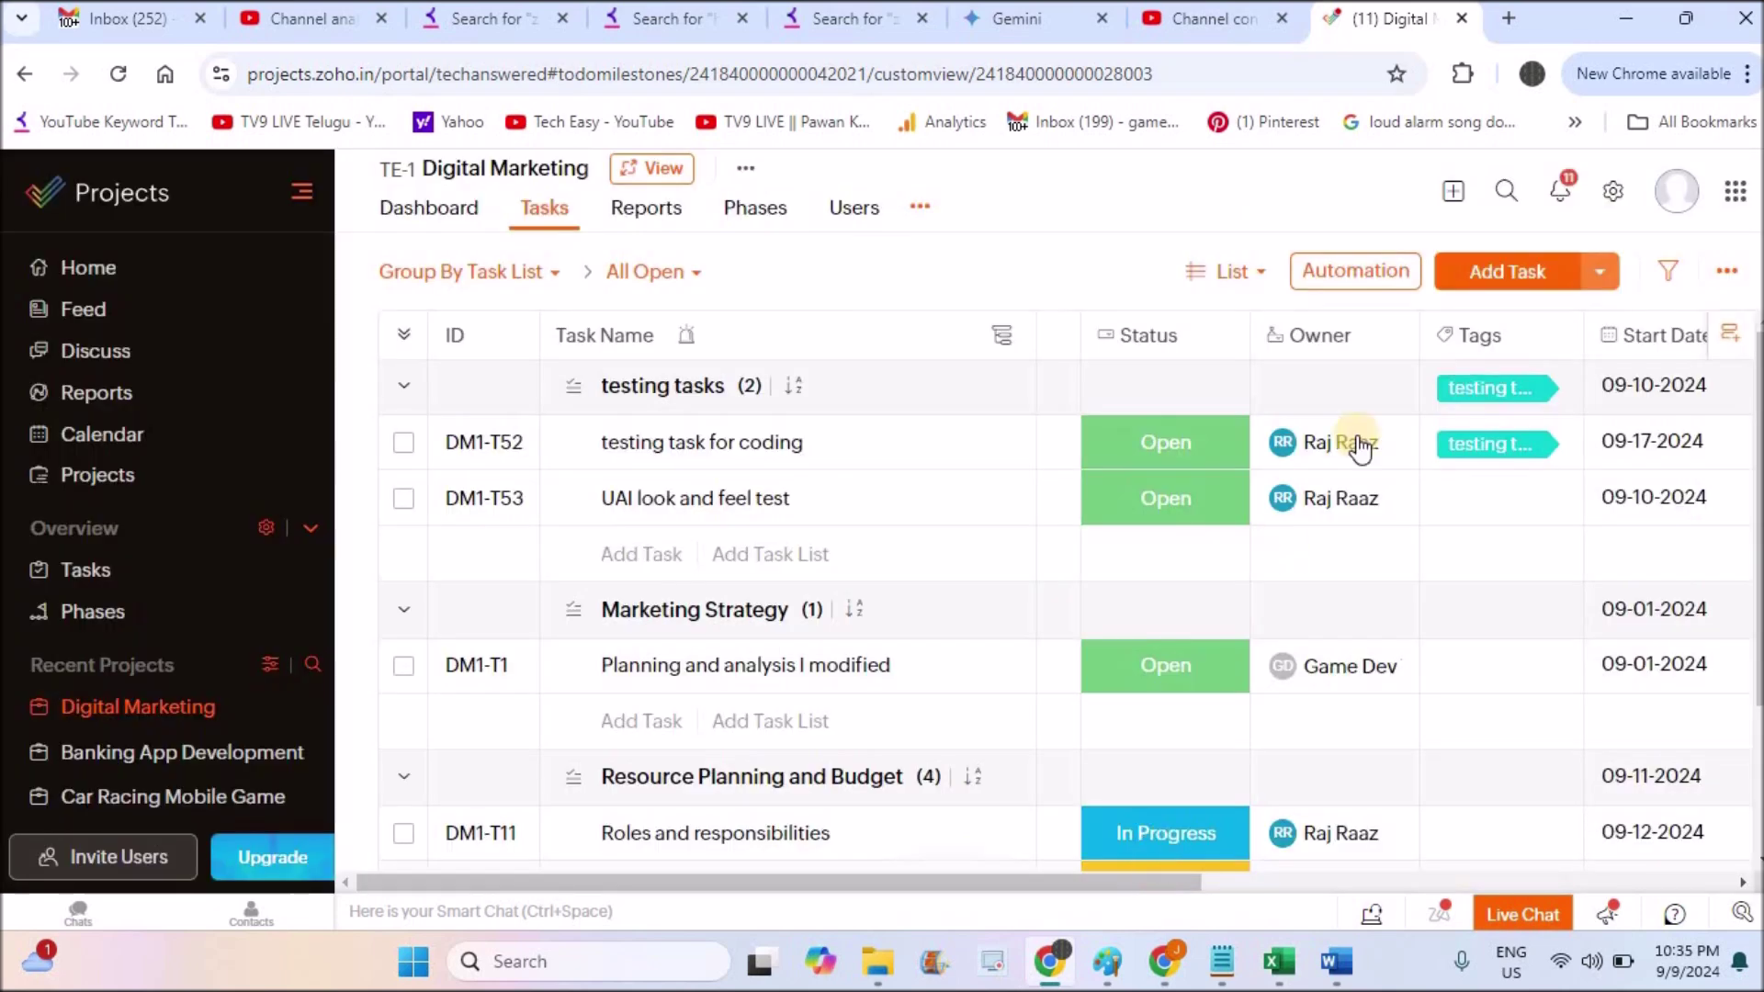
left_click(1471, 274)
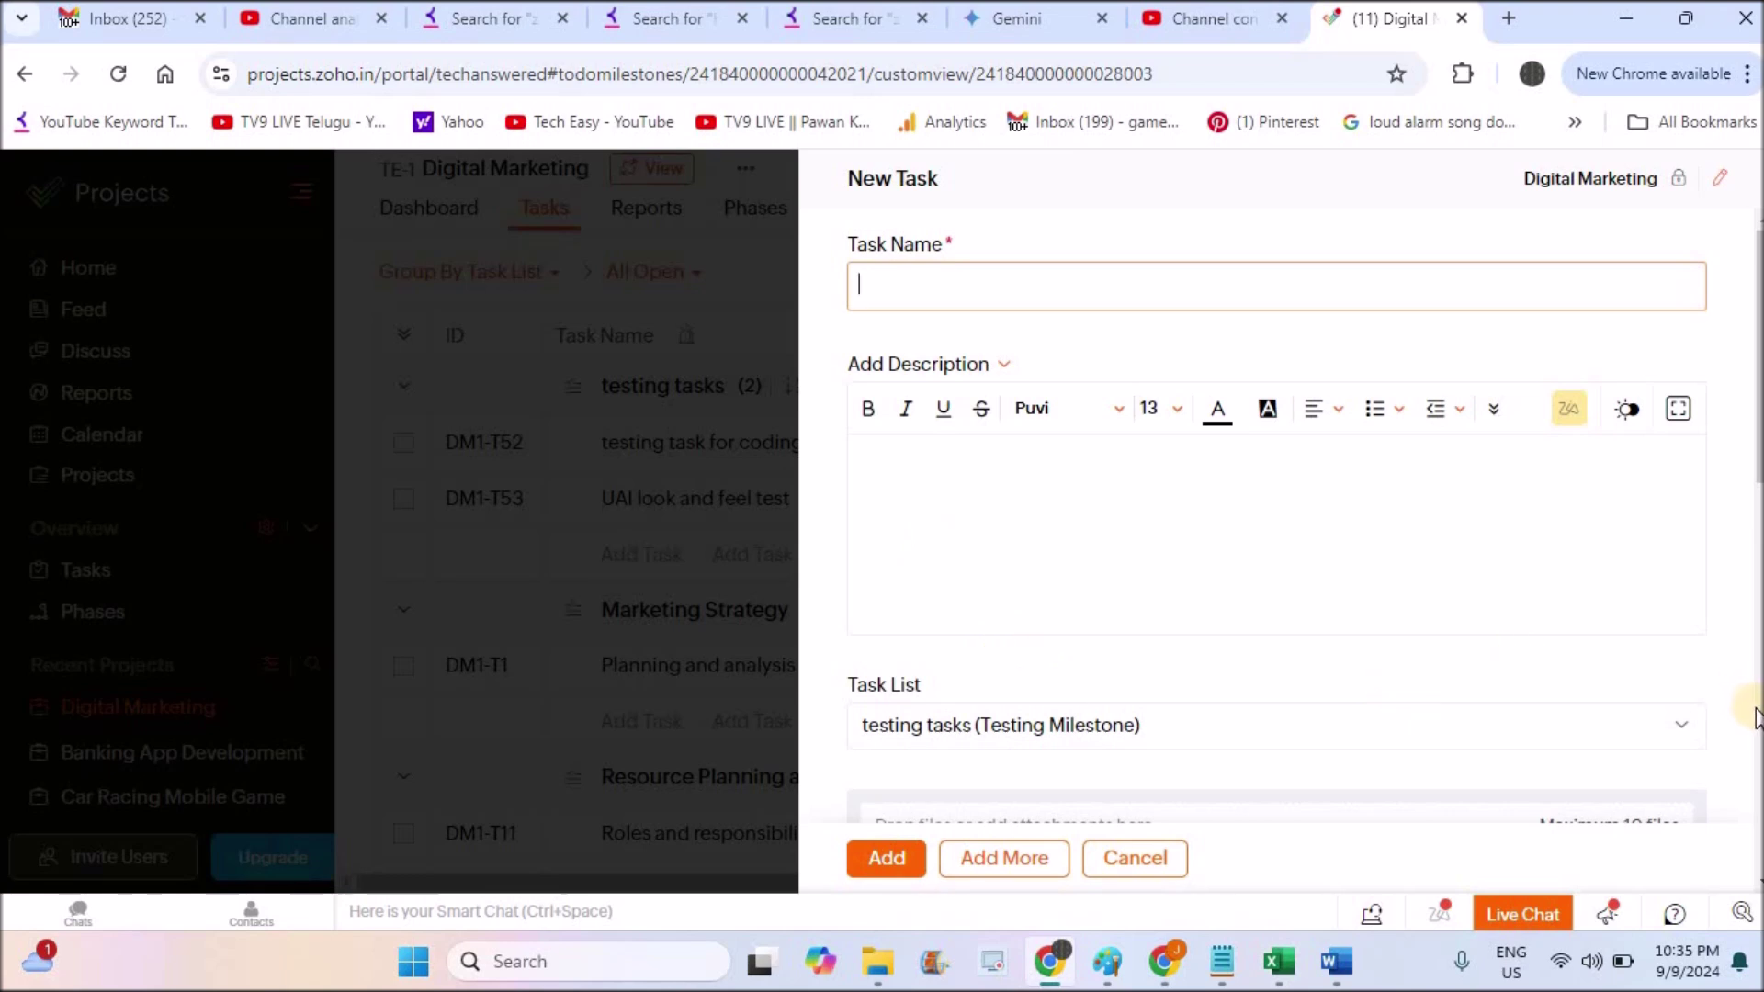
scroll(1750, 709, "down", 10)
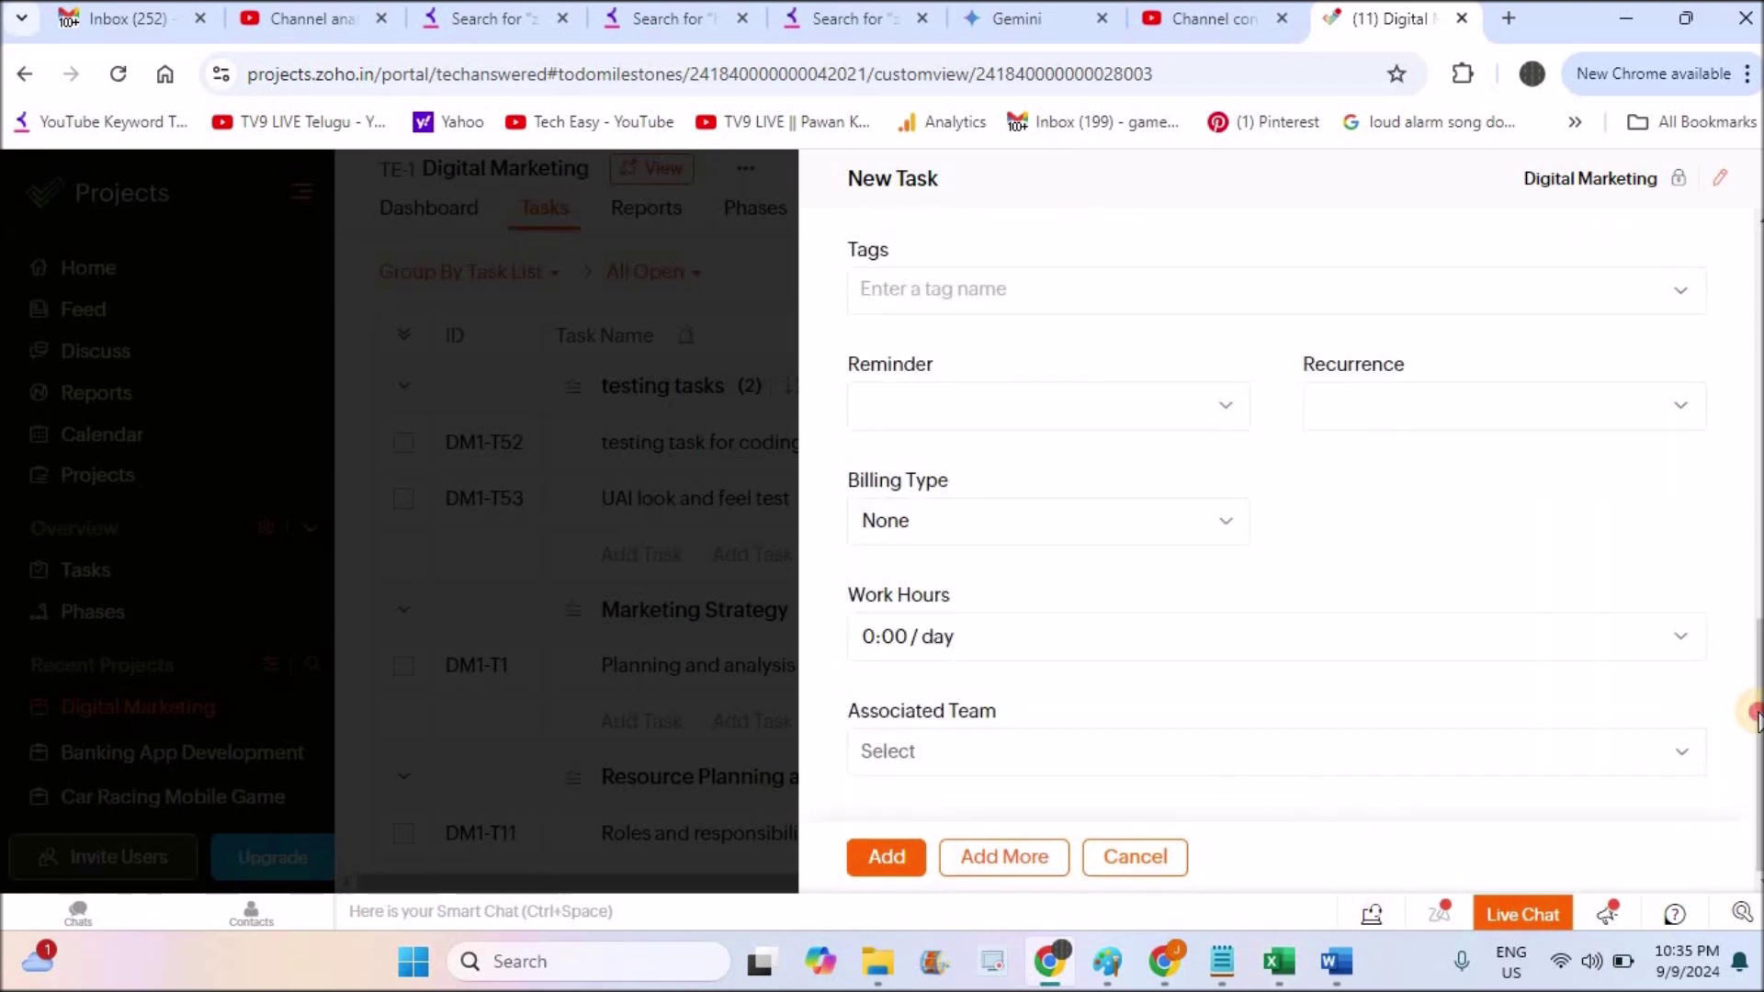
scroll(1753, 643, "up", 1)
left_click_drag(1751, 643, 1744, 243)
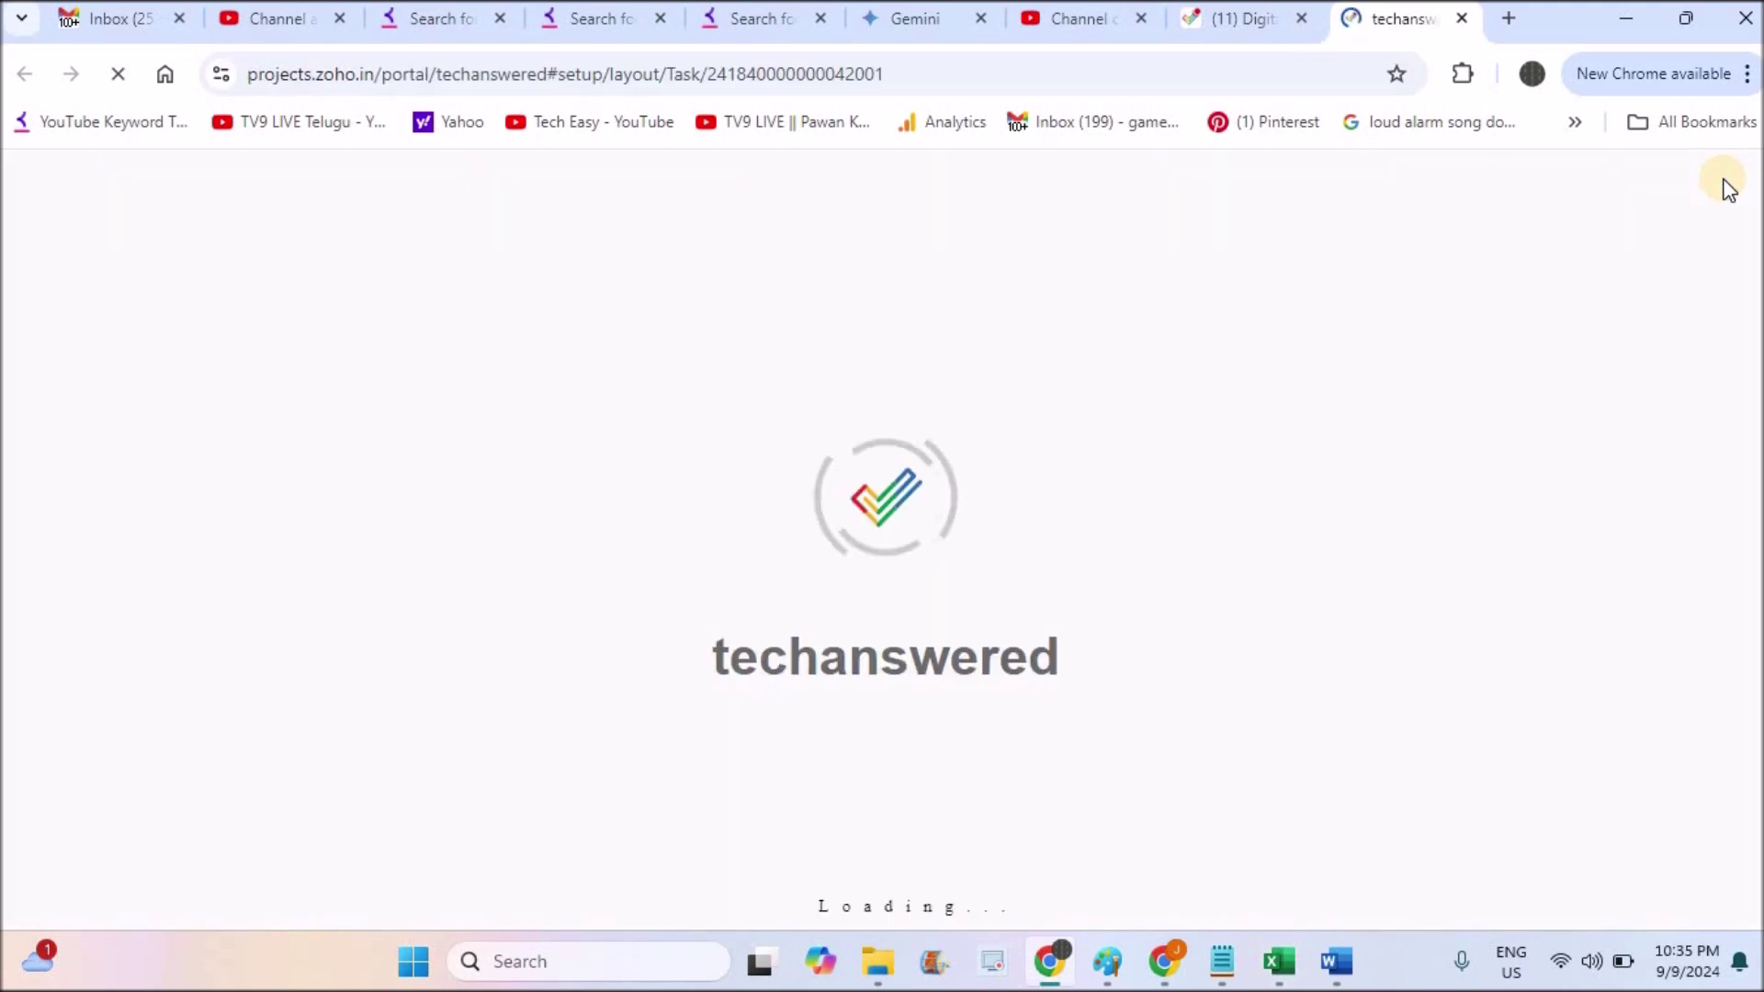
Glance at the task layout setup tab, then return to the form's Task Name field.
left_click(1245, 16)
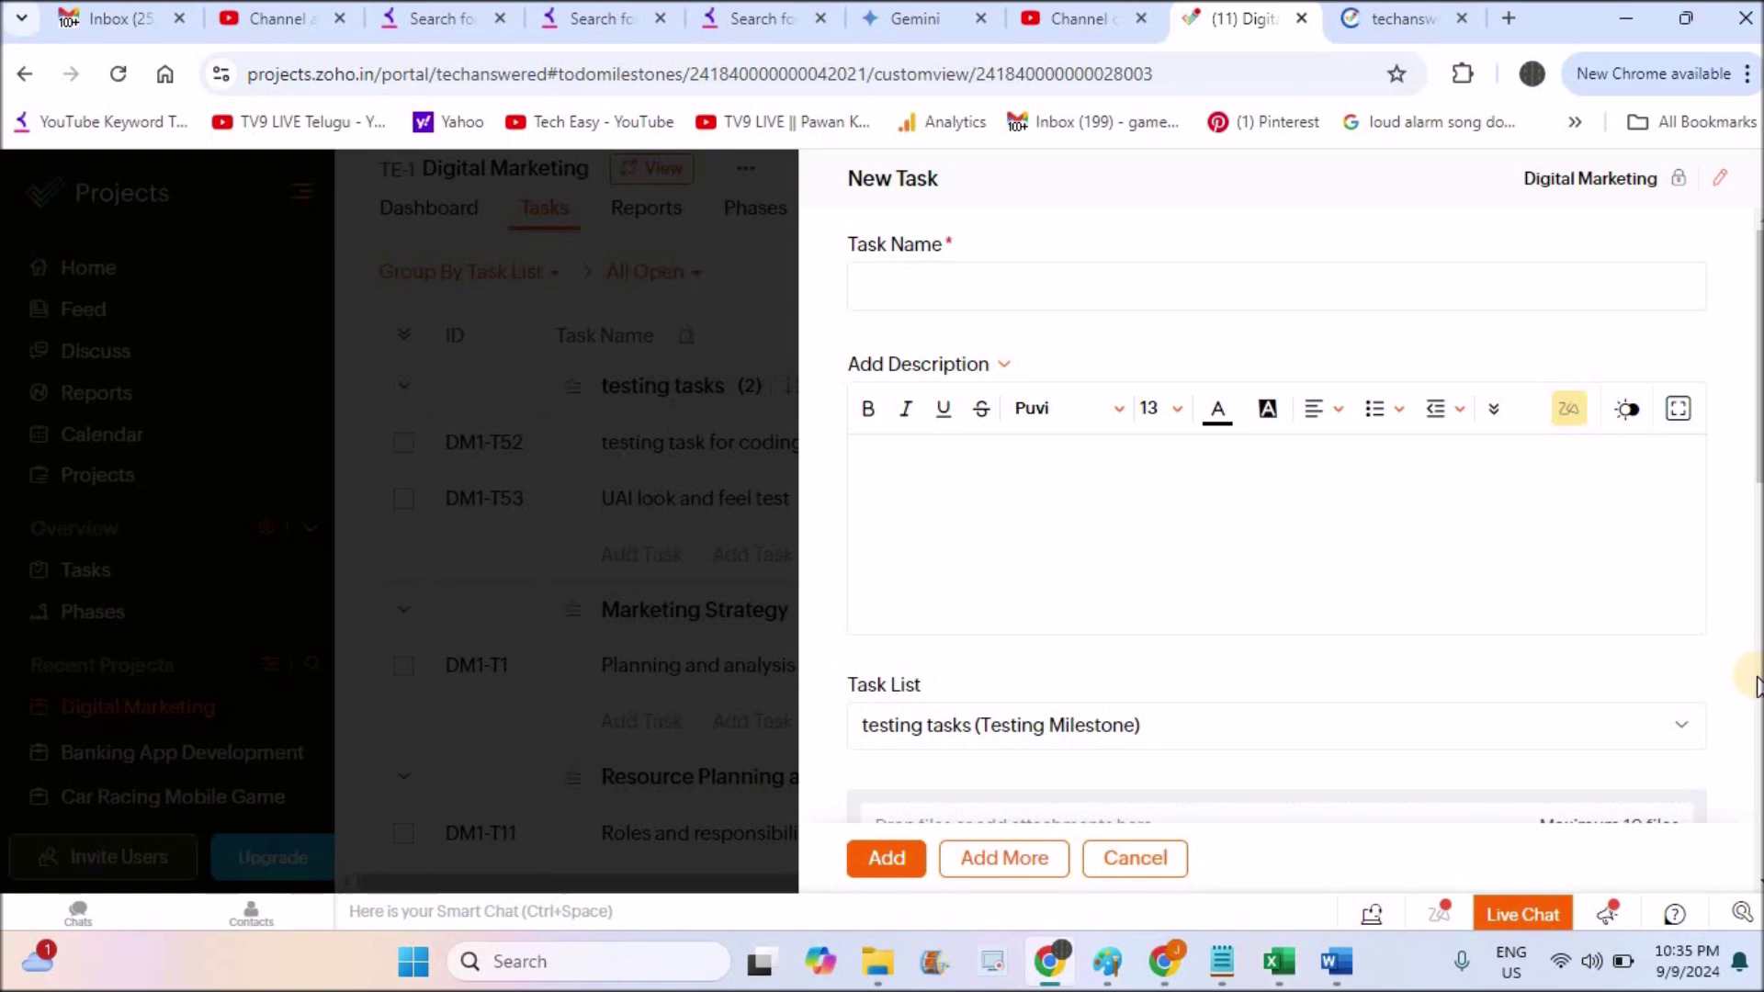
scroll(1751, 677, "down", 5)
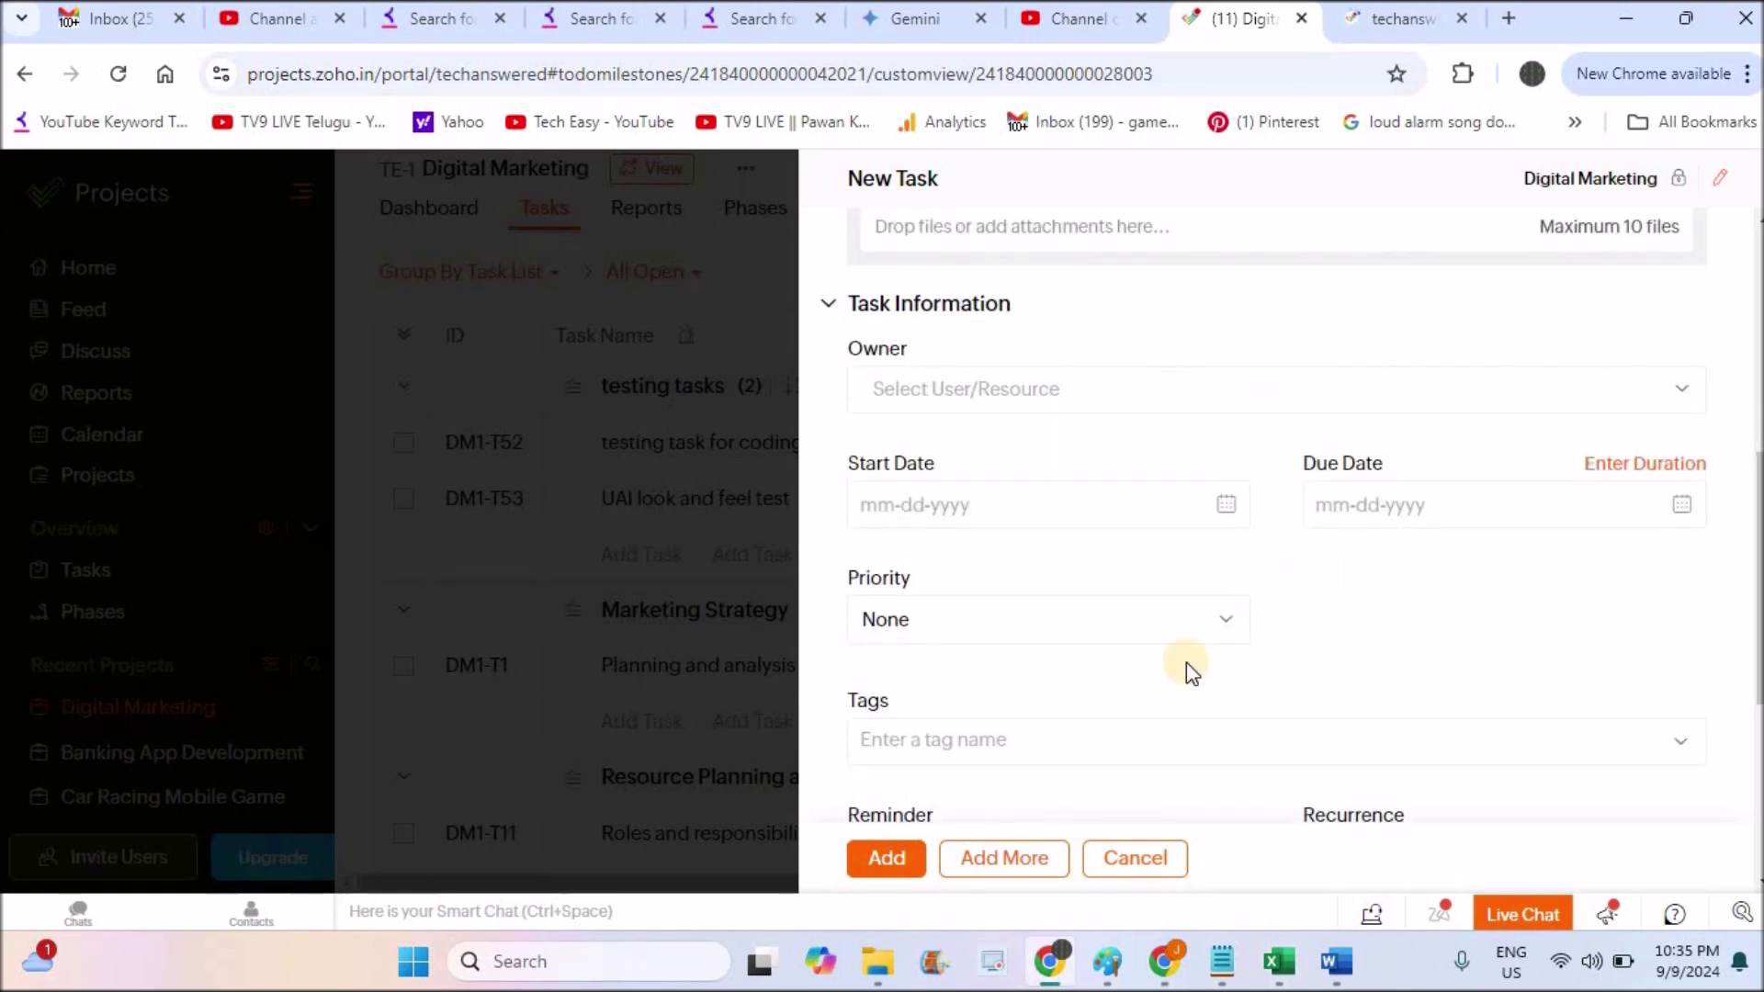
left_click(1380, 20)
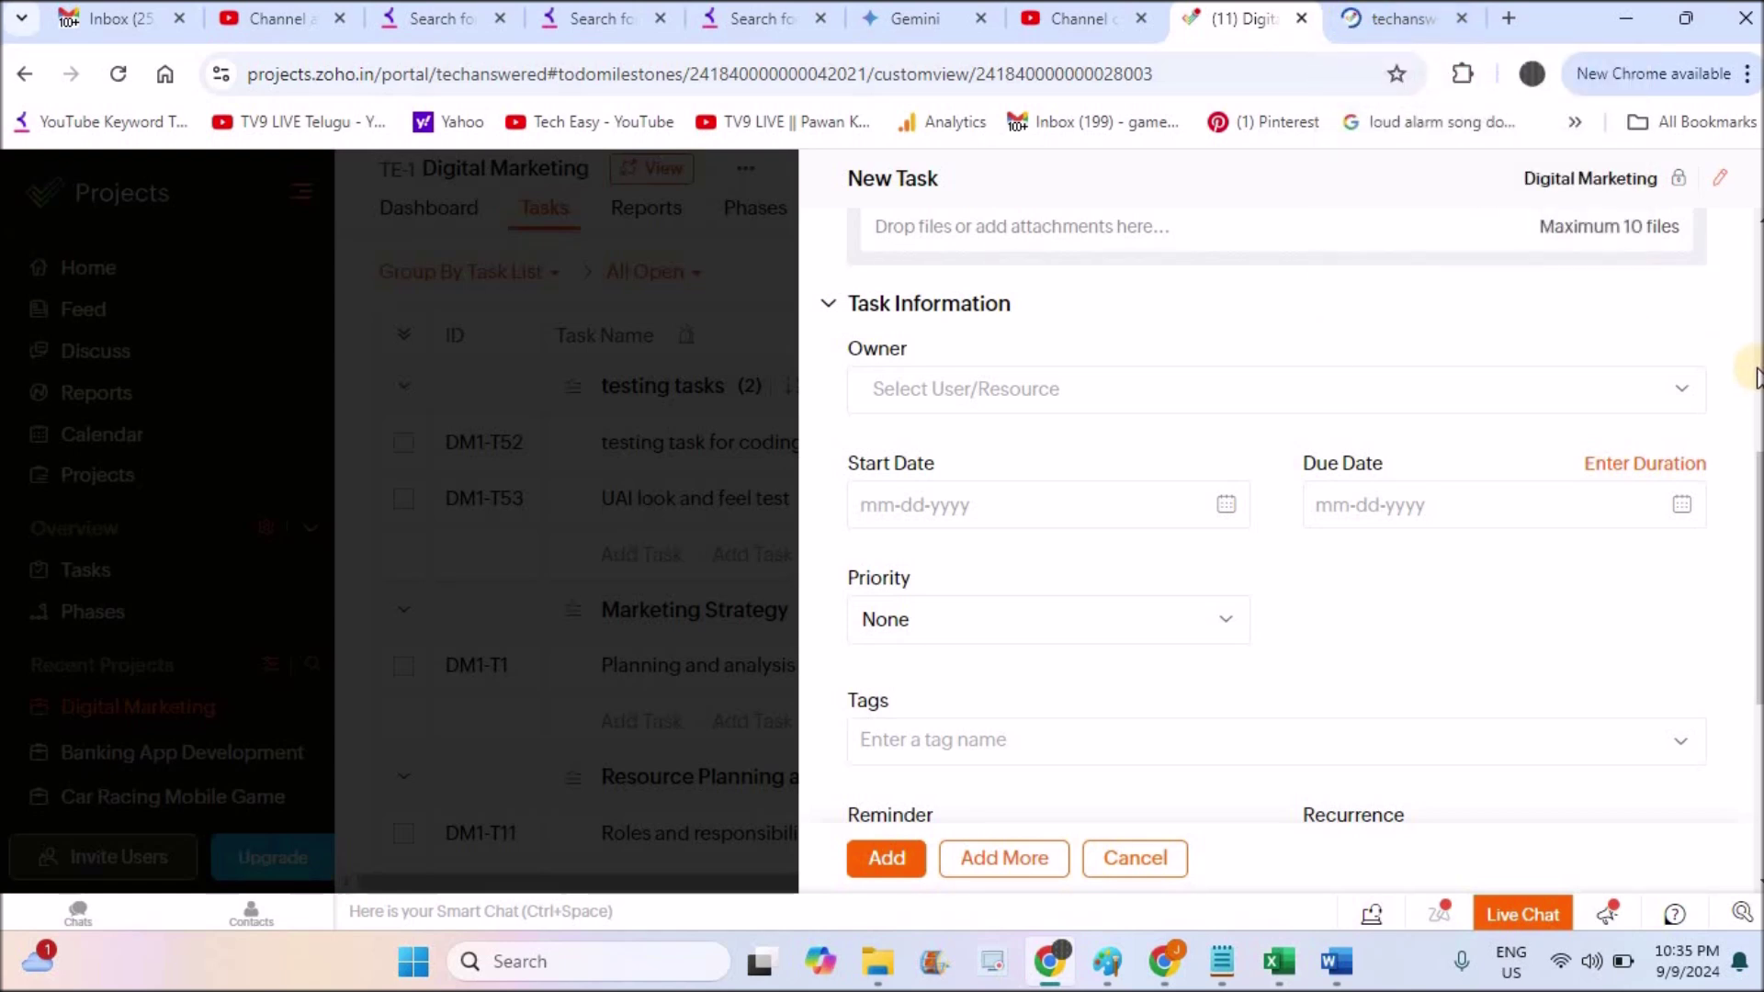
scroll(1746, 354, "up", 6)
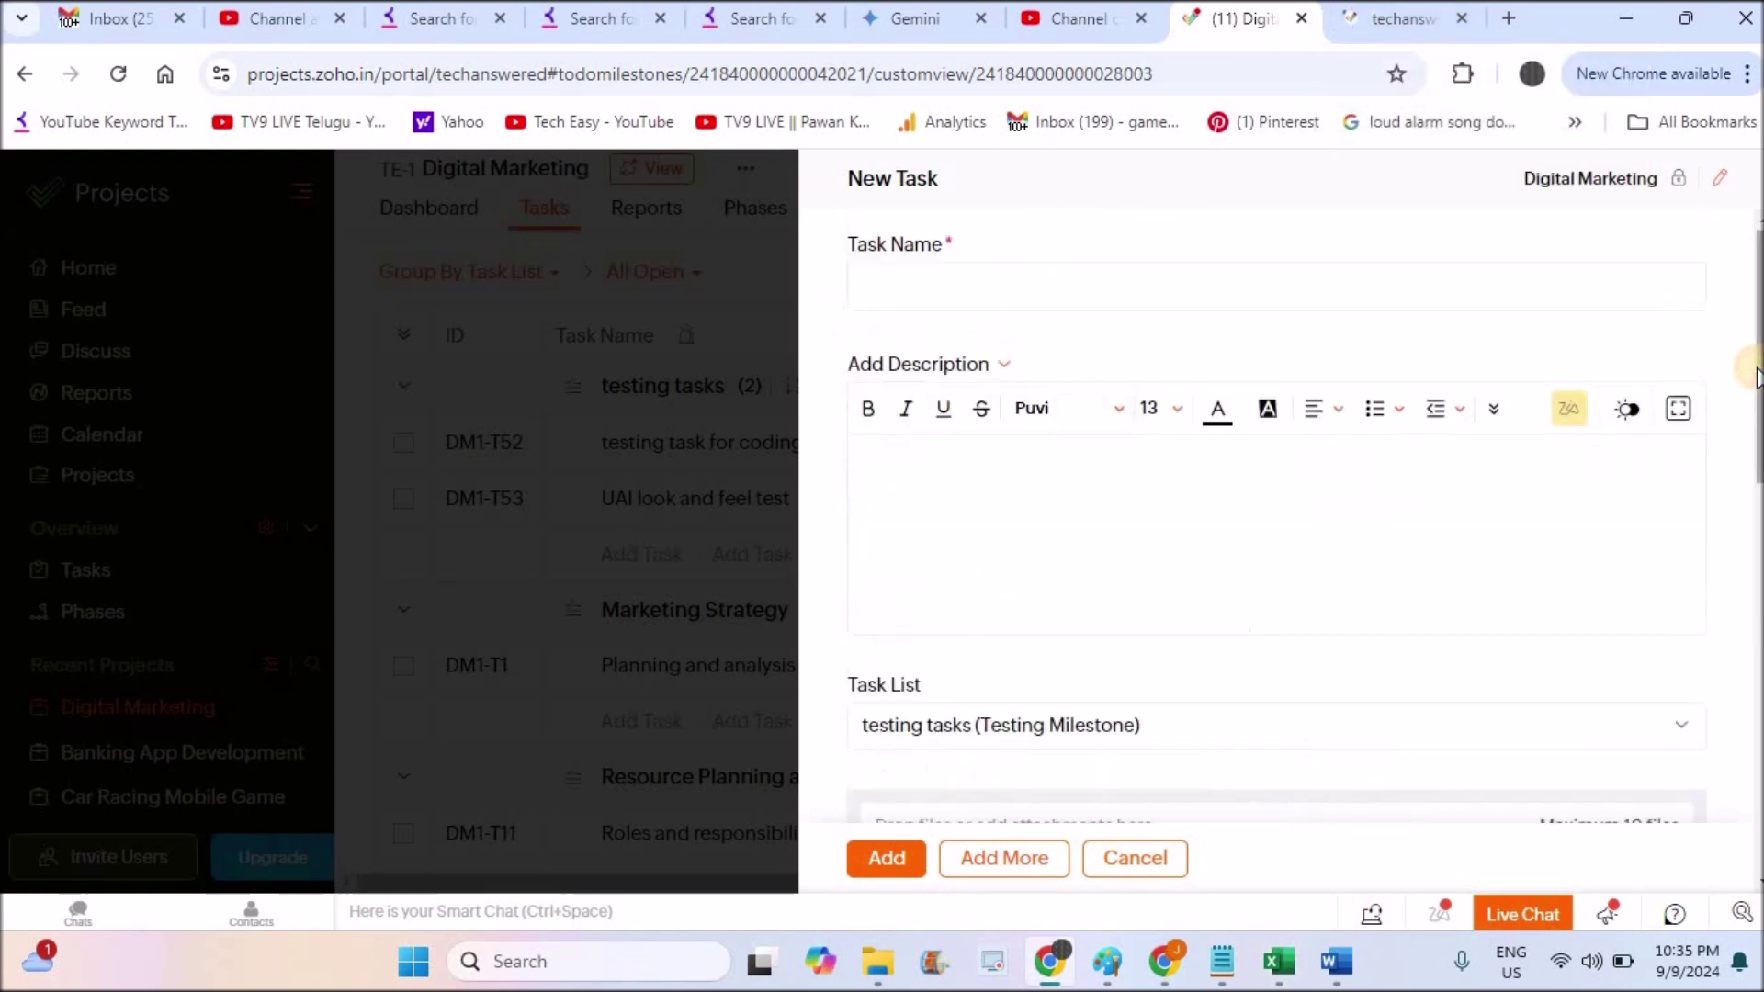
left_click(880, 289)
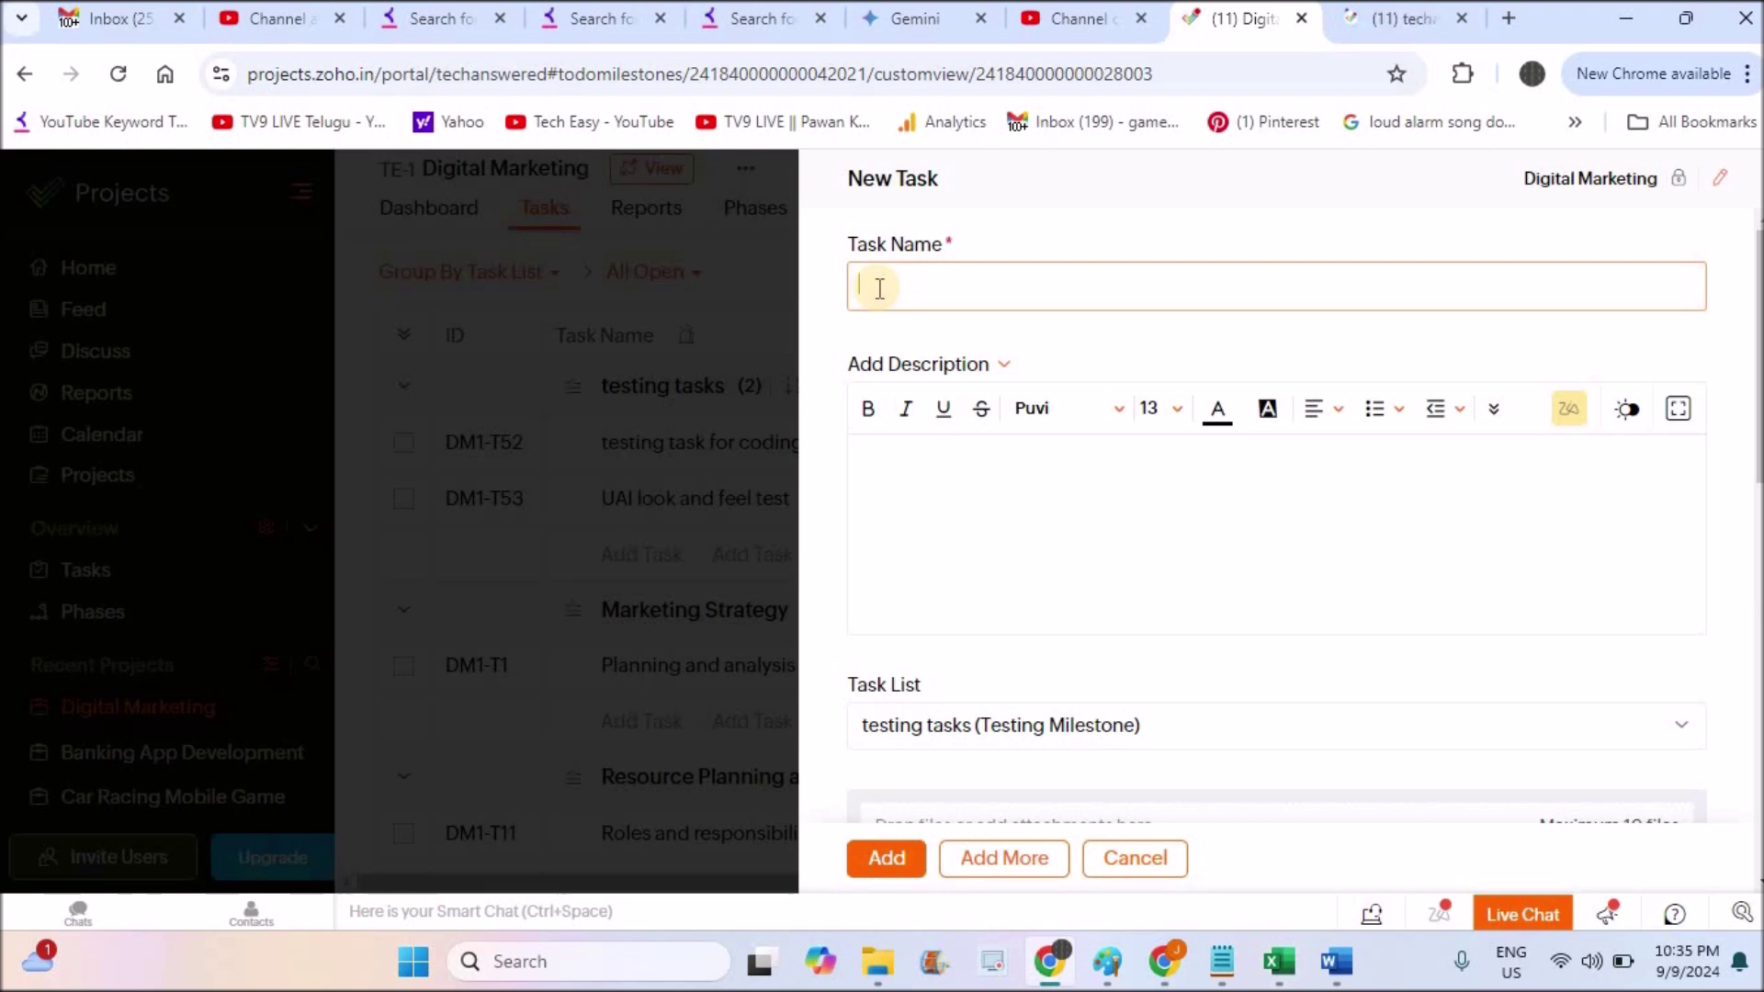
Name the task 'Analyse website Data' and paste it into the description followed by '.....'.
type("Analyse websit")
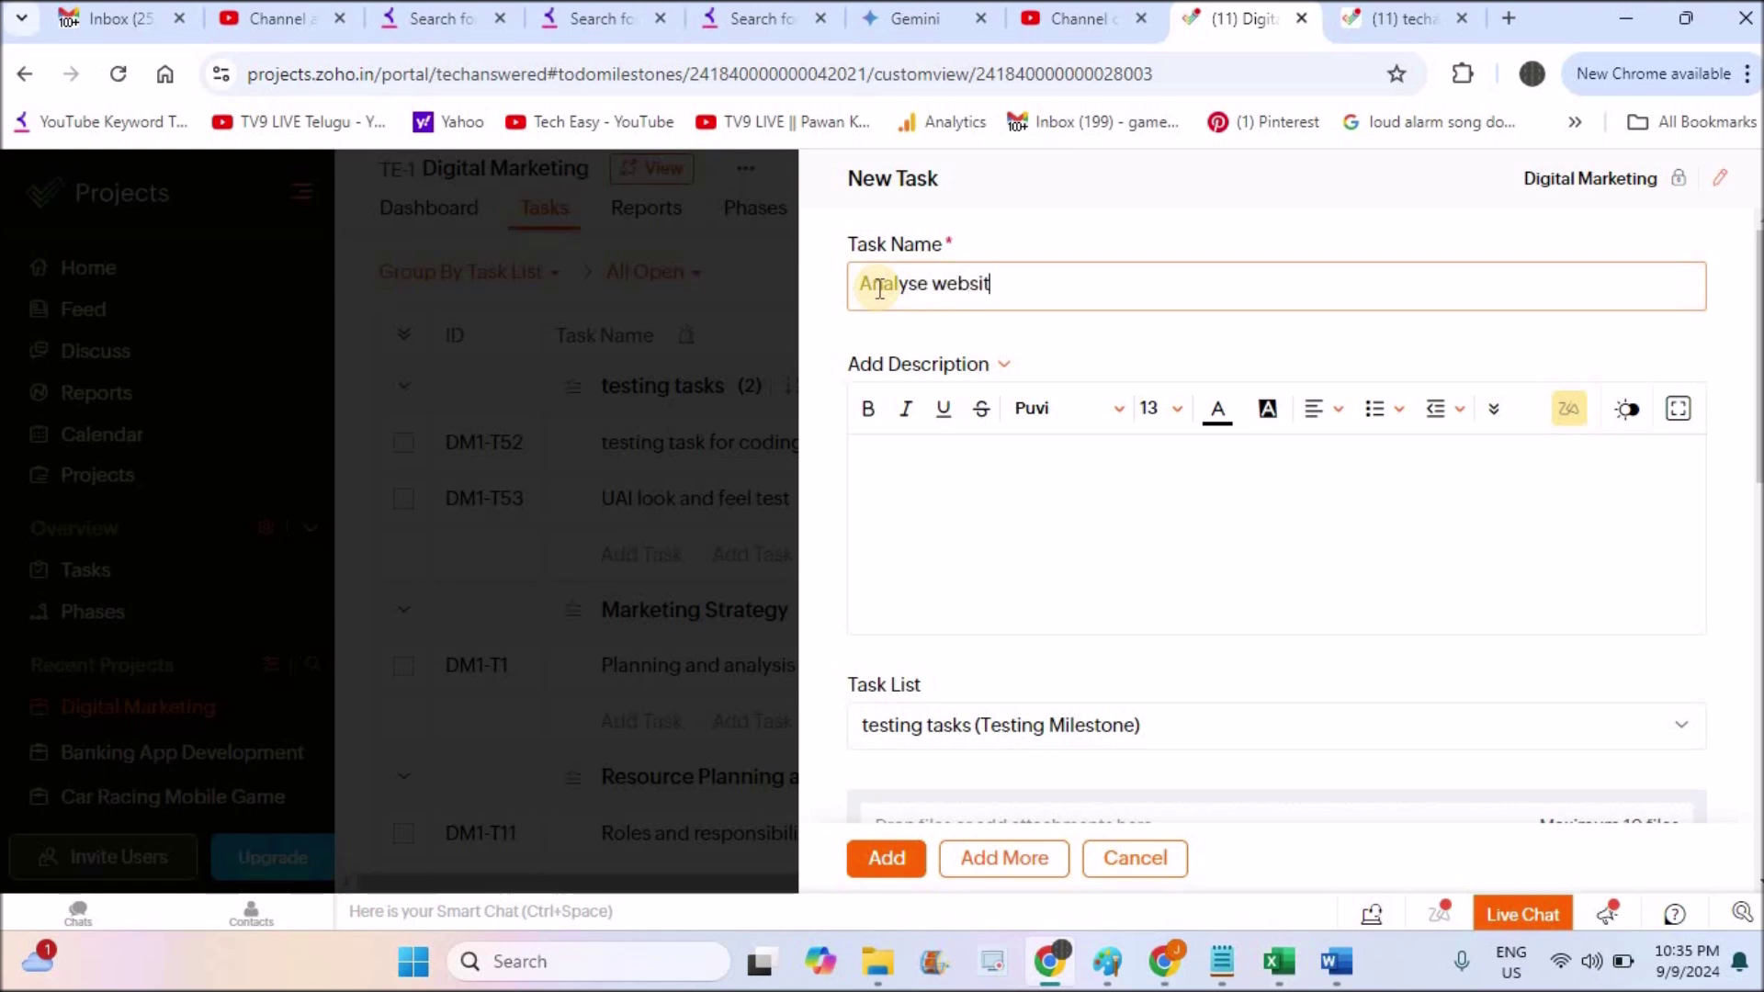
type("e Data")
left_click(972, 551)
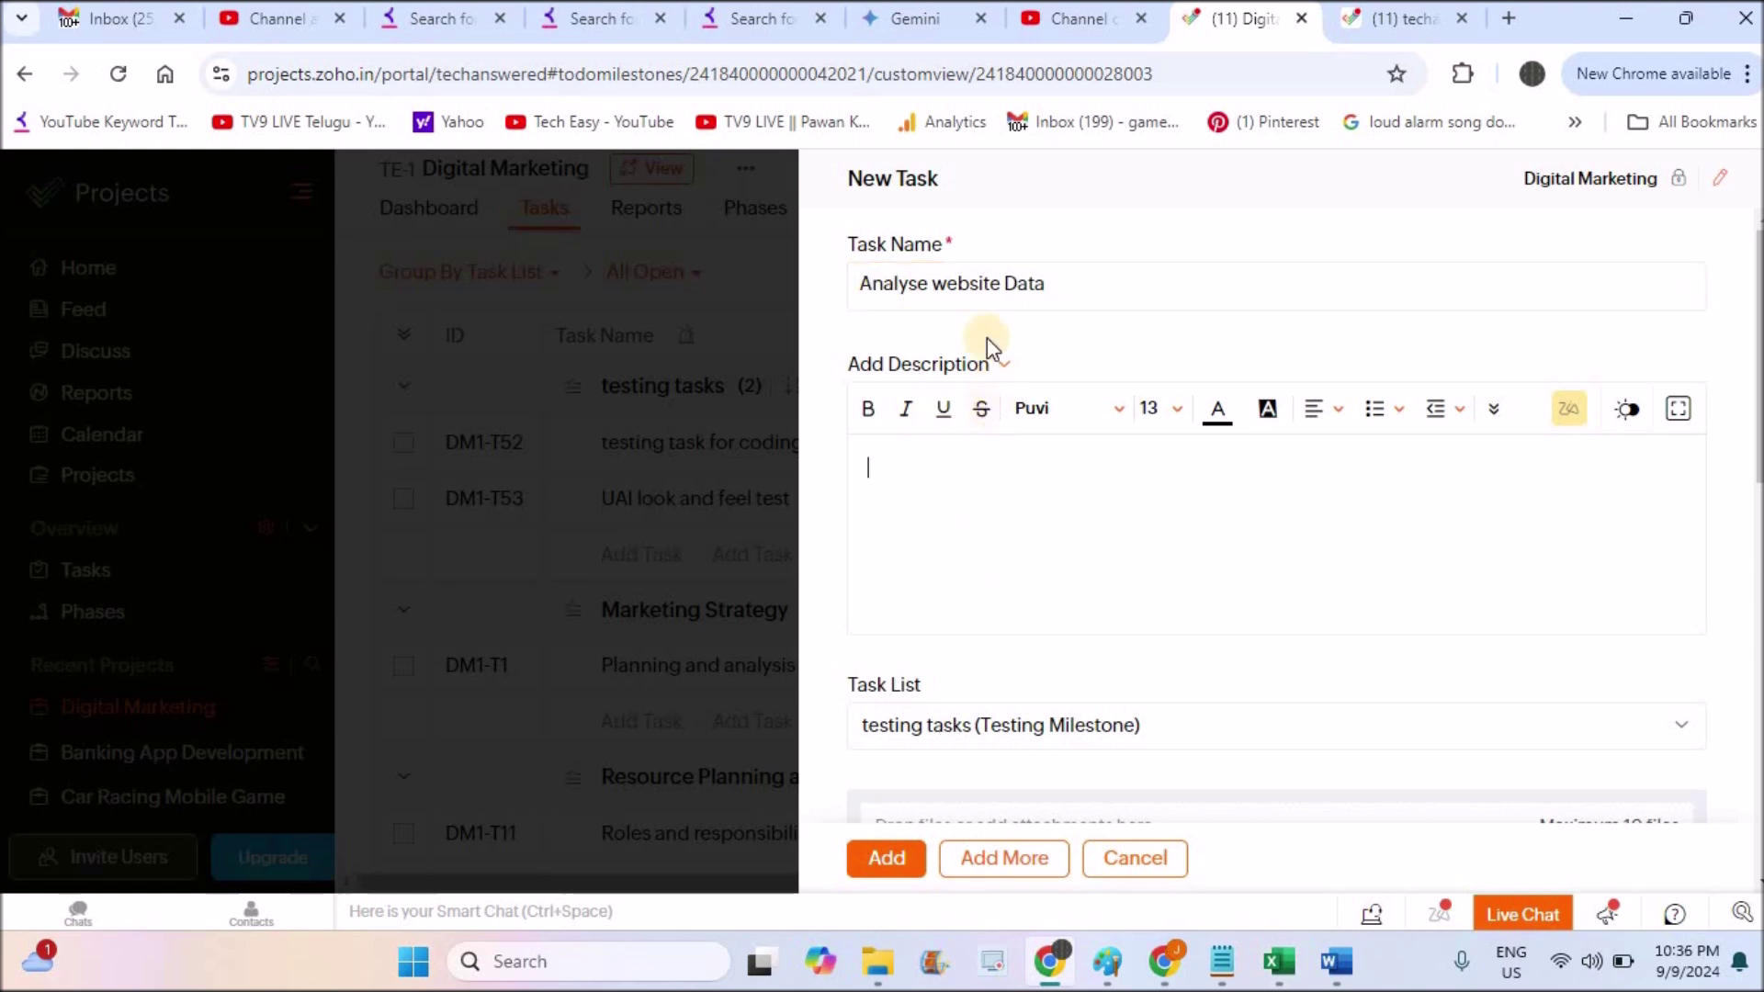
left_click(979, 300)
key("ctrl+a")
key("ctrl+c")
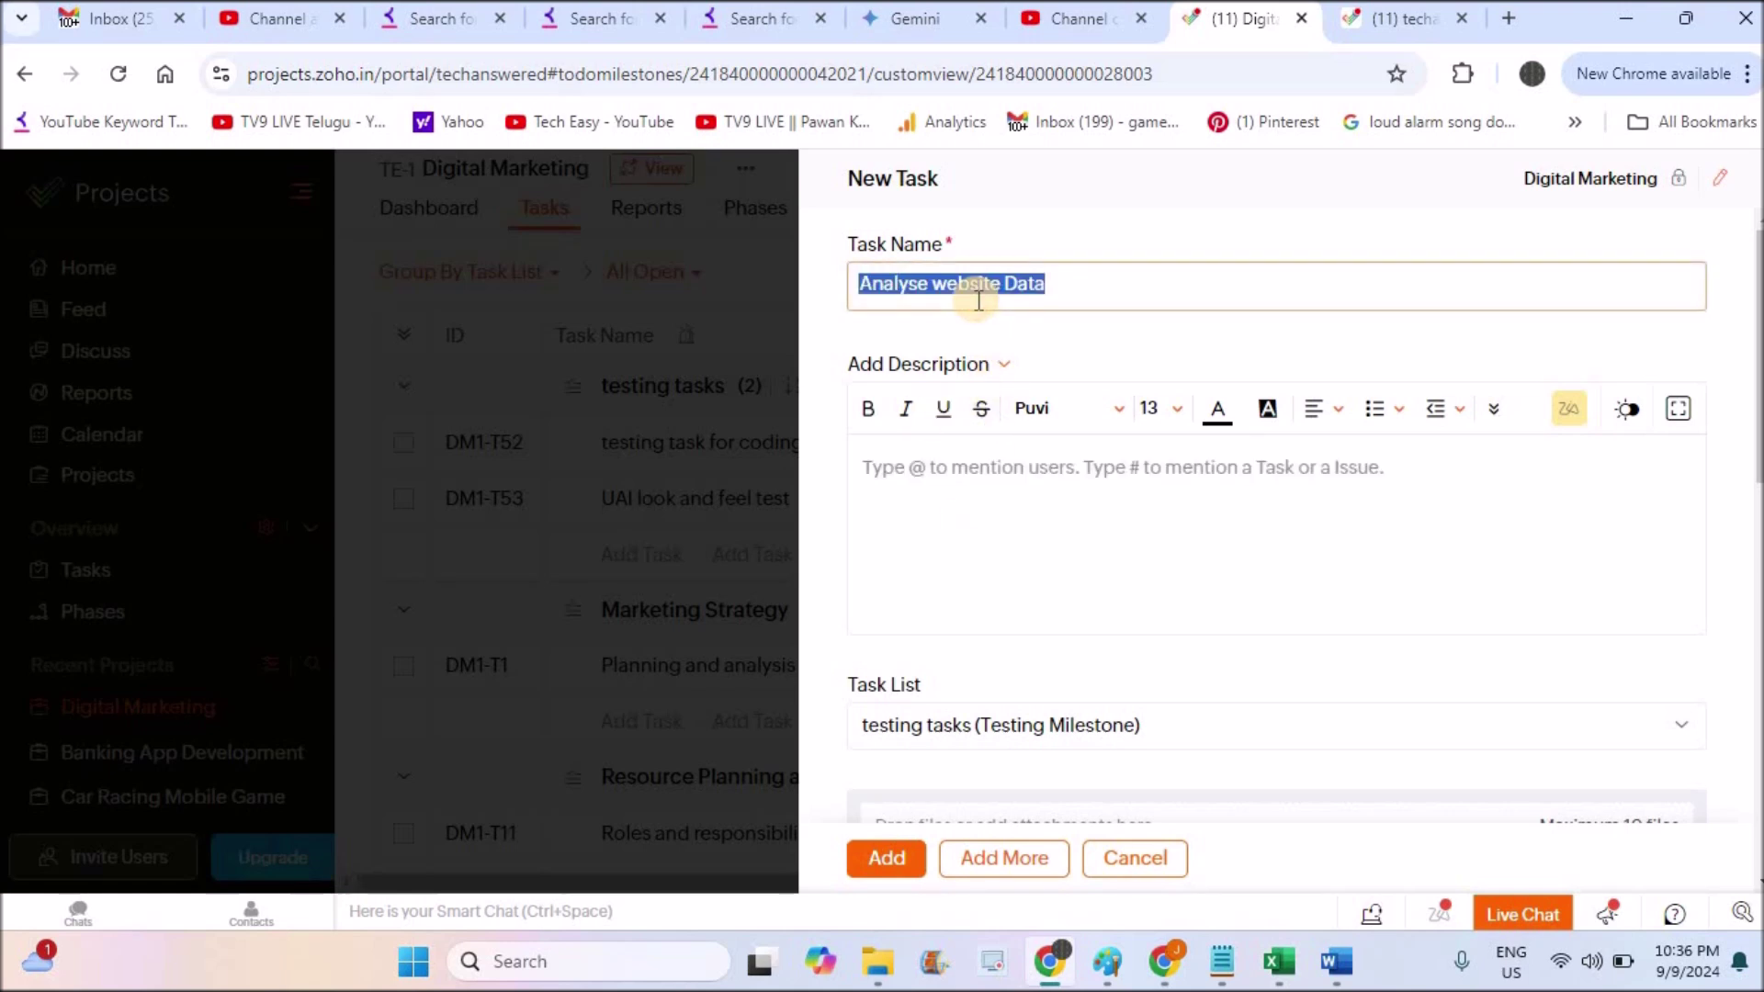
left_click(984, 532)
key("ctrl+v")
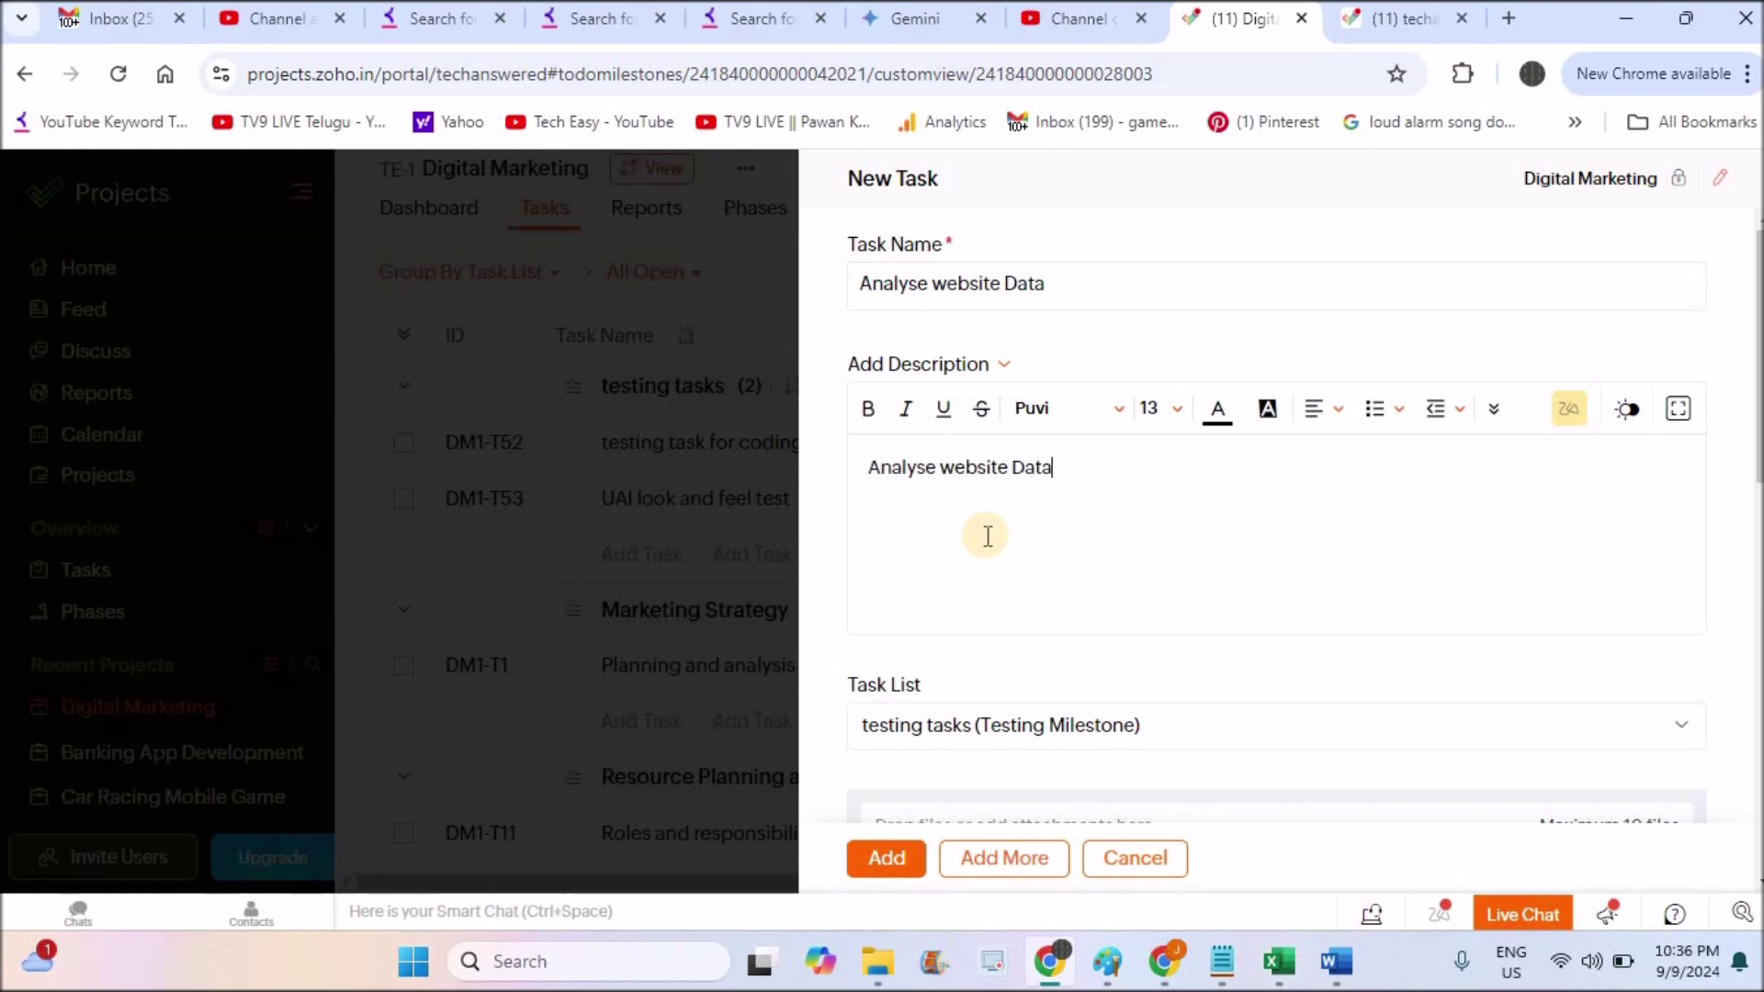
type(".....")
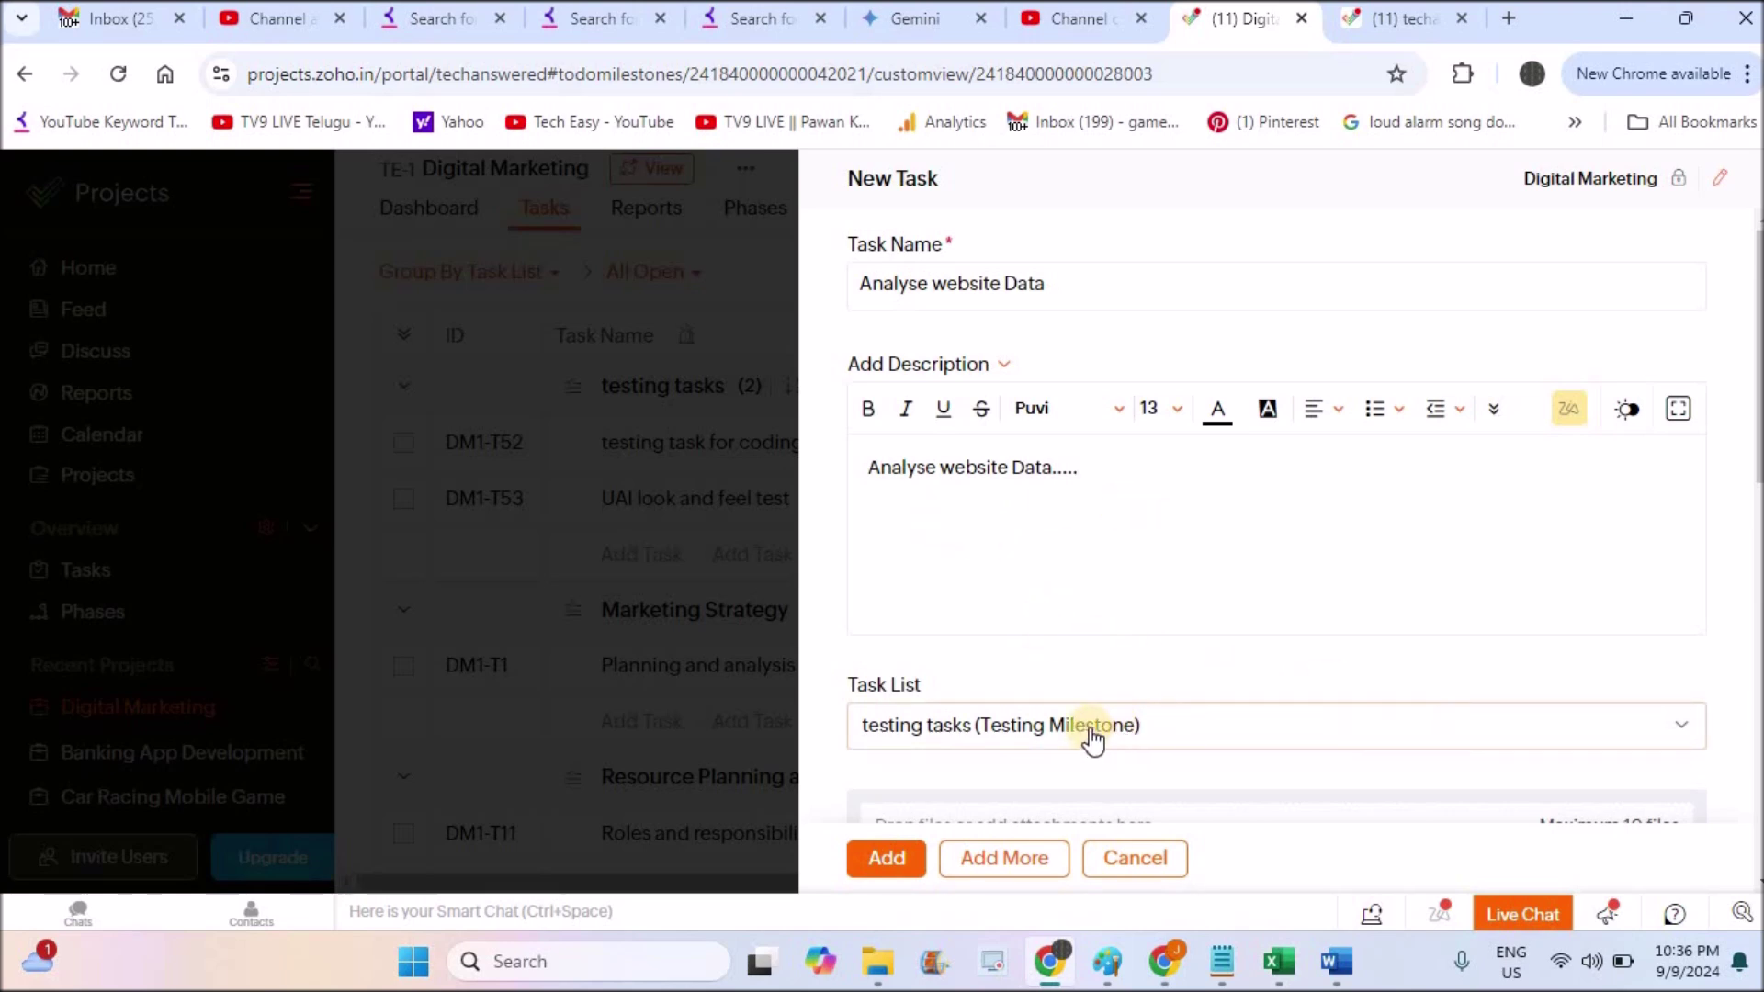
left_click(1341, 736)
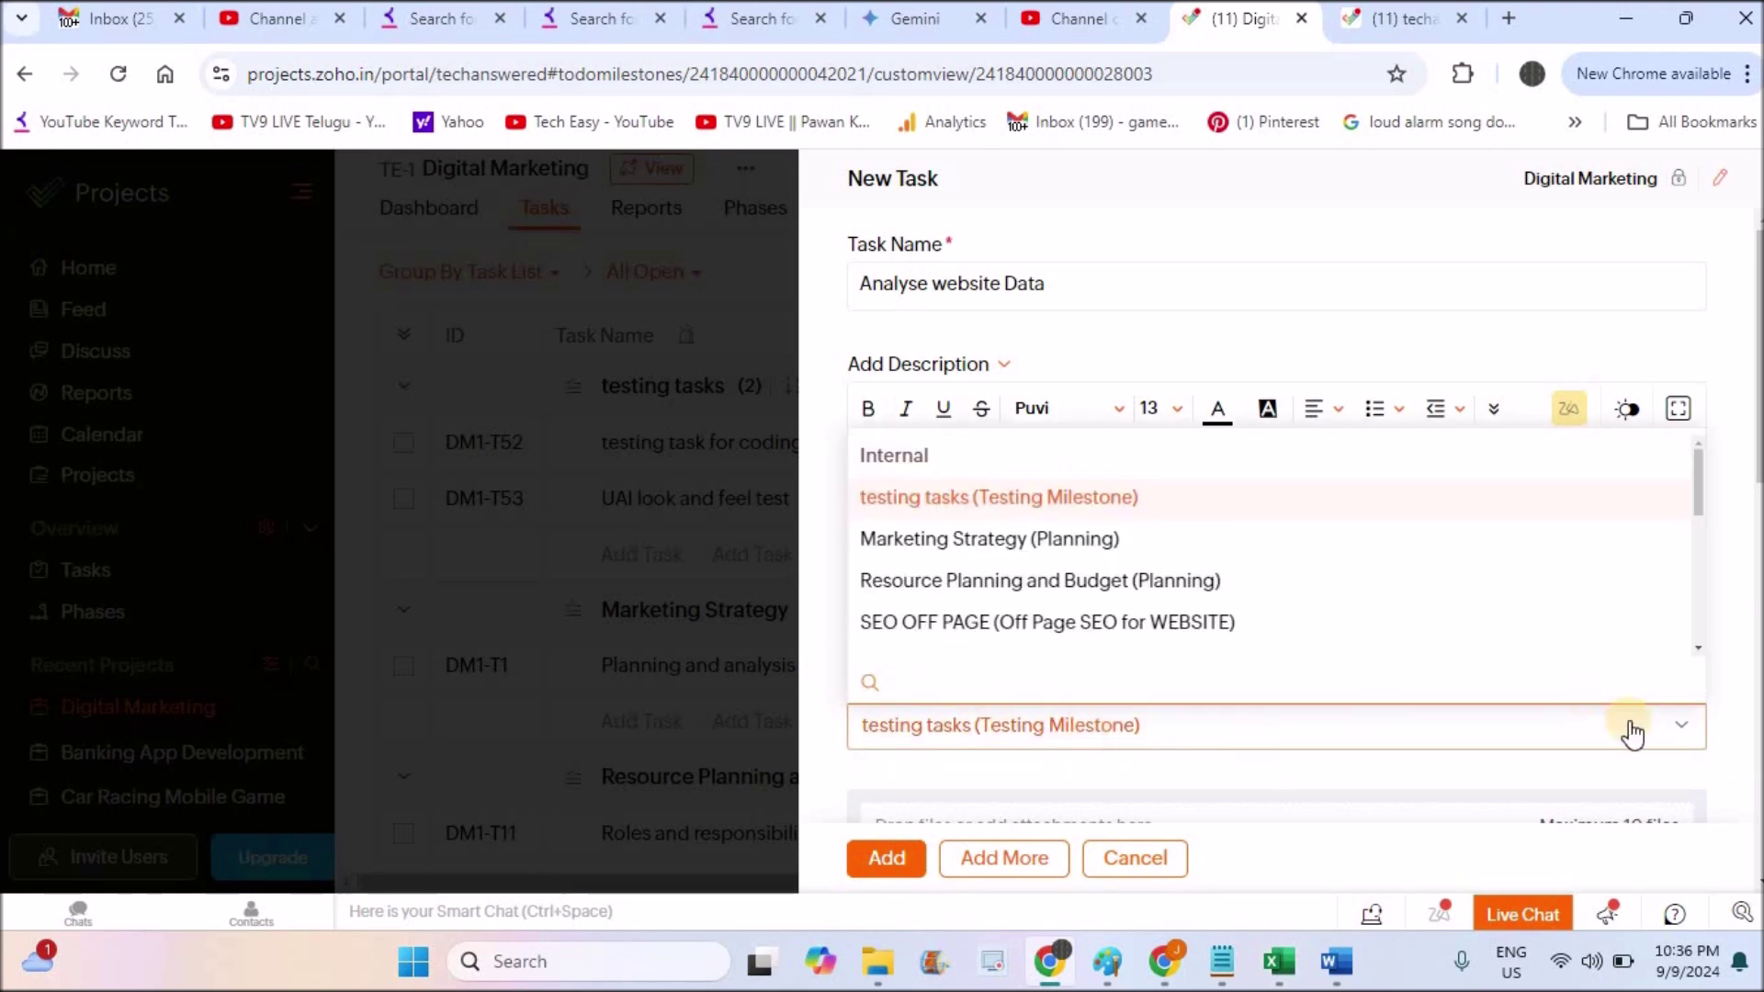
left_click(1732, 703)
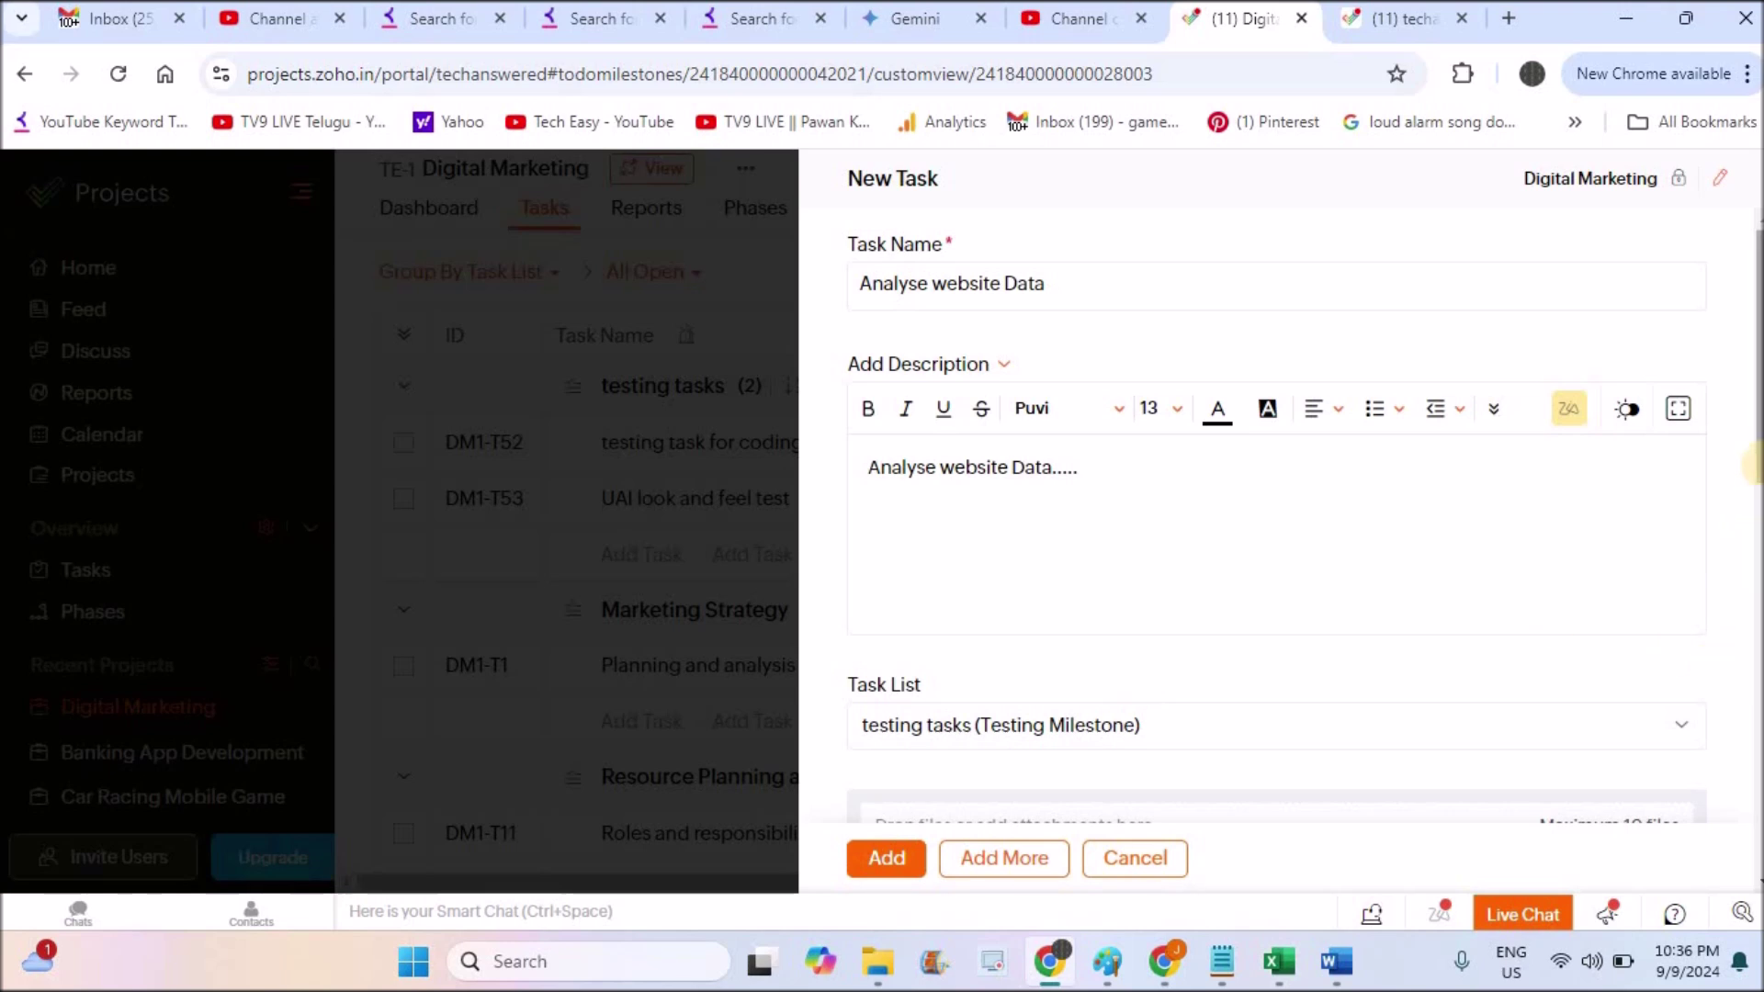
left_click_drag(1756, 464, 1711, 556)
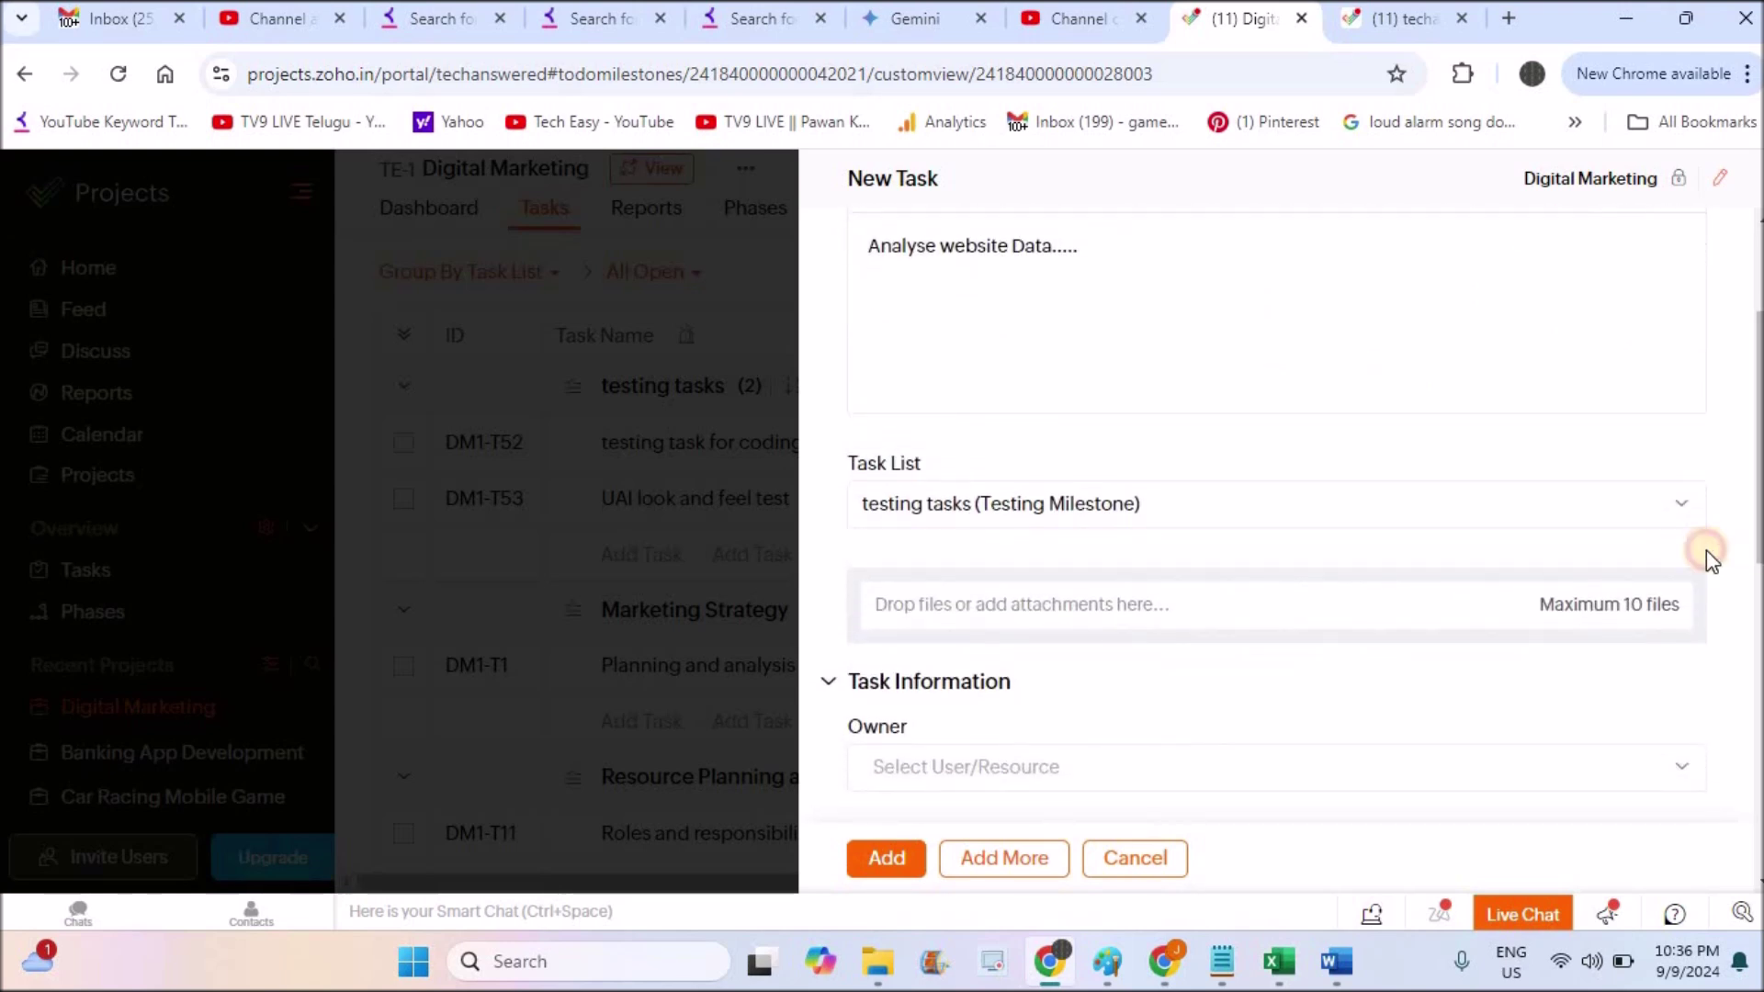
left_click(1667, 507)
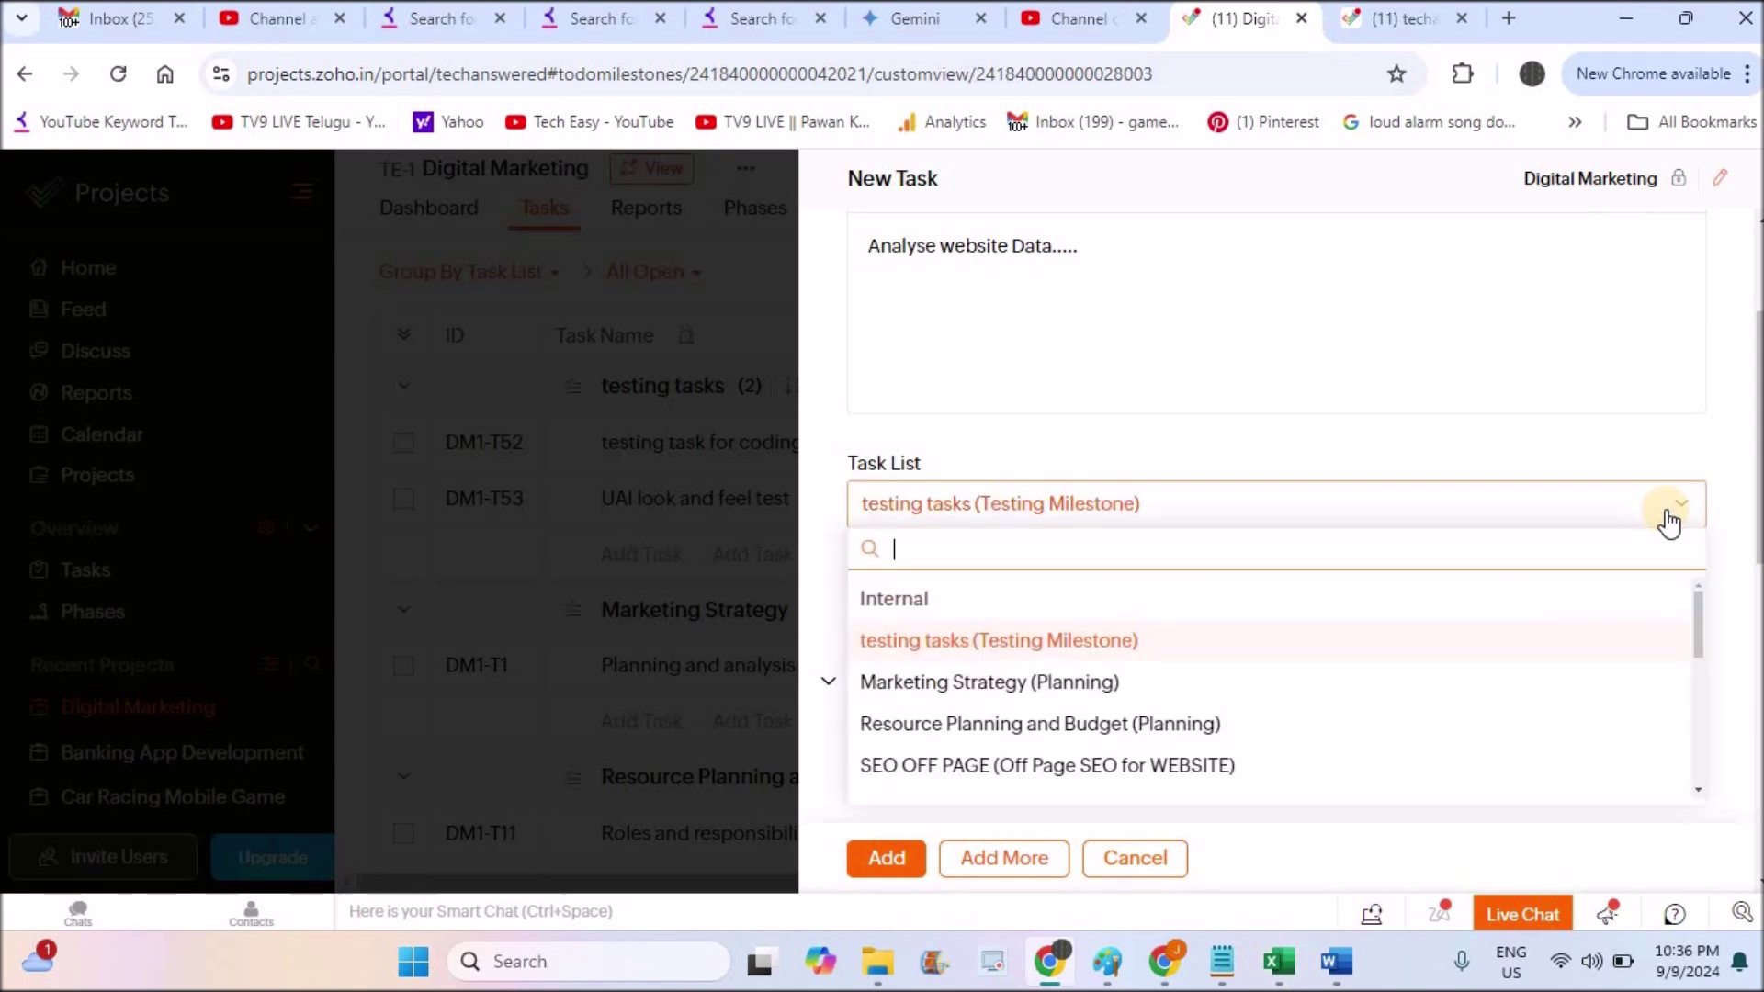
left_click(1567, 449)
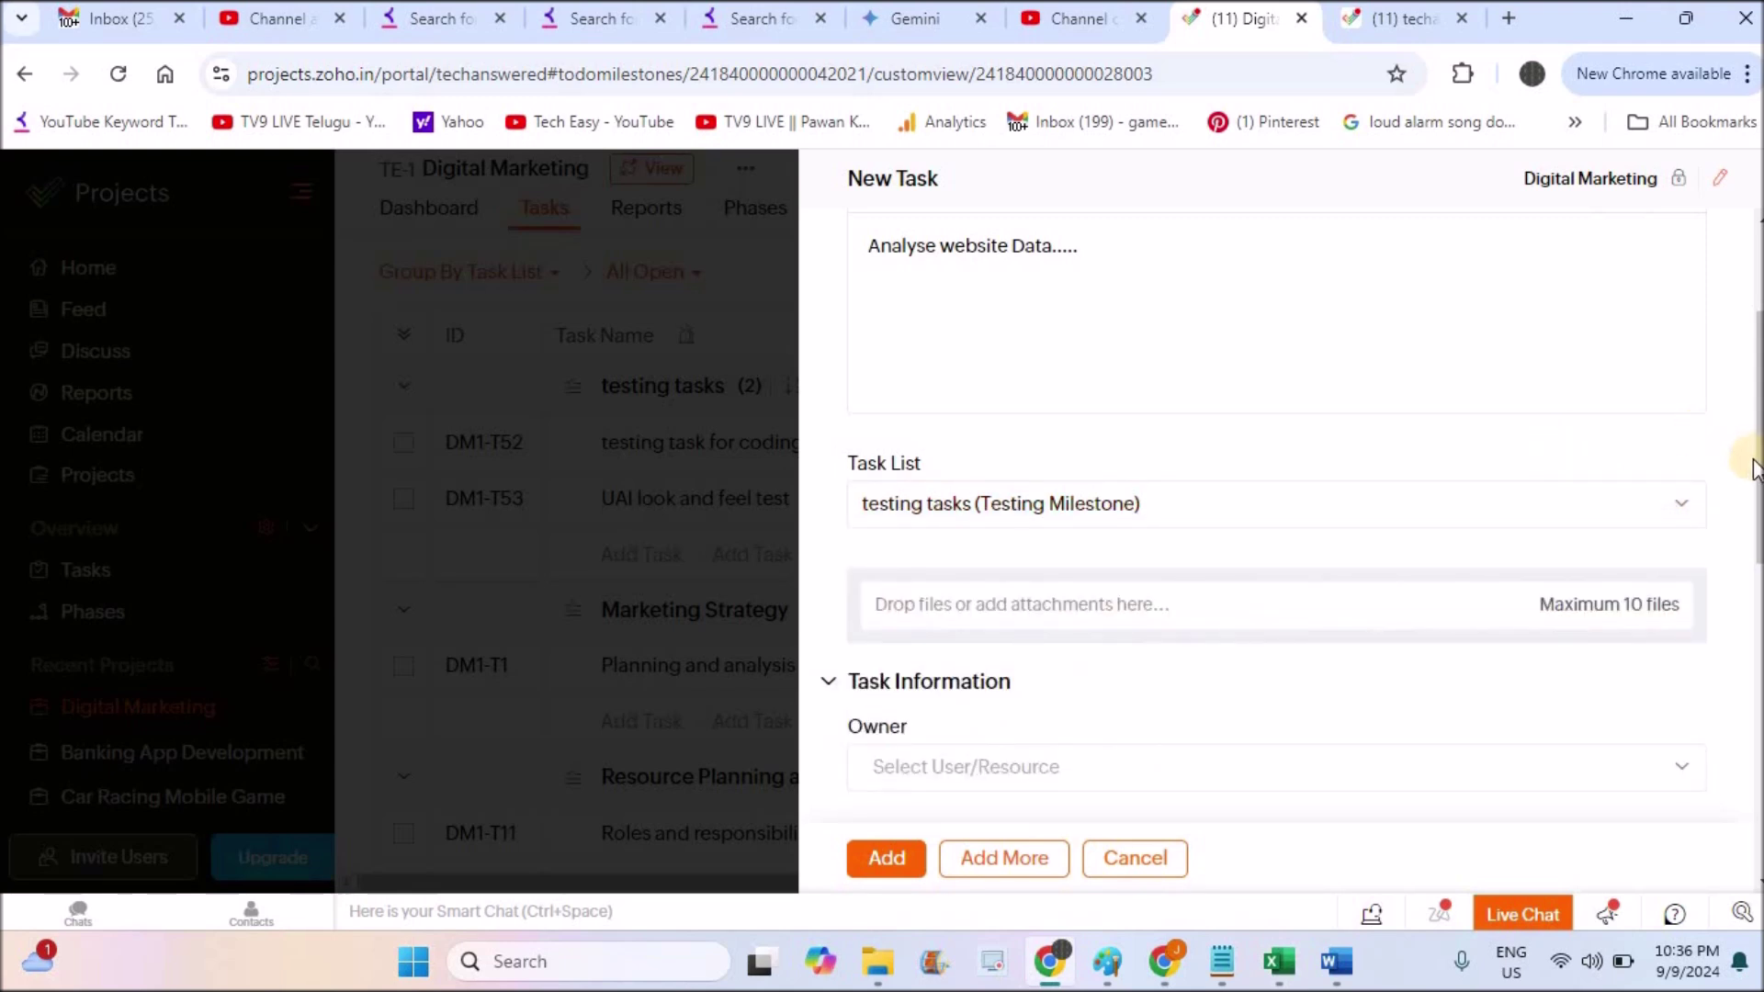
scroll(1755, 474, "down", 2)
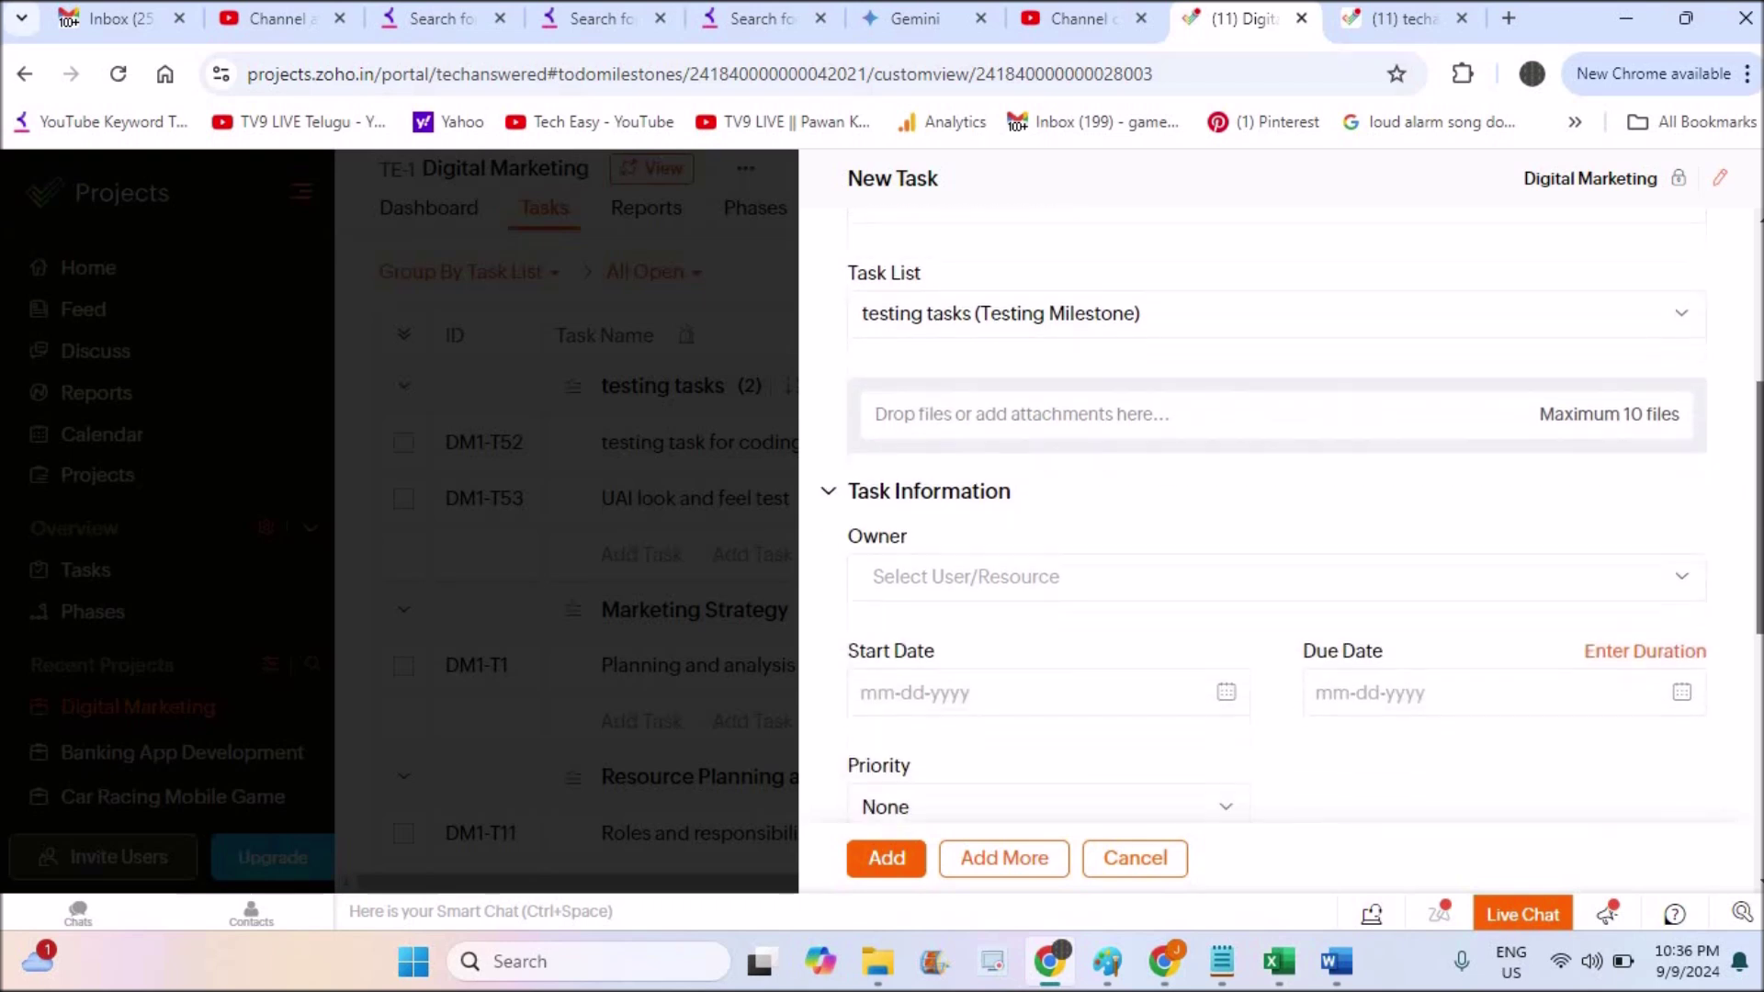
left_click(1019, 425)
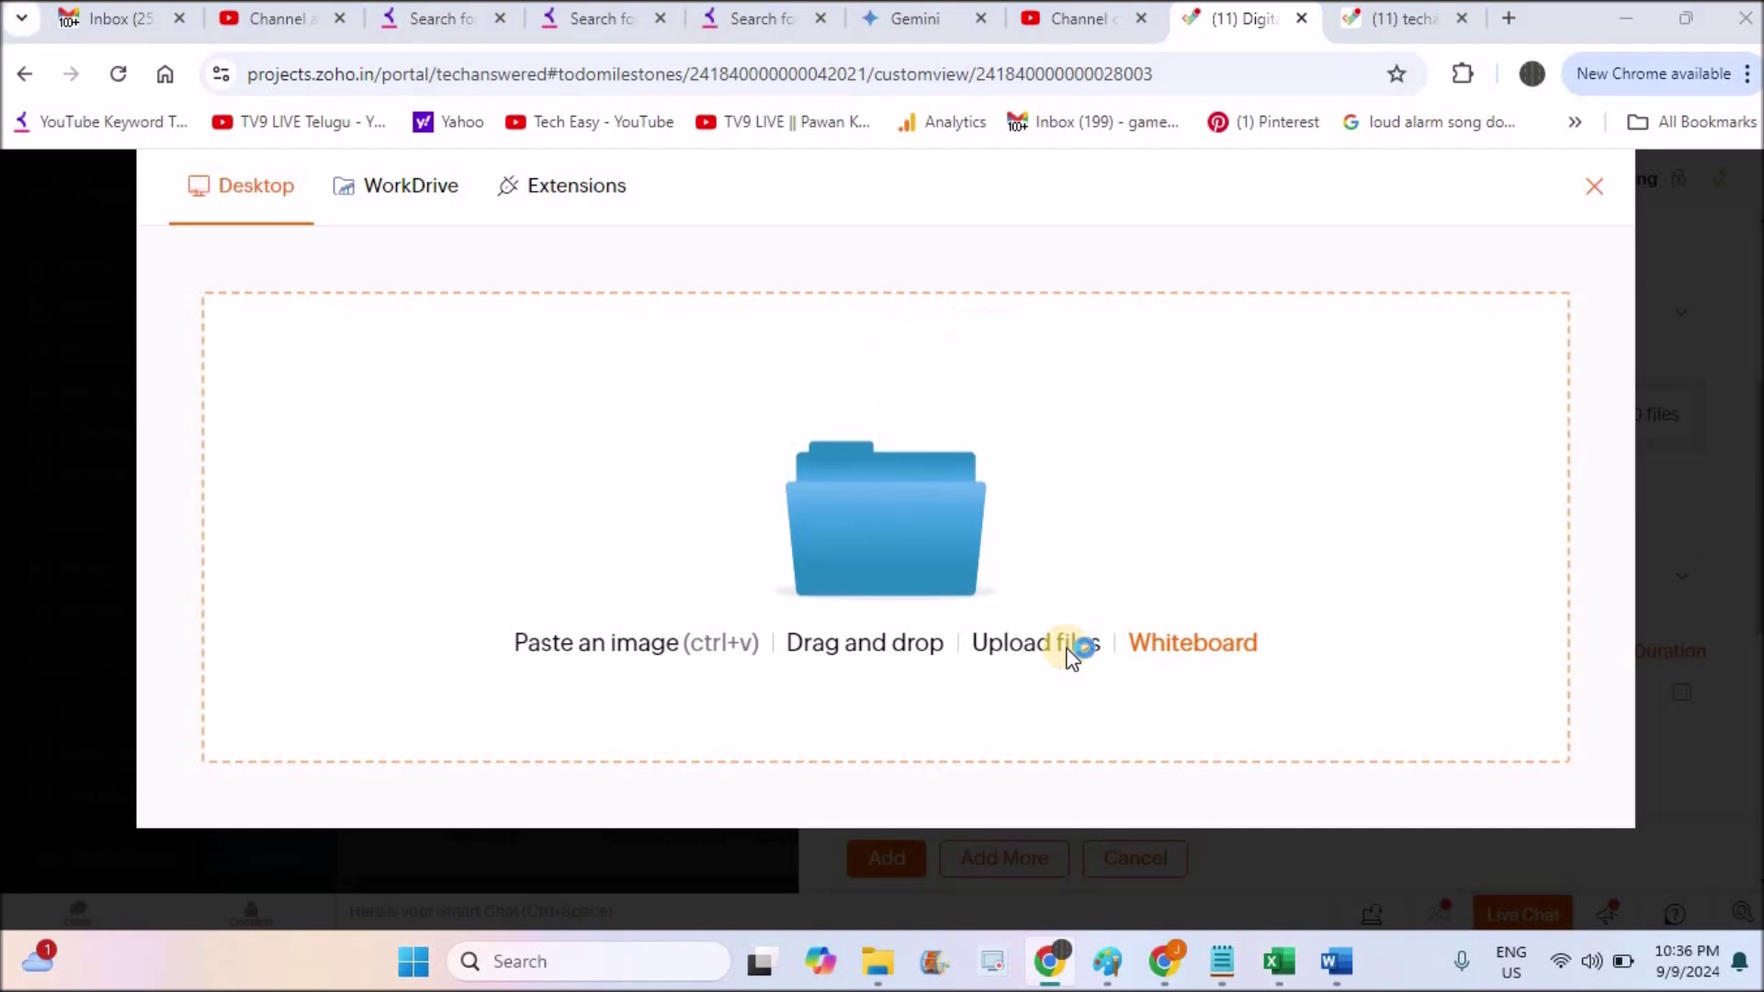
left_click(1067, 647)
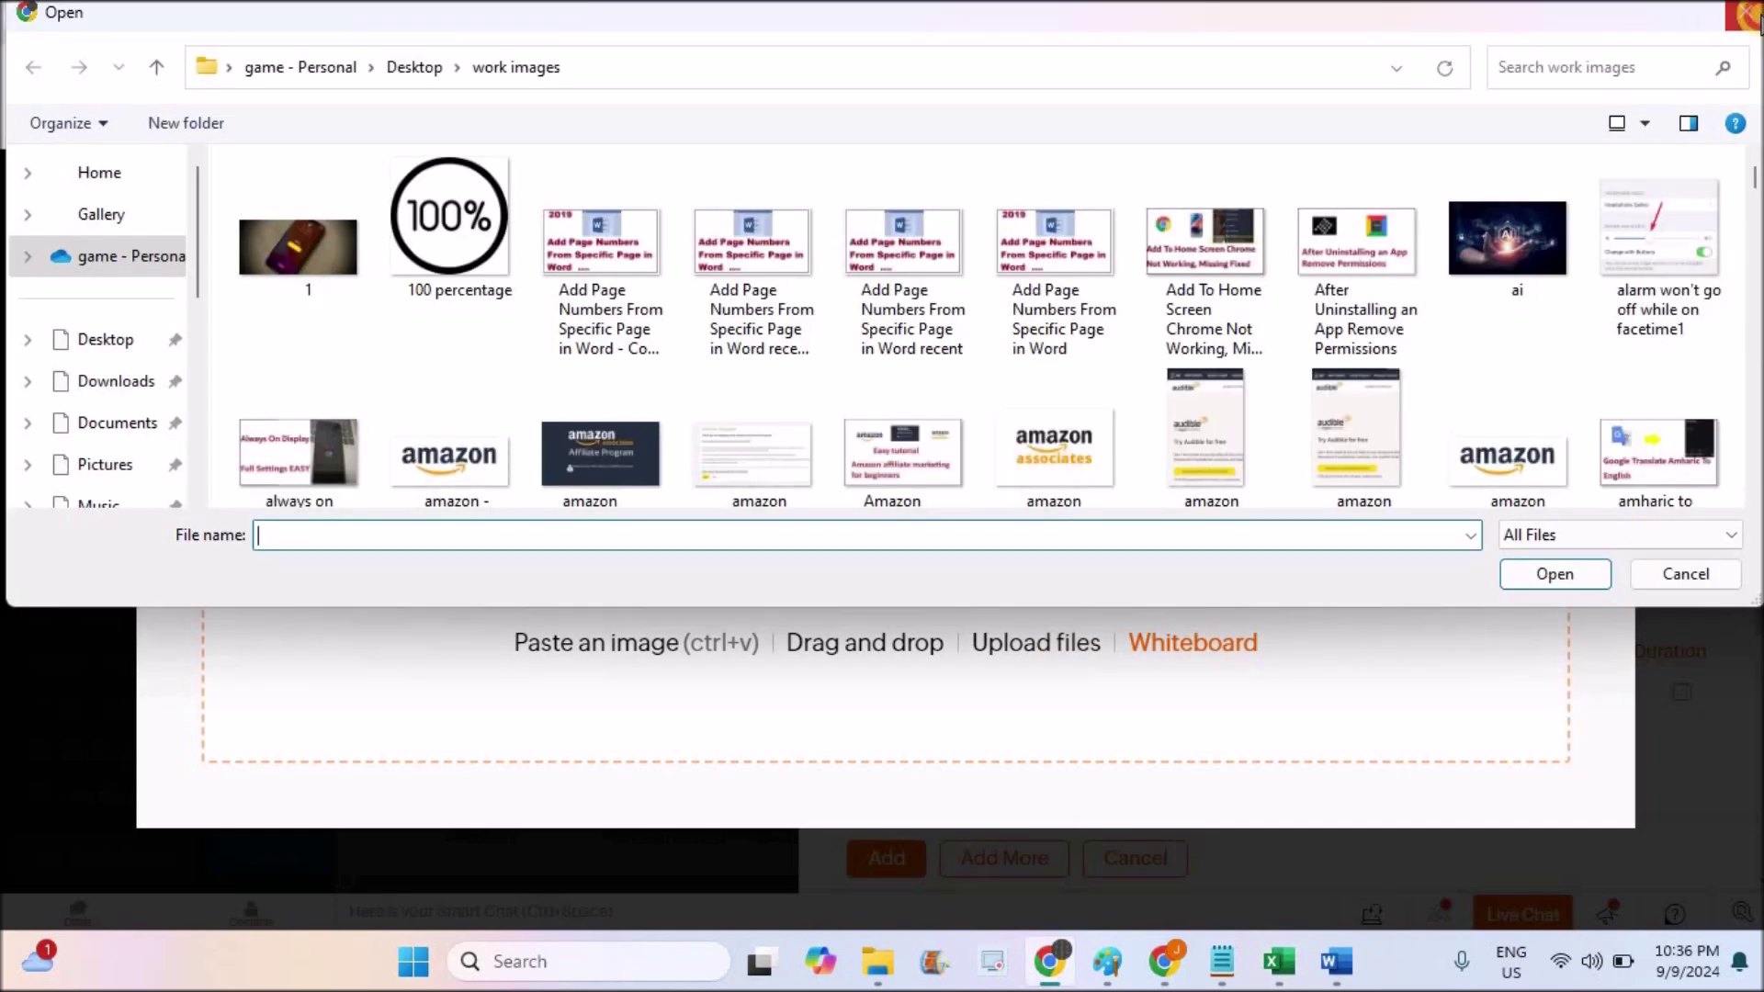
left_click(1746, 12)
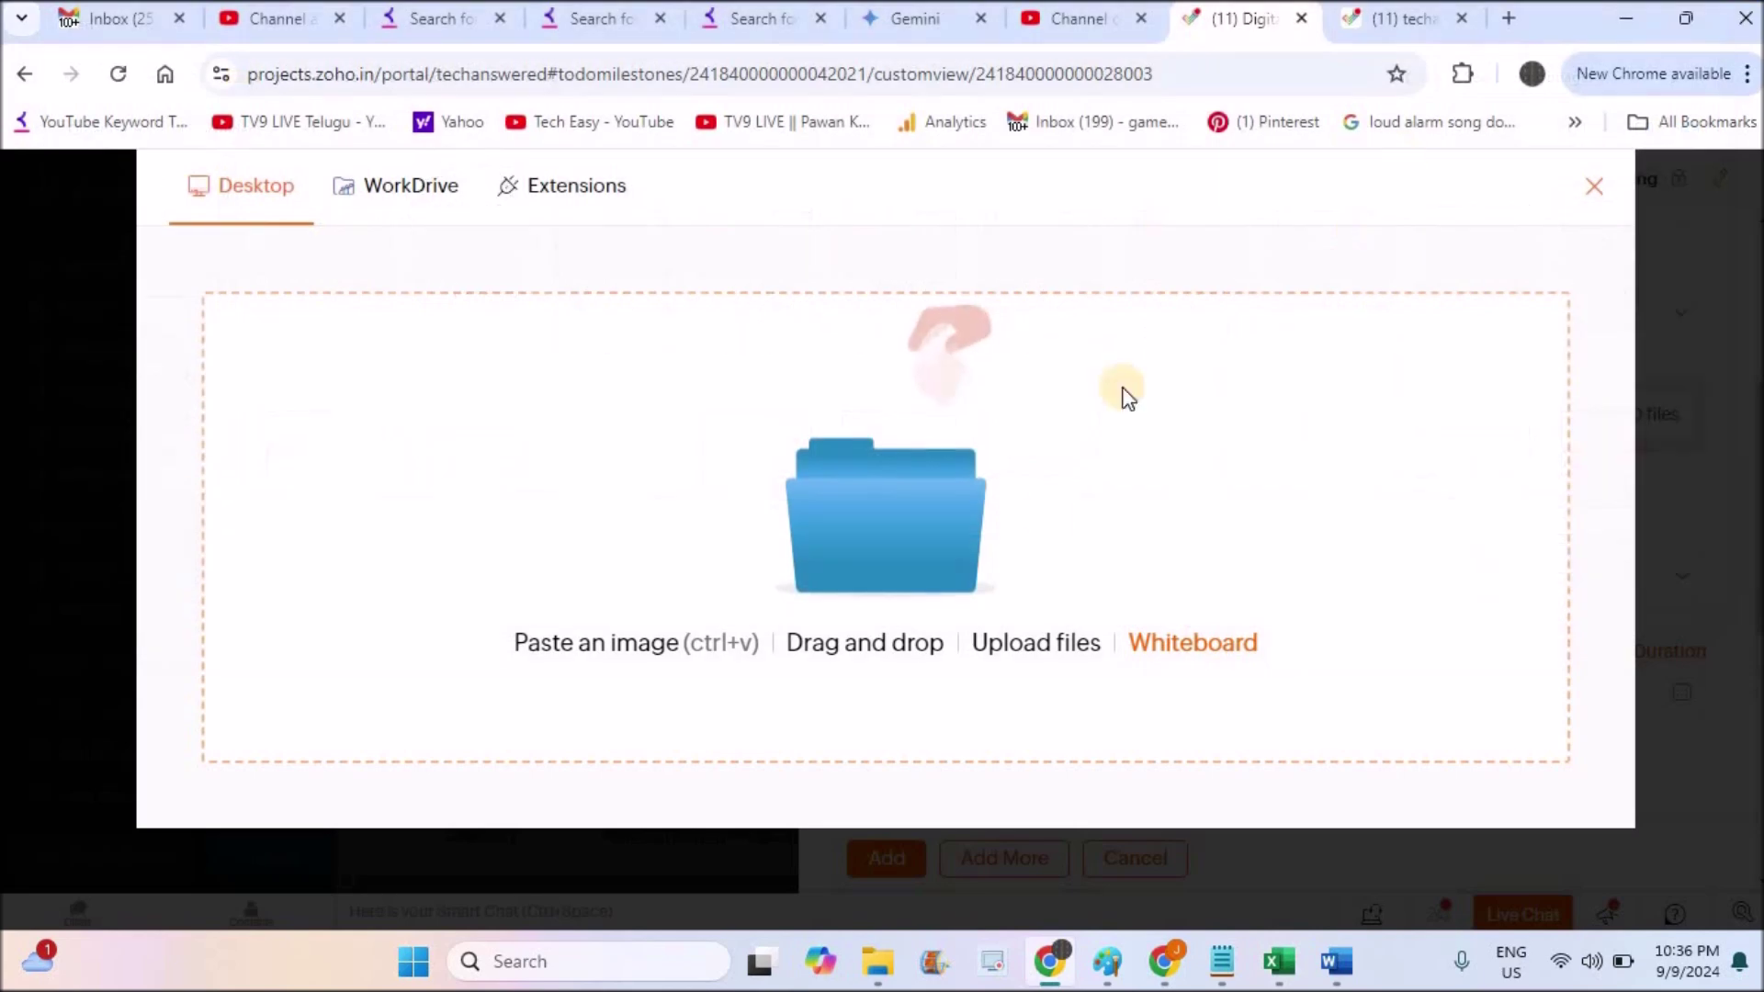
left_click(1594, 189)
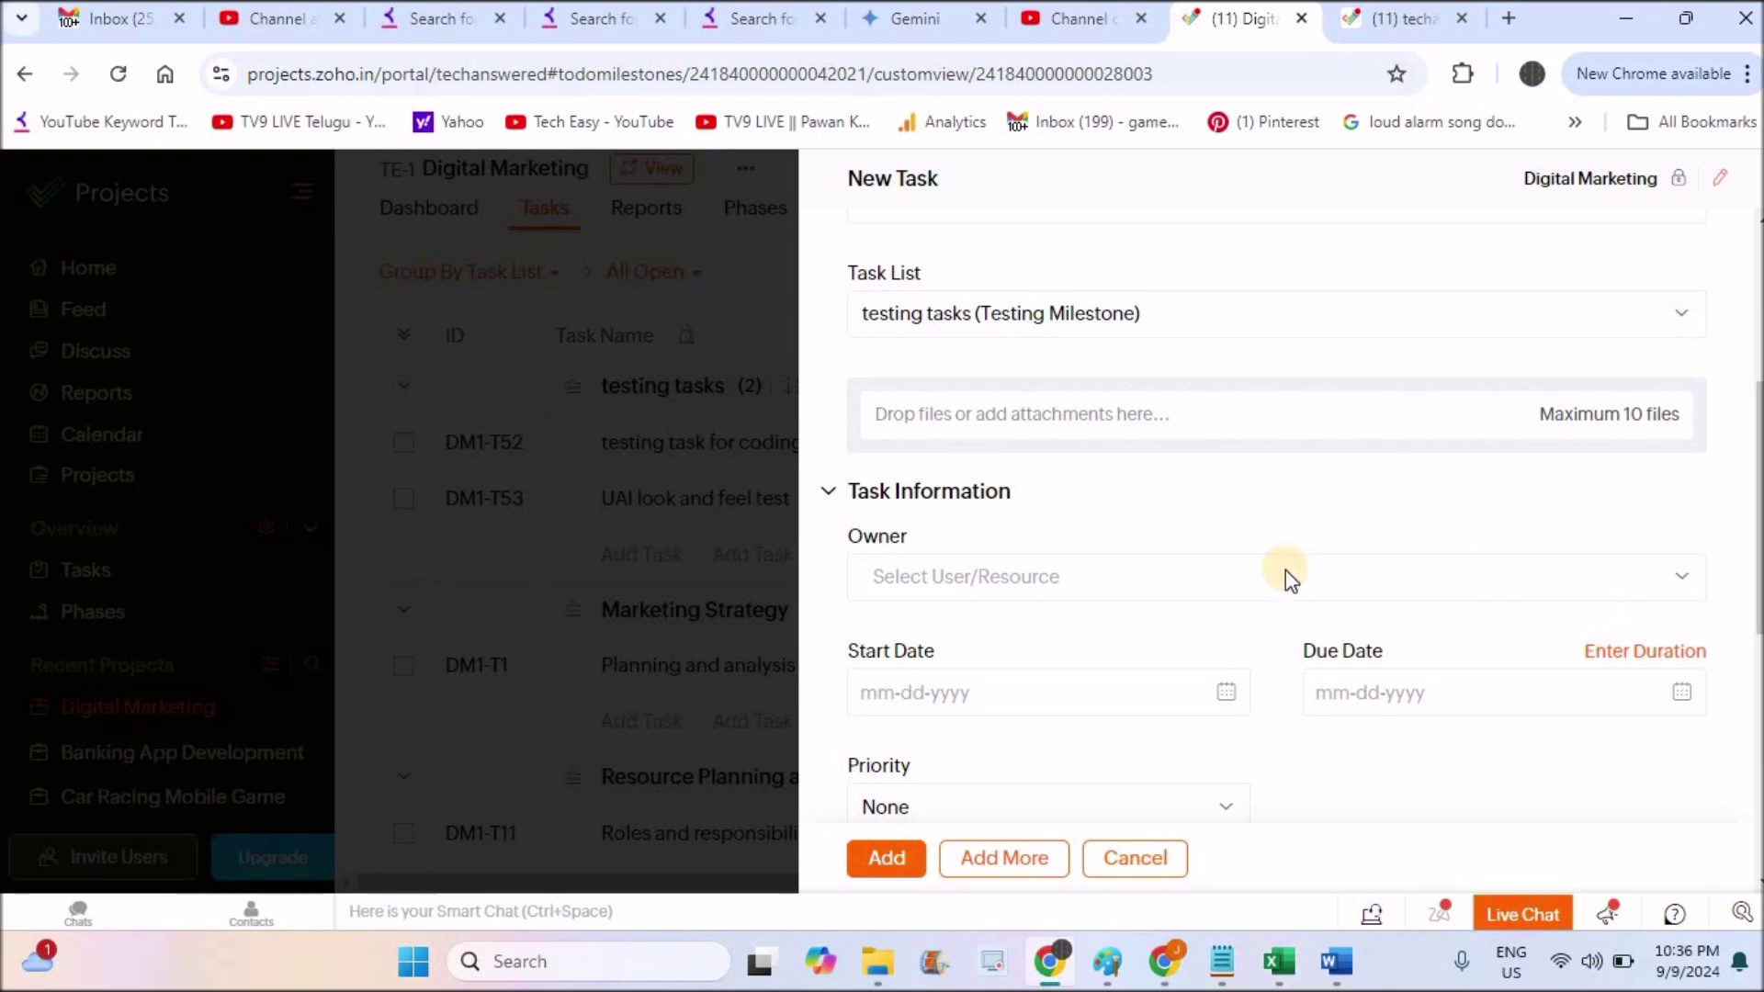
Assign the second project user as the task owner.
left_click(1678, 583)
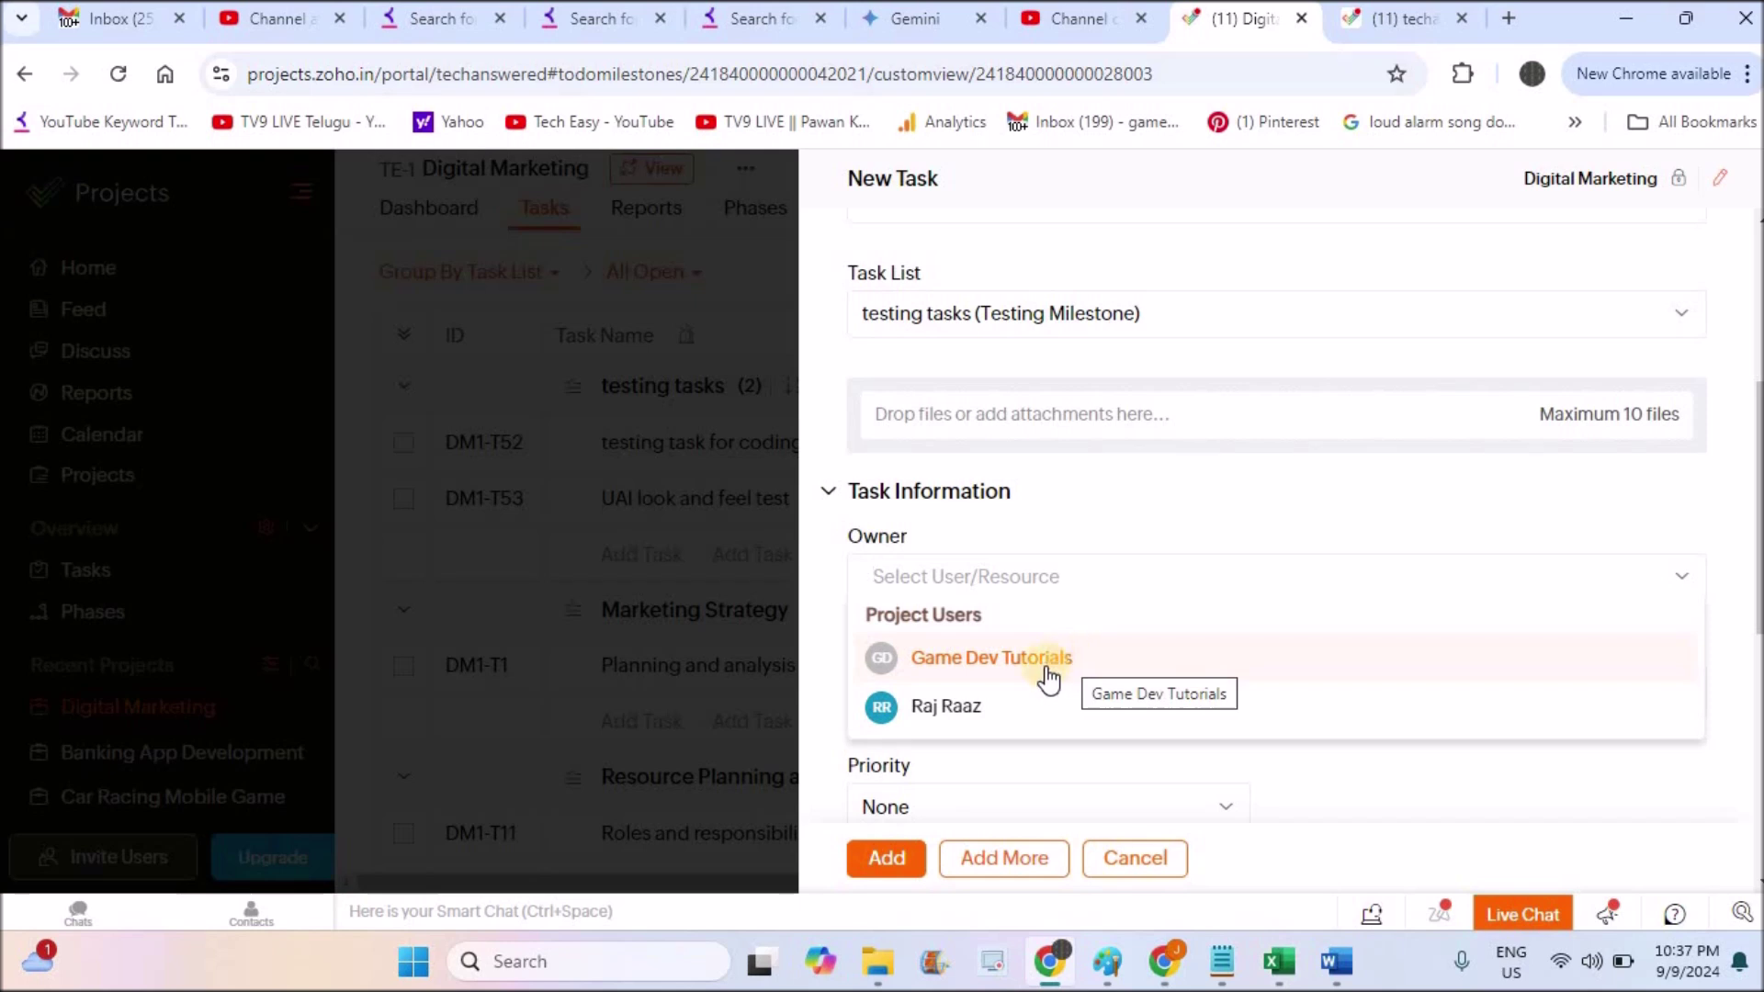
left_click(984, 721)
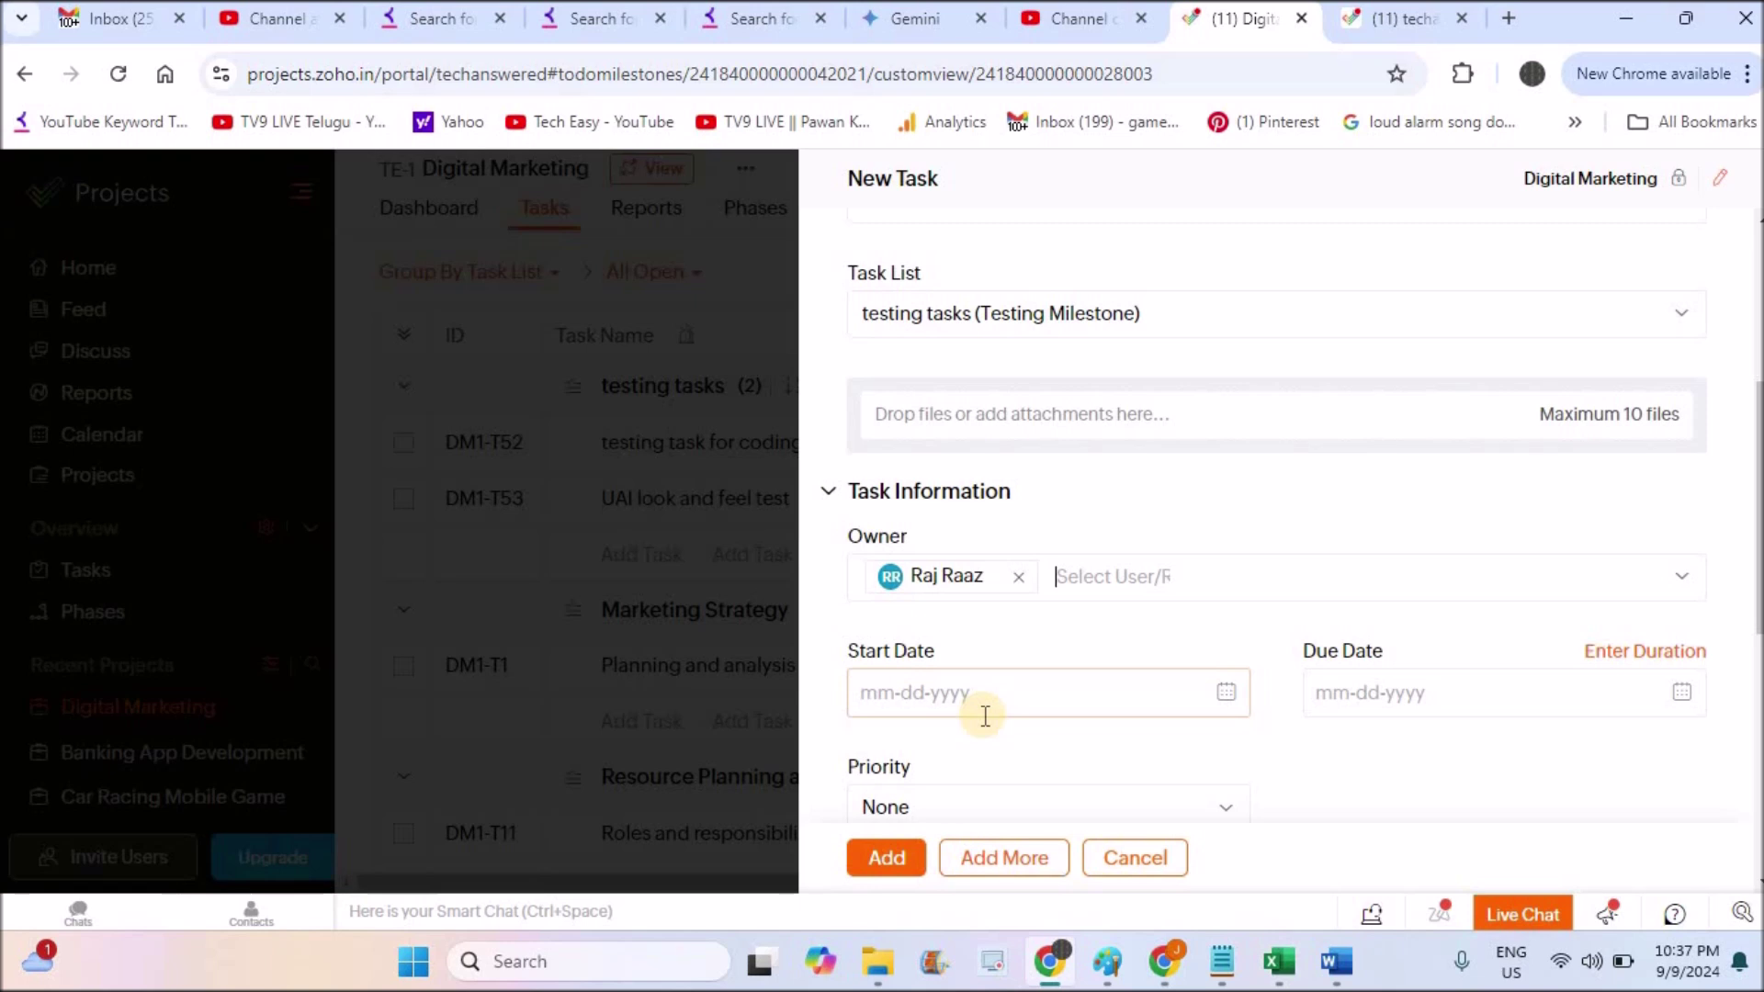
left_click(896, 531)
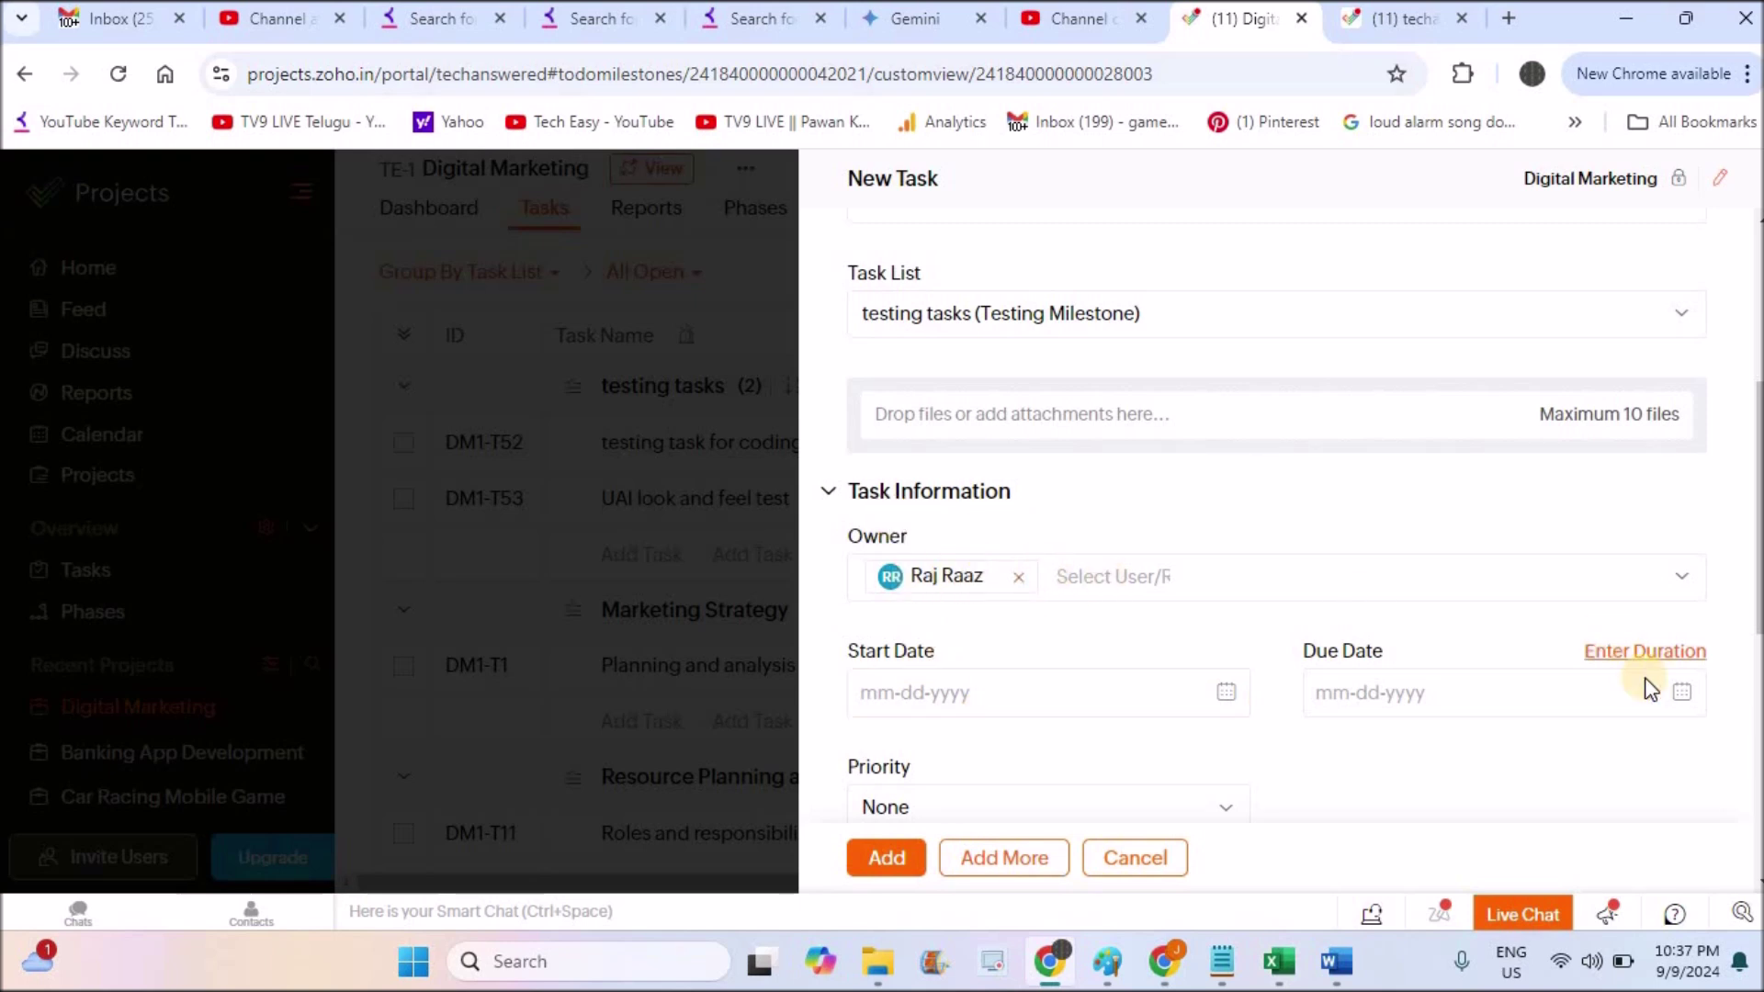
Set the start date to 09-10-2024 and the due date to 09-14-2024.
left_click(1223, 691)
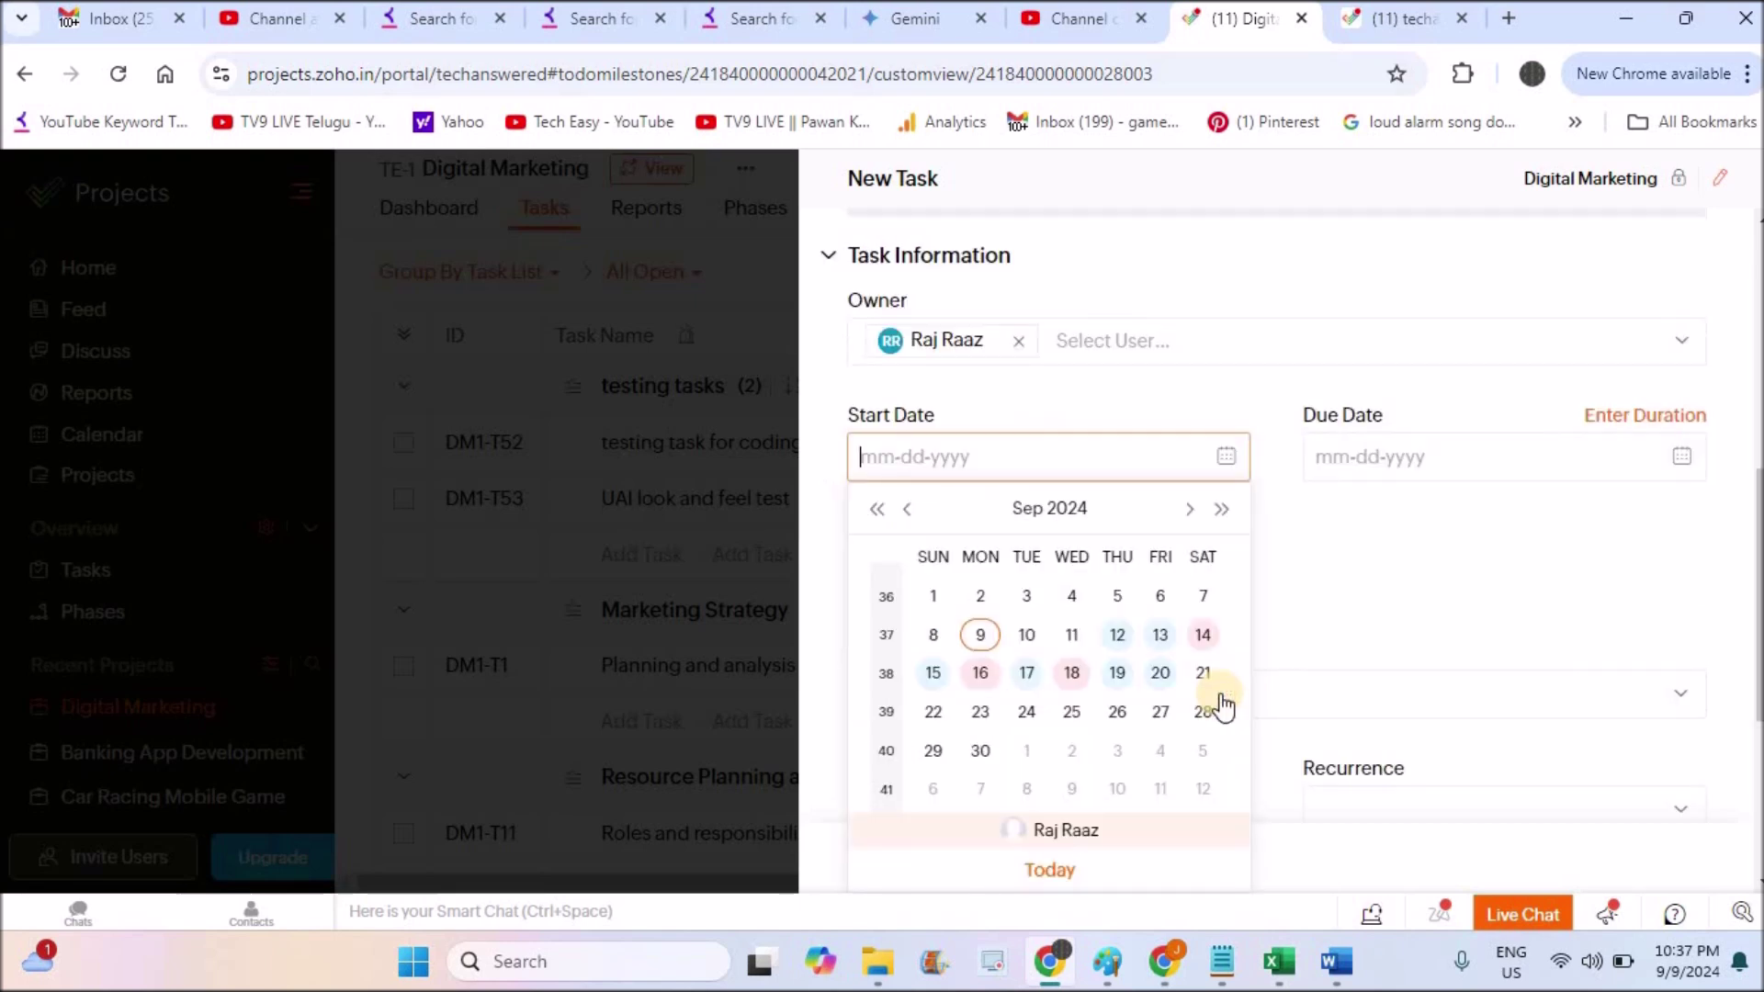
left_click(1027, 636)
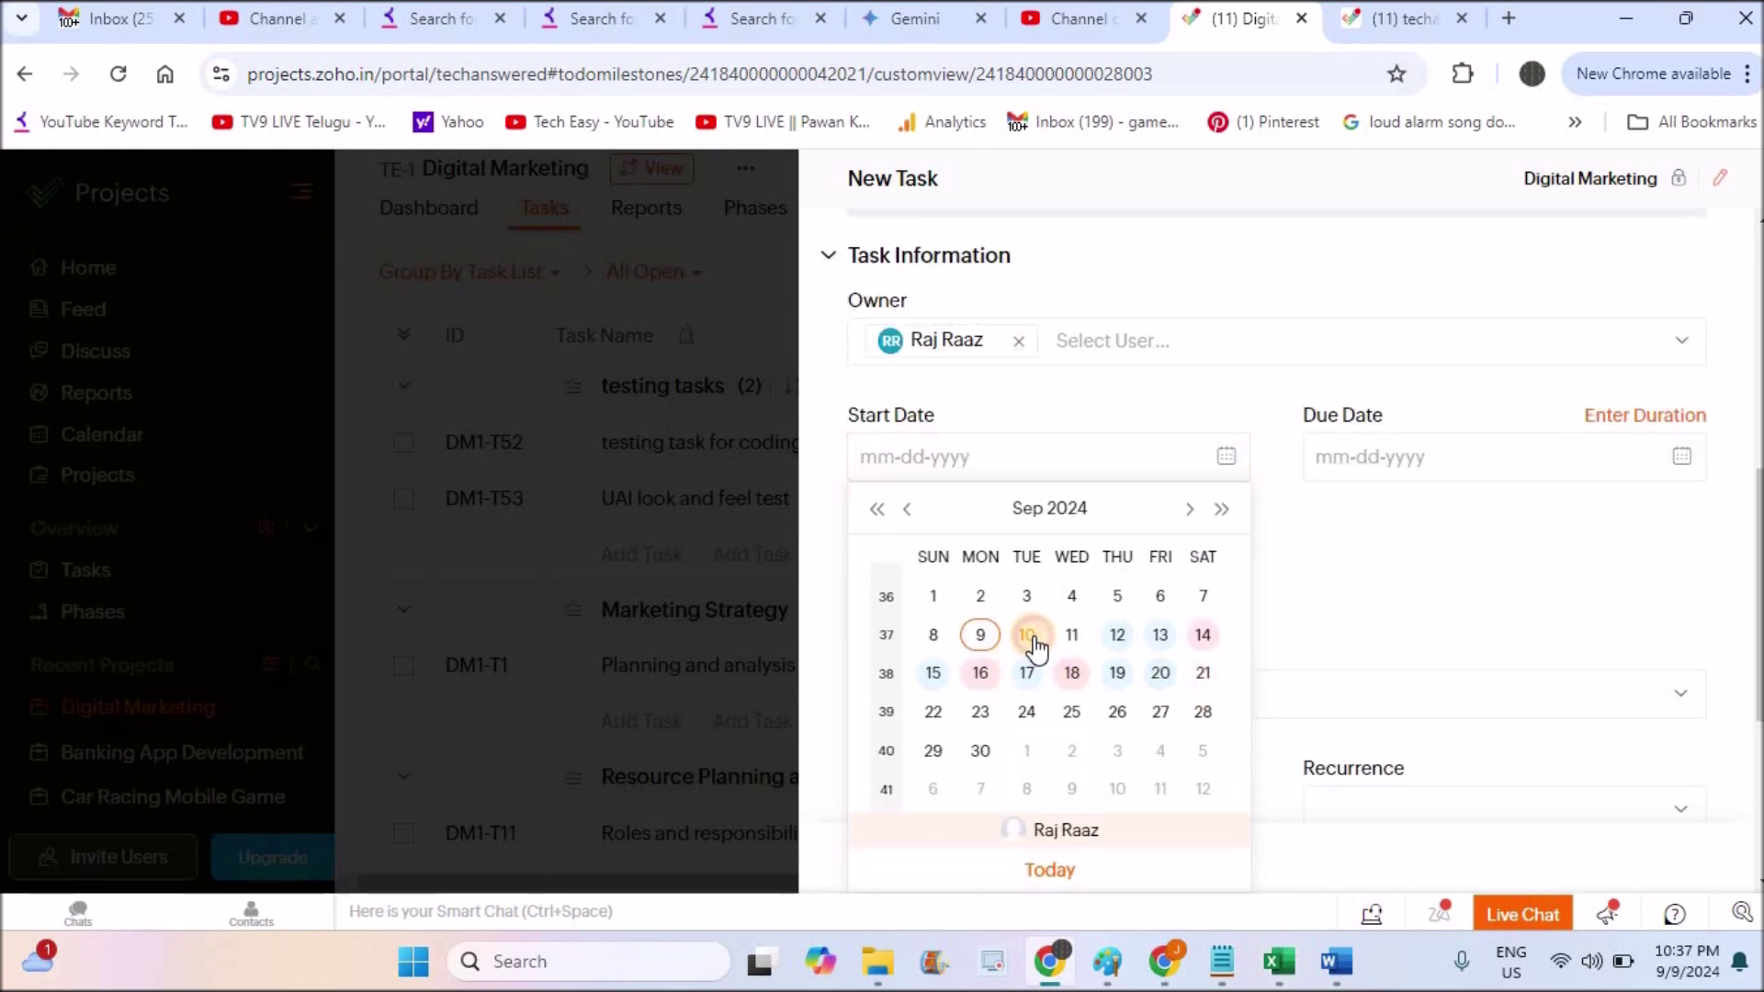
left_click(1686, 455)
mouse_move(1449, 676)
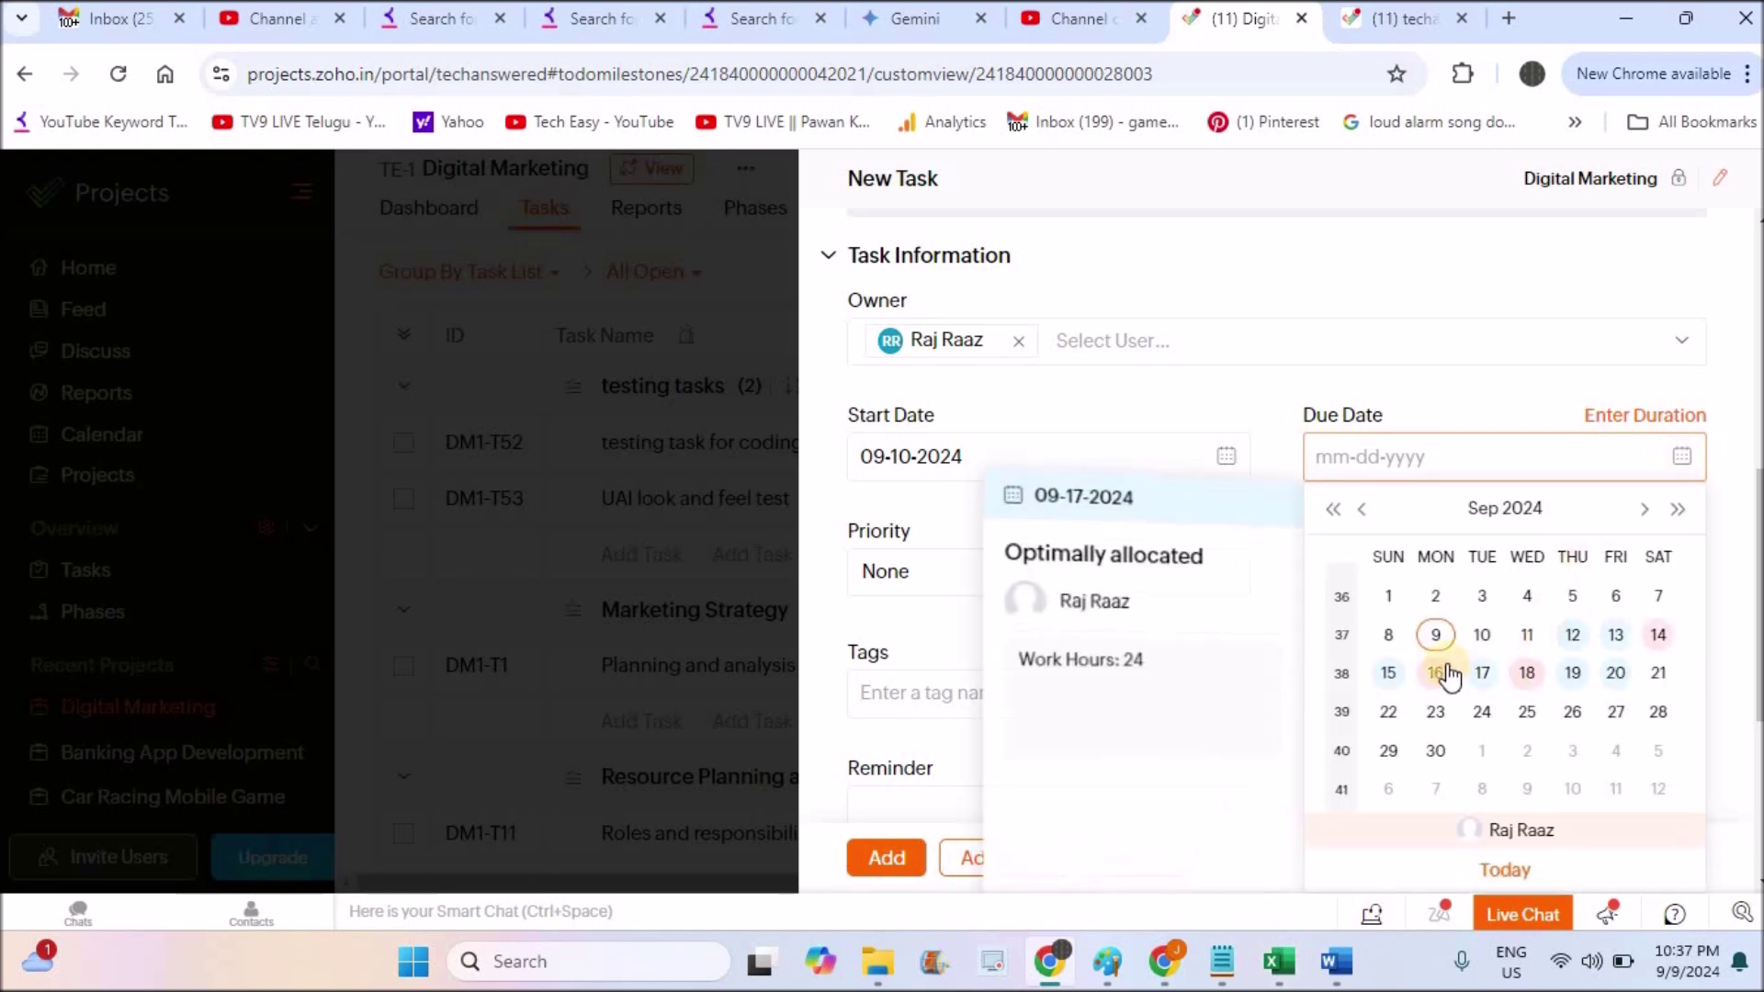
left_click(1657, 636)
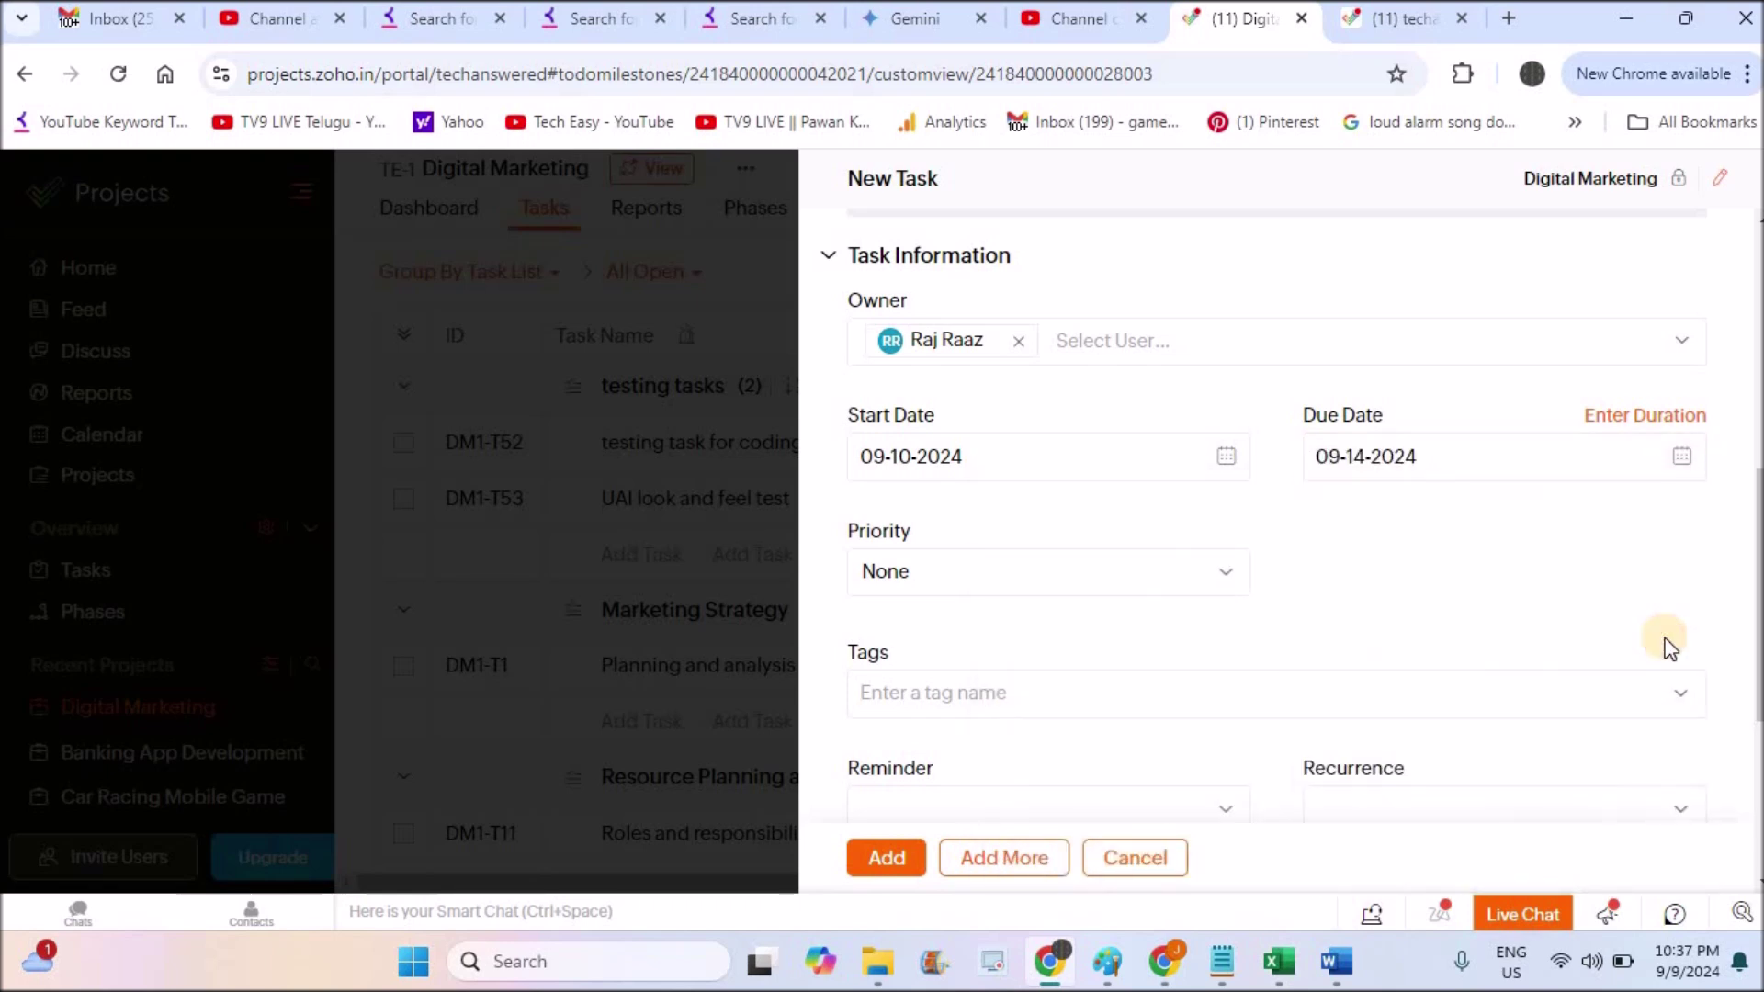
Set the task priority to High.
left_click(1225, 577)
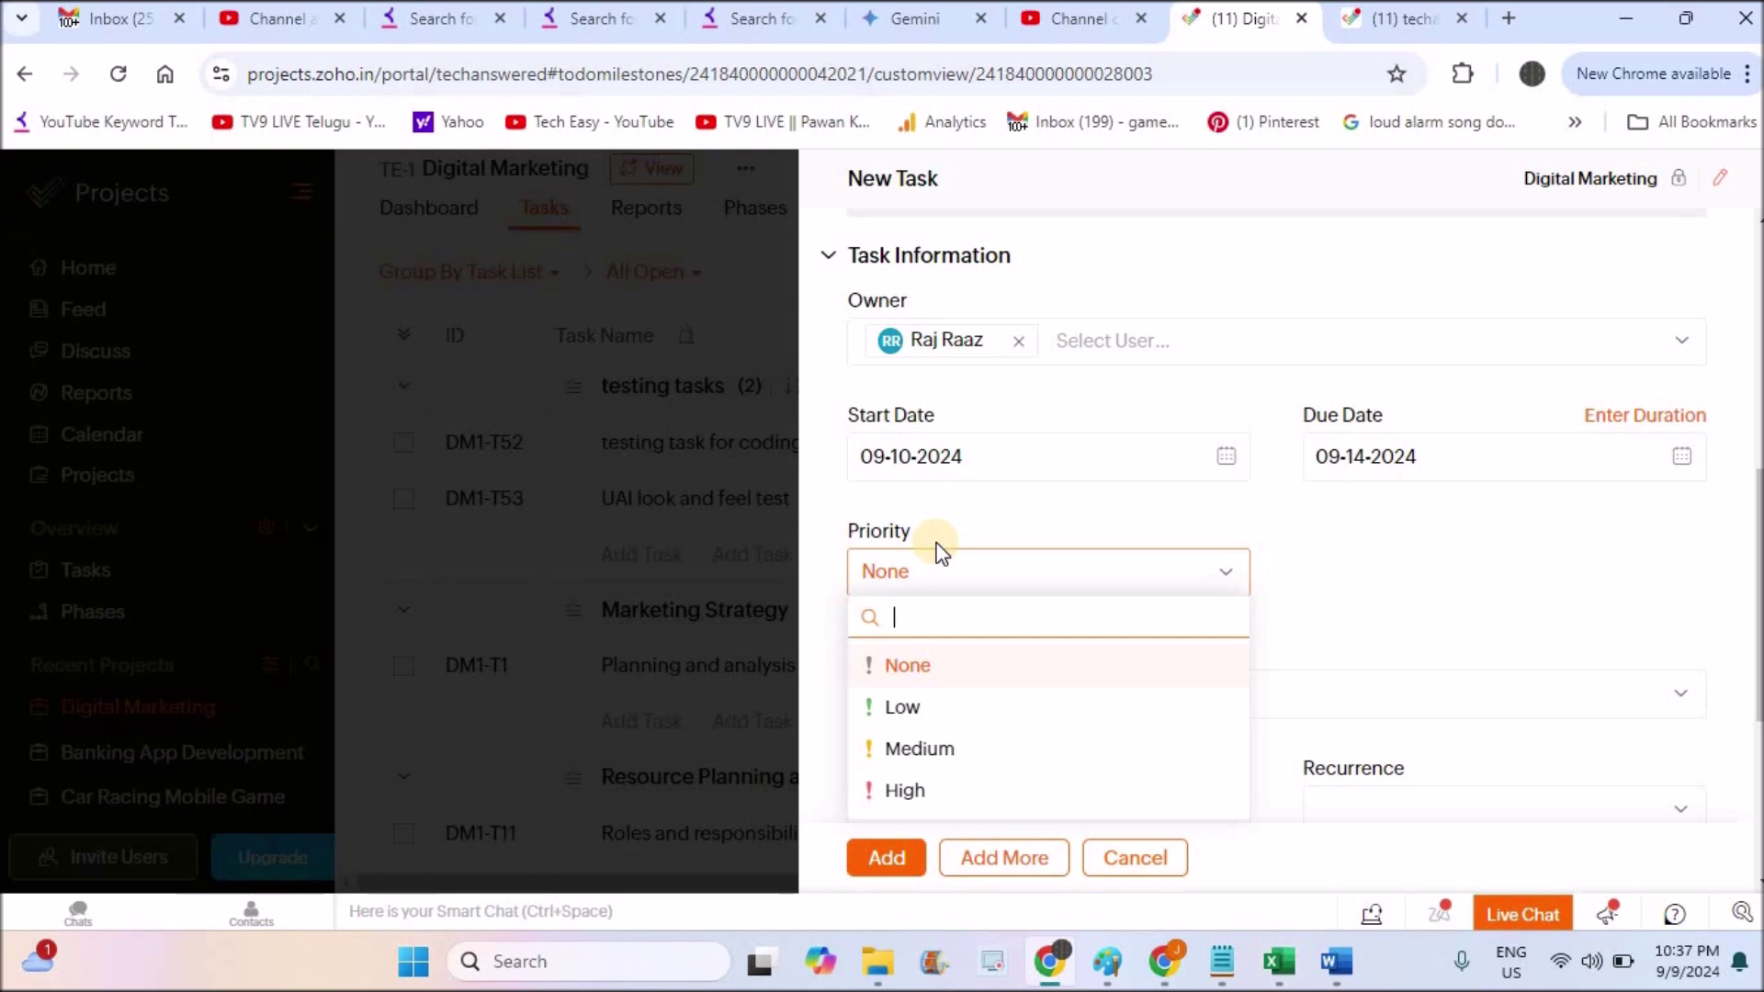
left_click(939, 792)
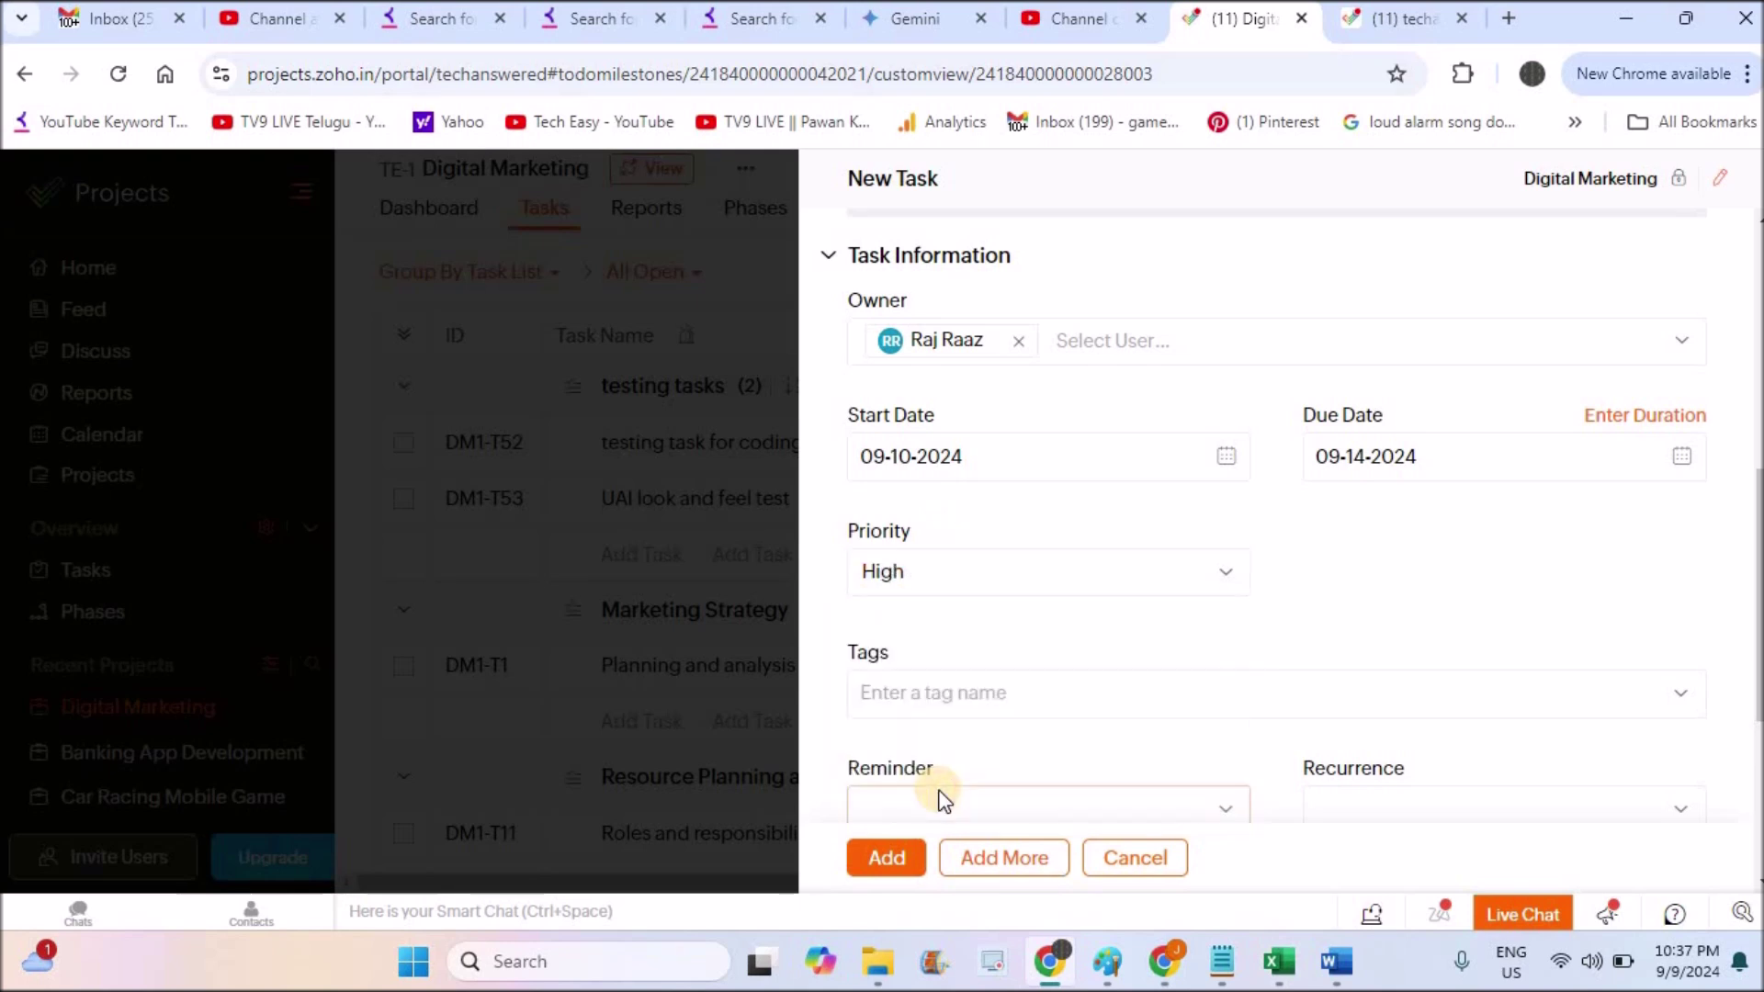
left_click(972, 587)
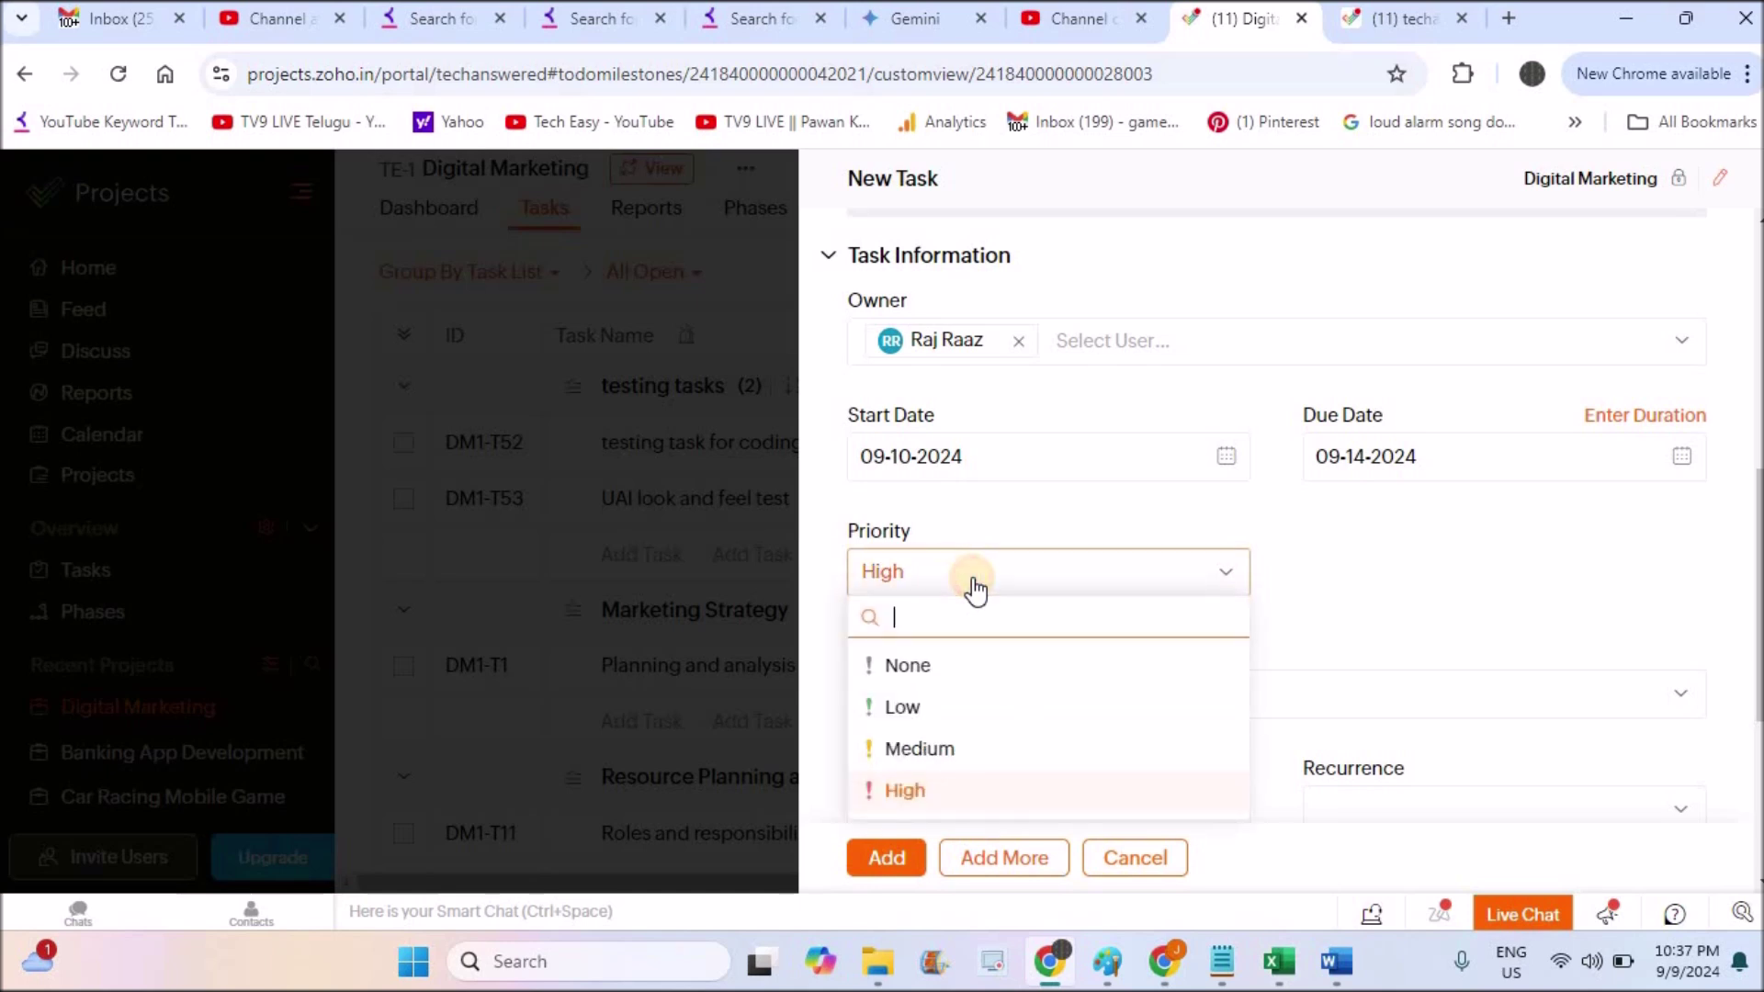
left_click(1131, 509)
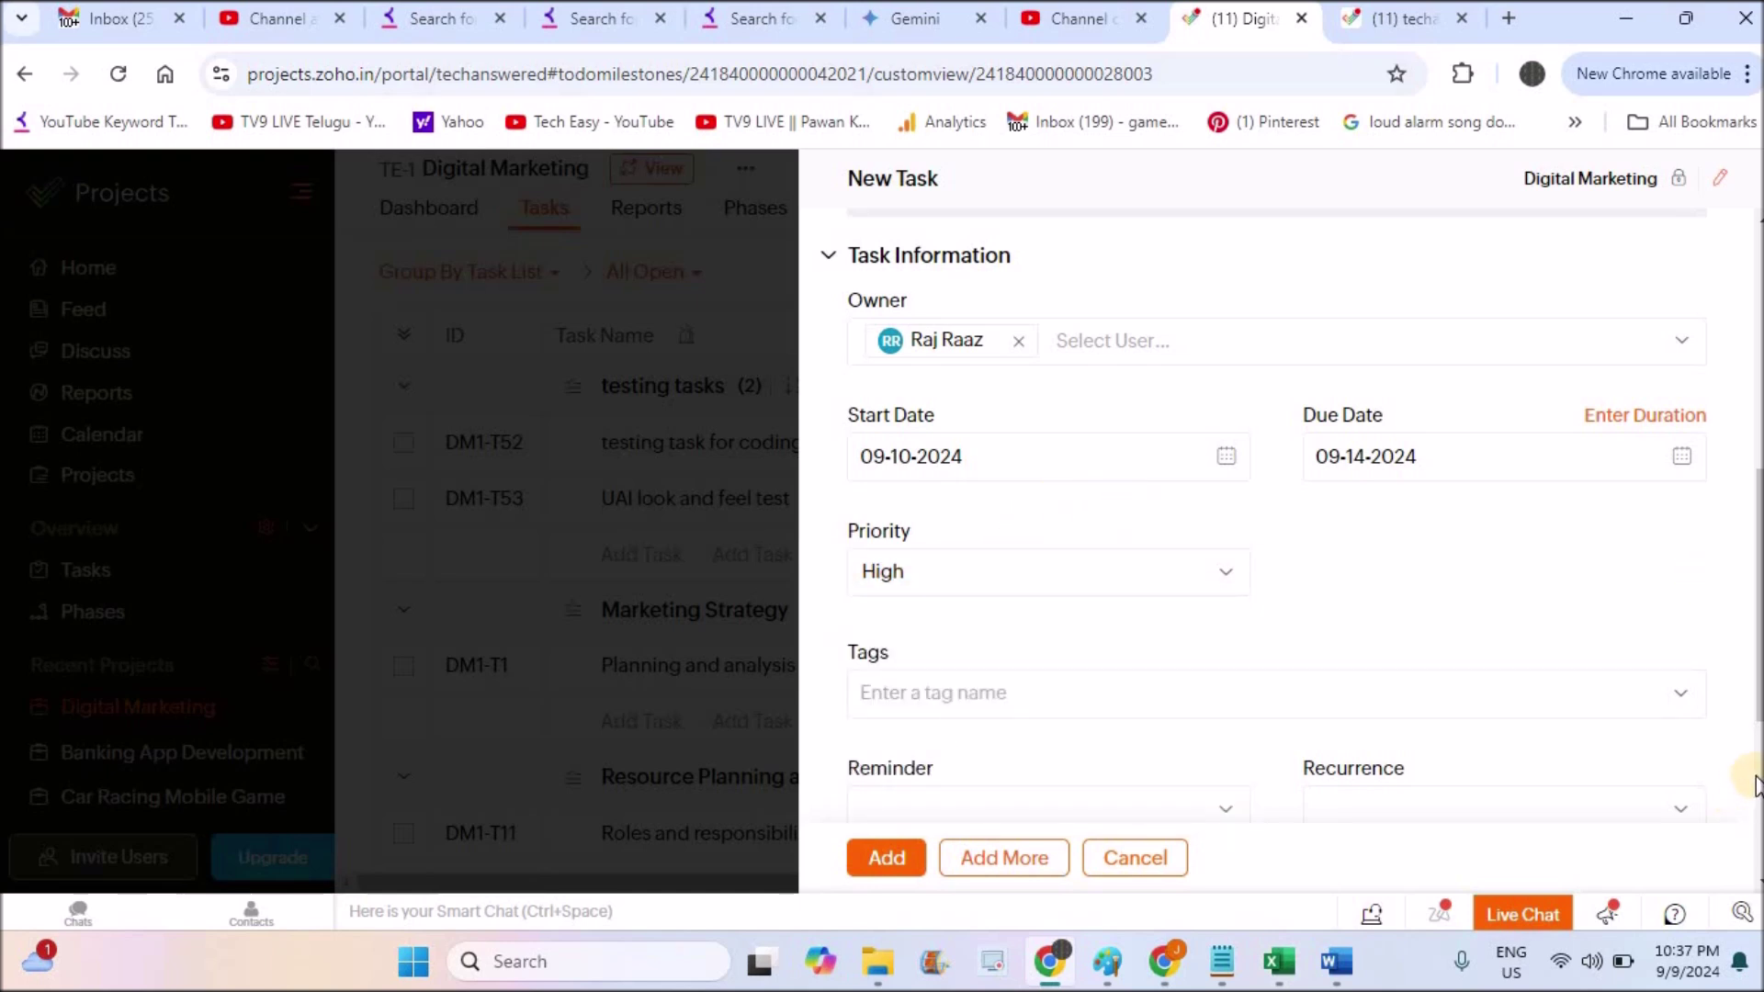
scroll(1755, 783, "down", 5)
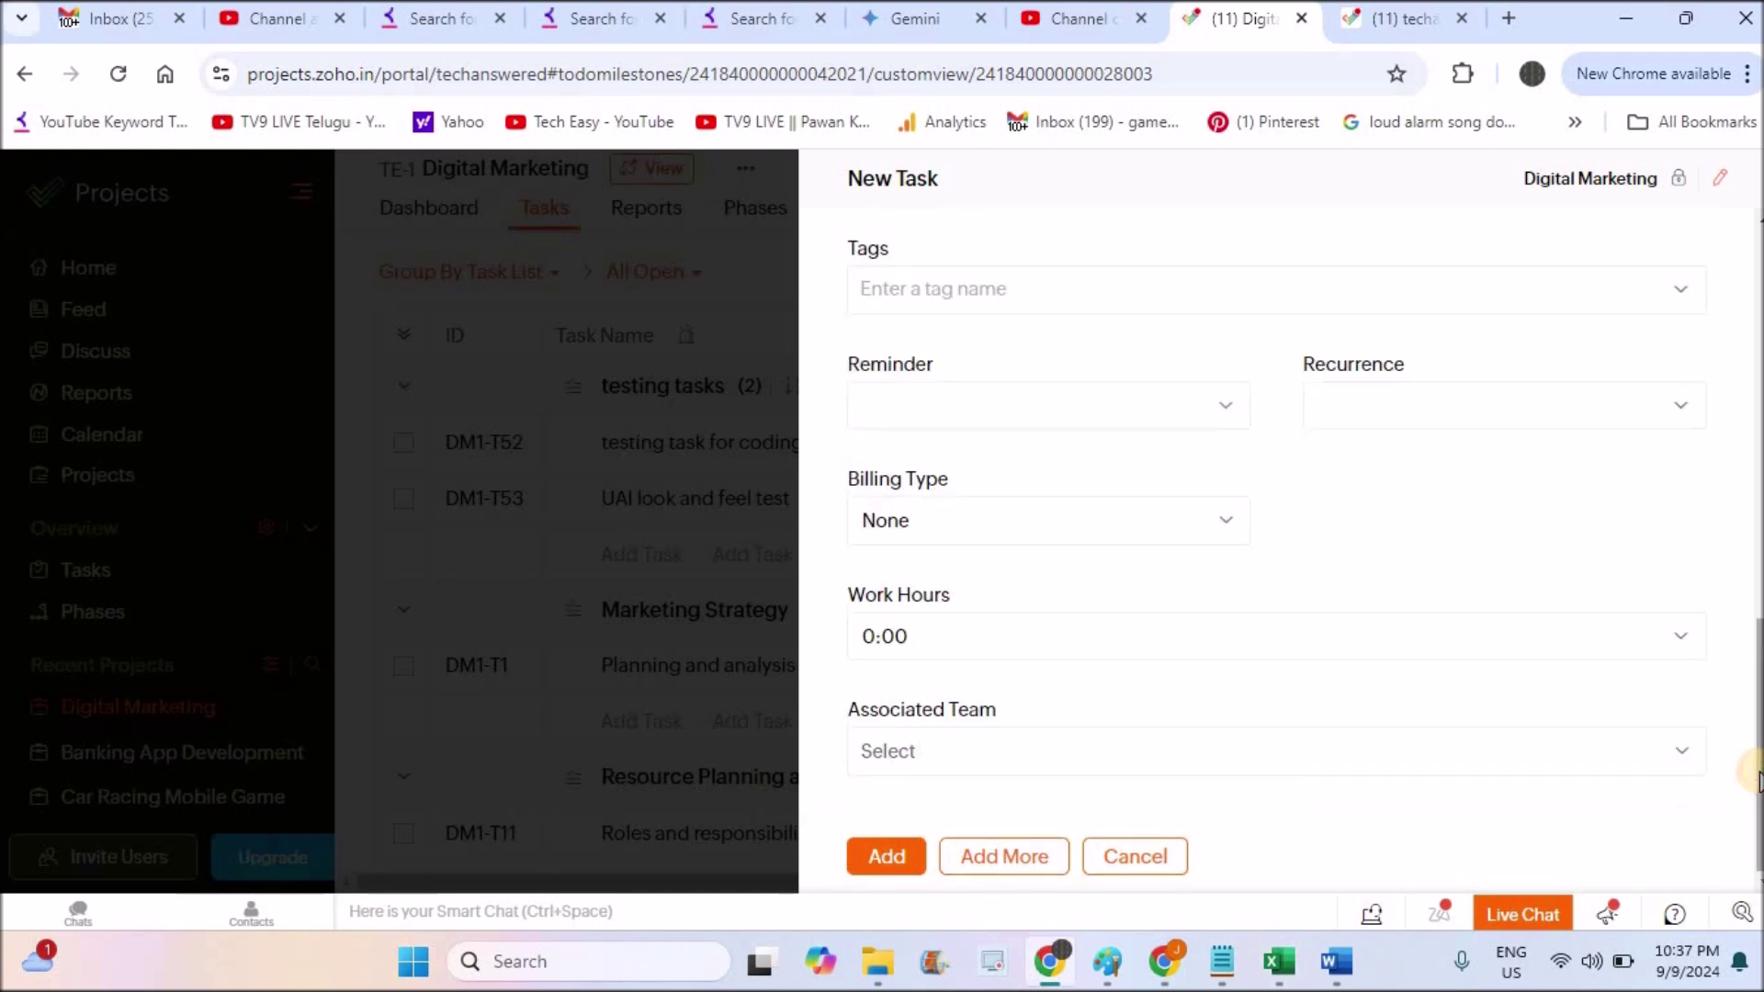
Create and apply a new 'data analysis' tag to the task.
left_click(1263, 296)
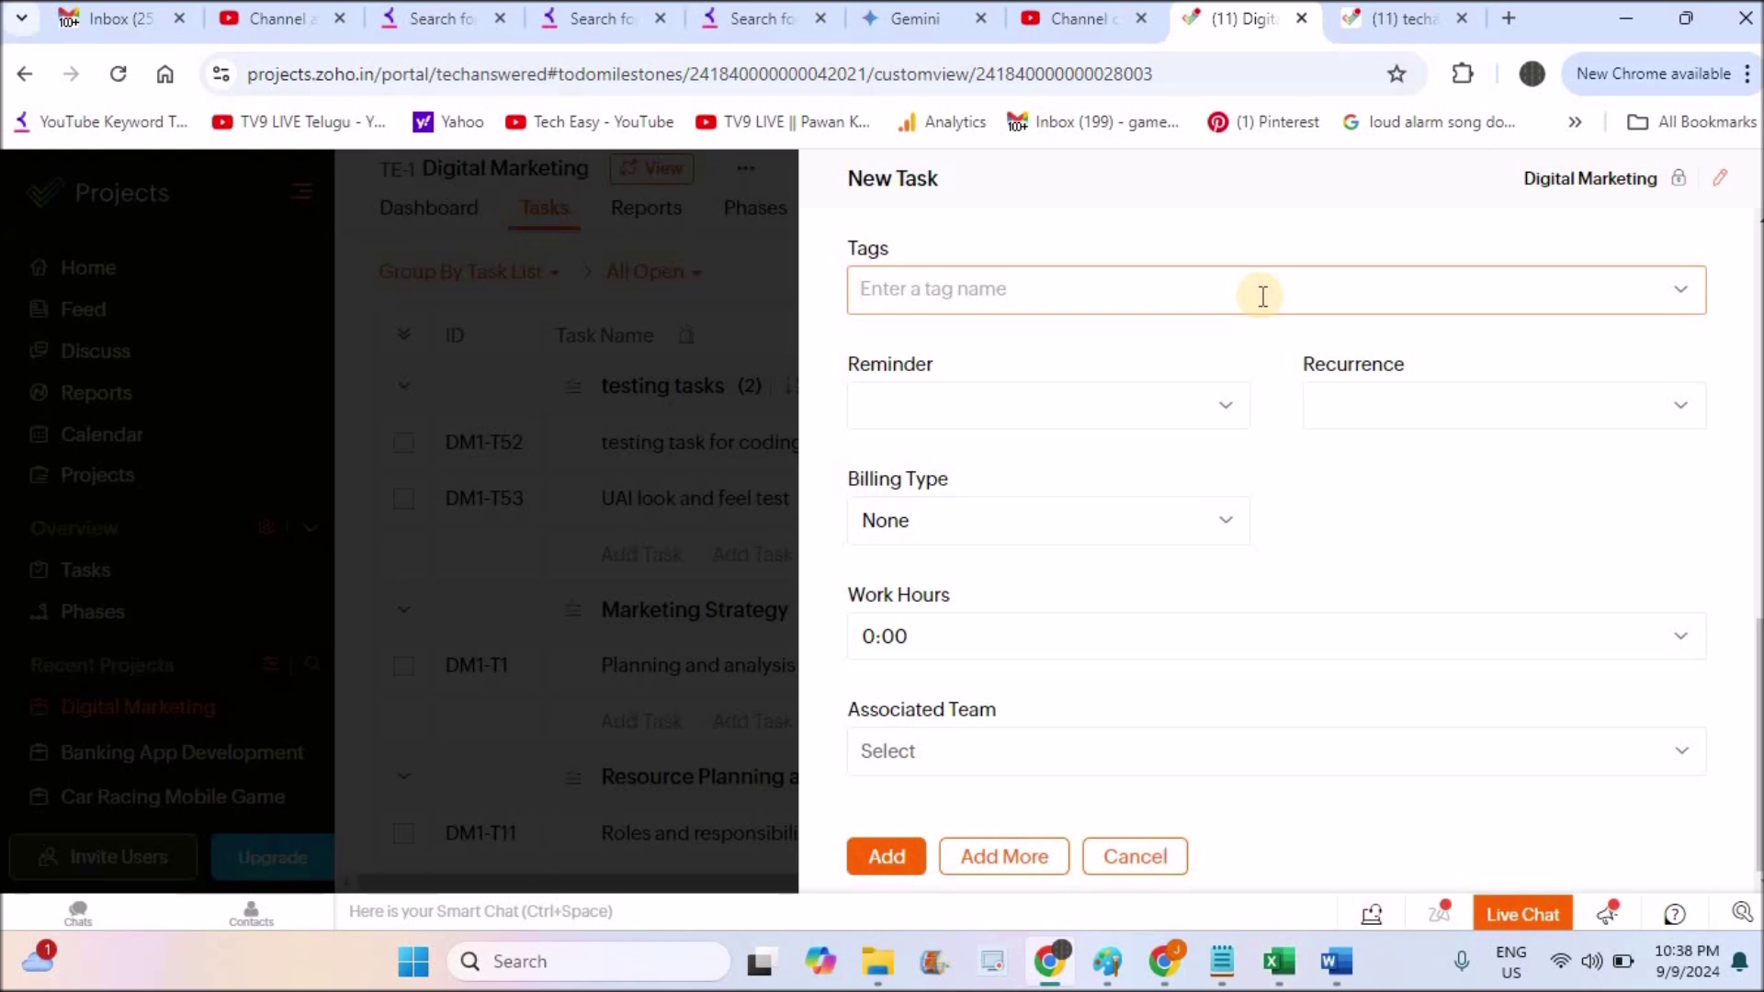
type("data")
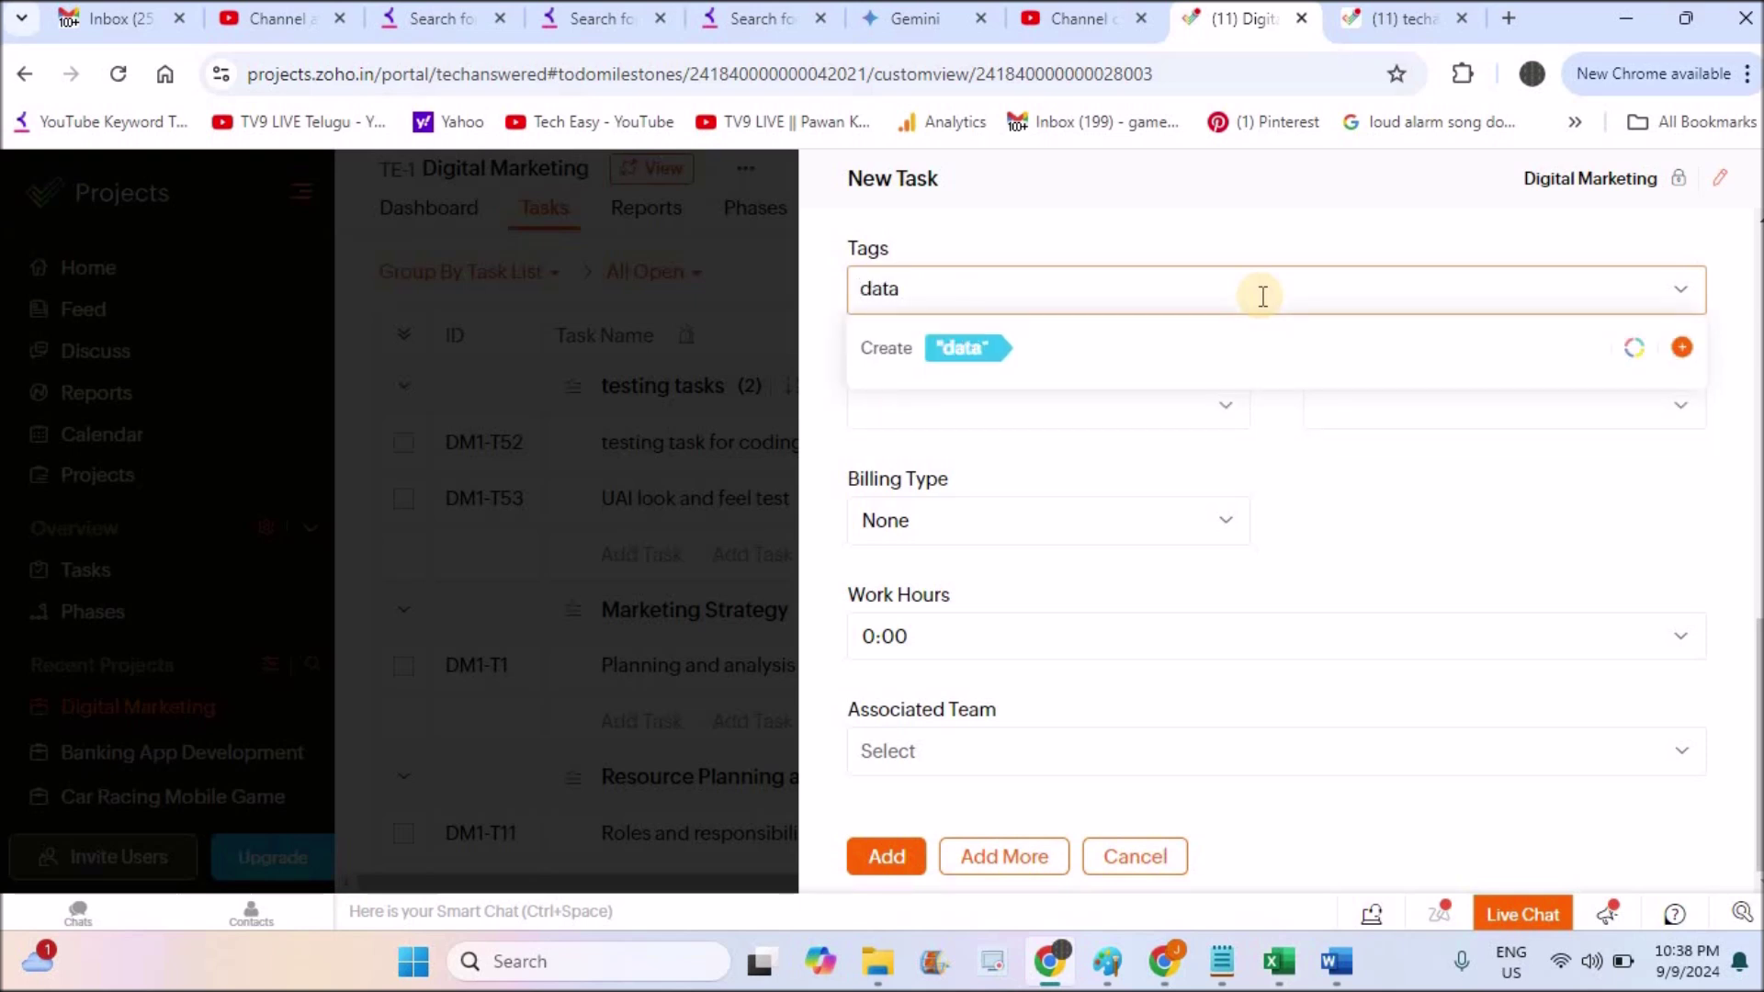
type(" ana")
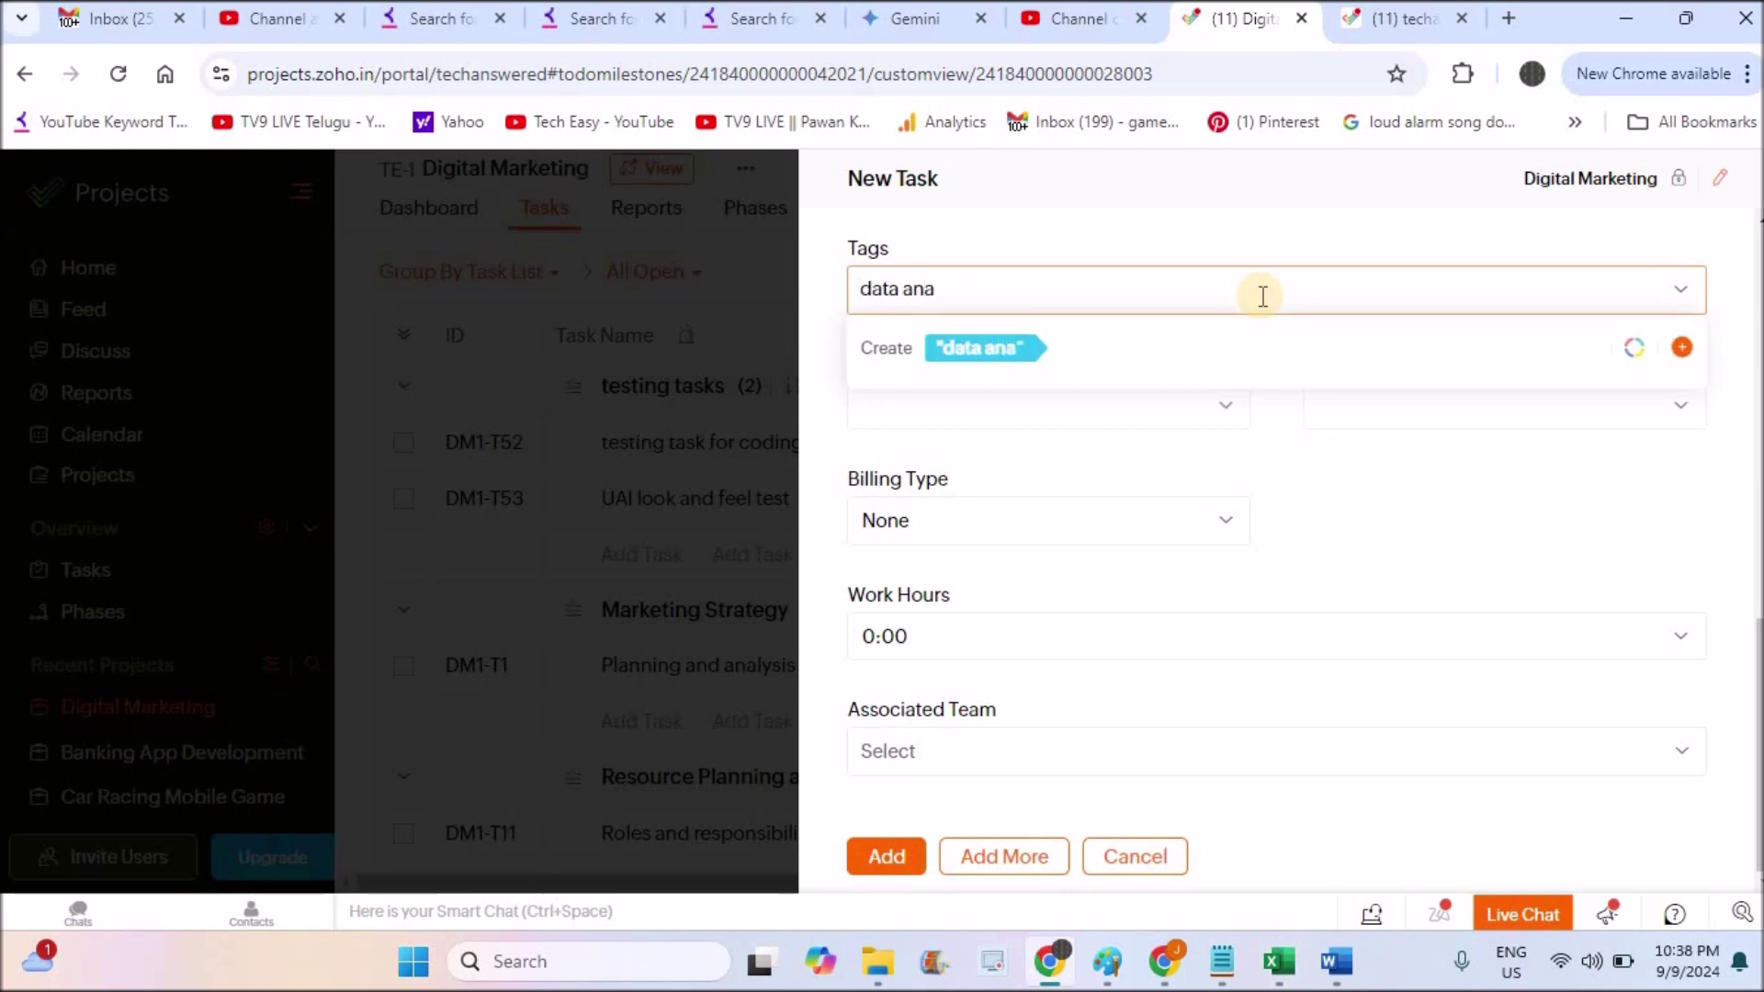
type("lst")
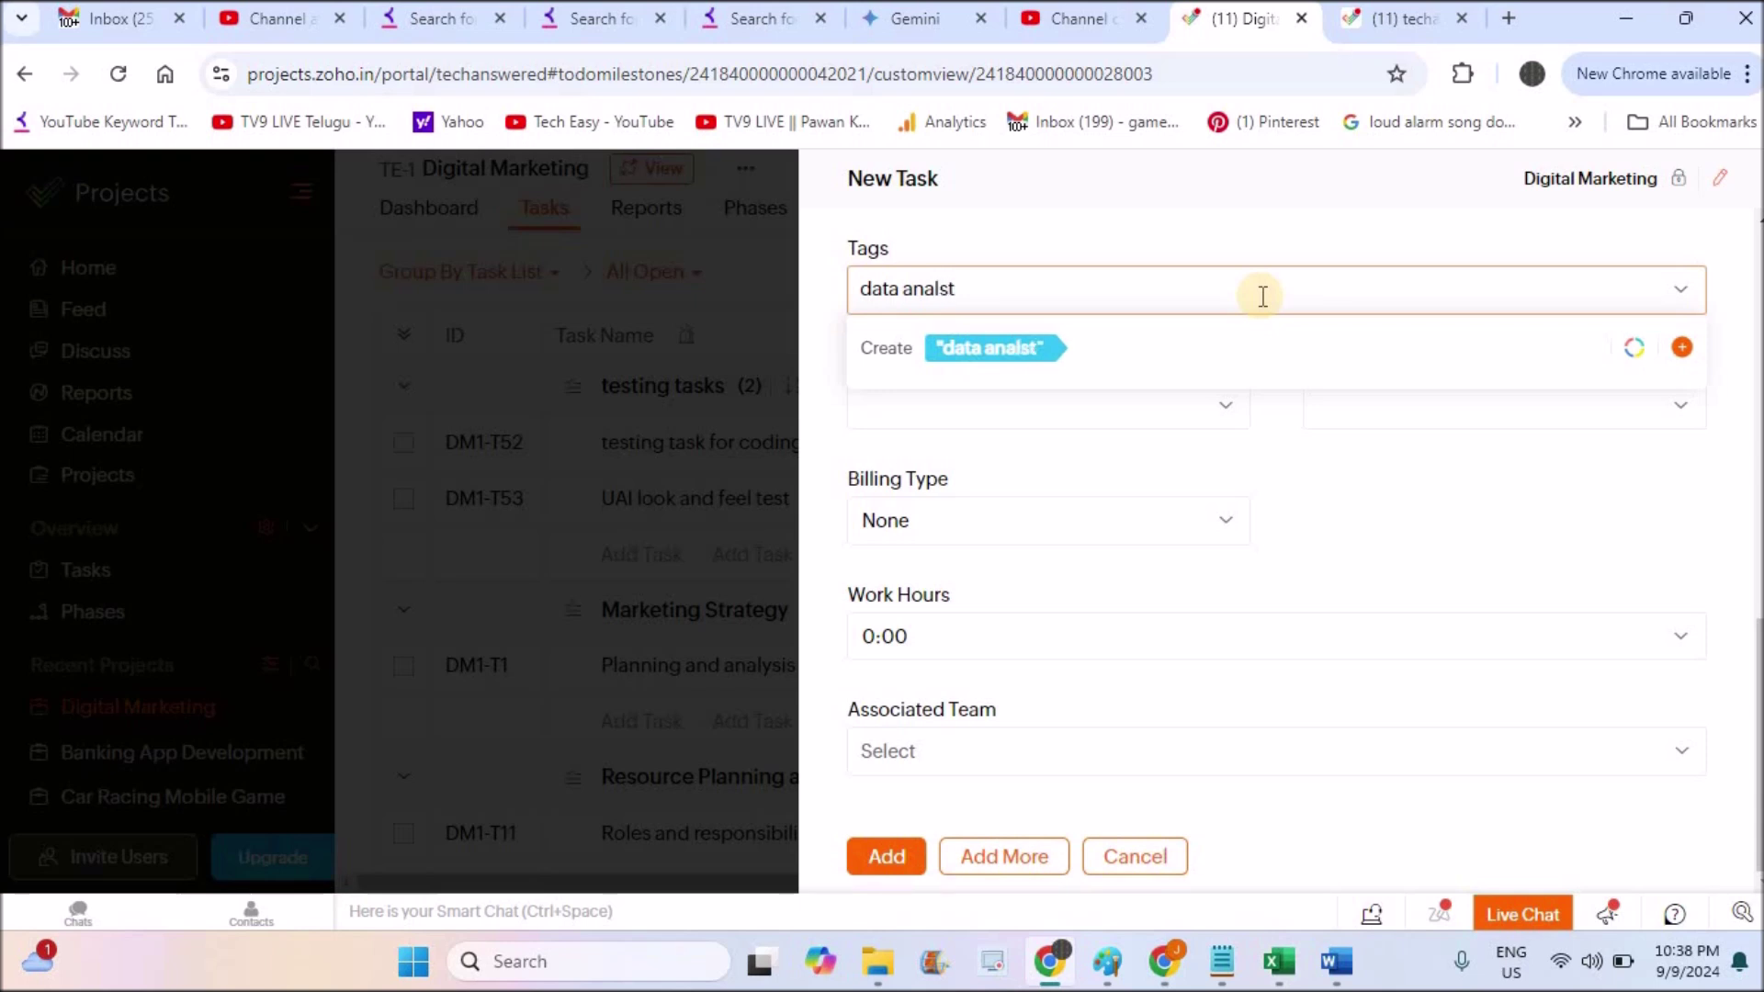
key("BackSpace")
key("BackSpace")
type("ysis")
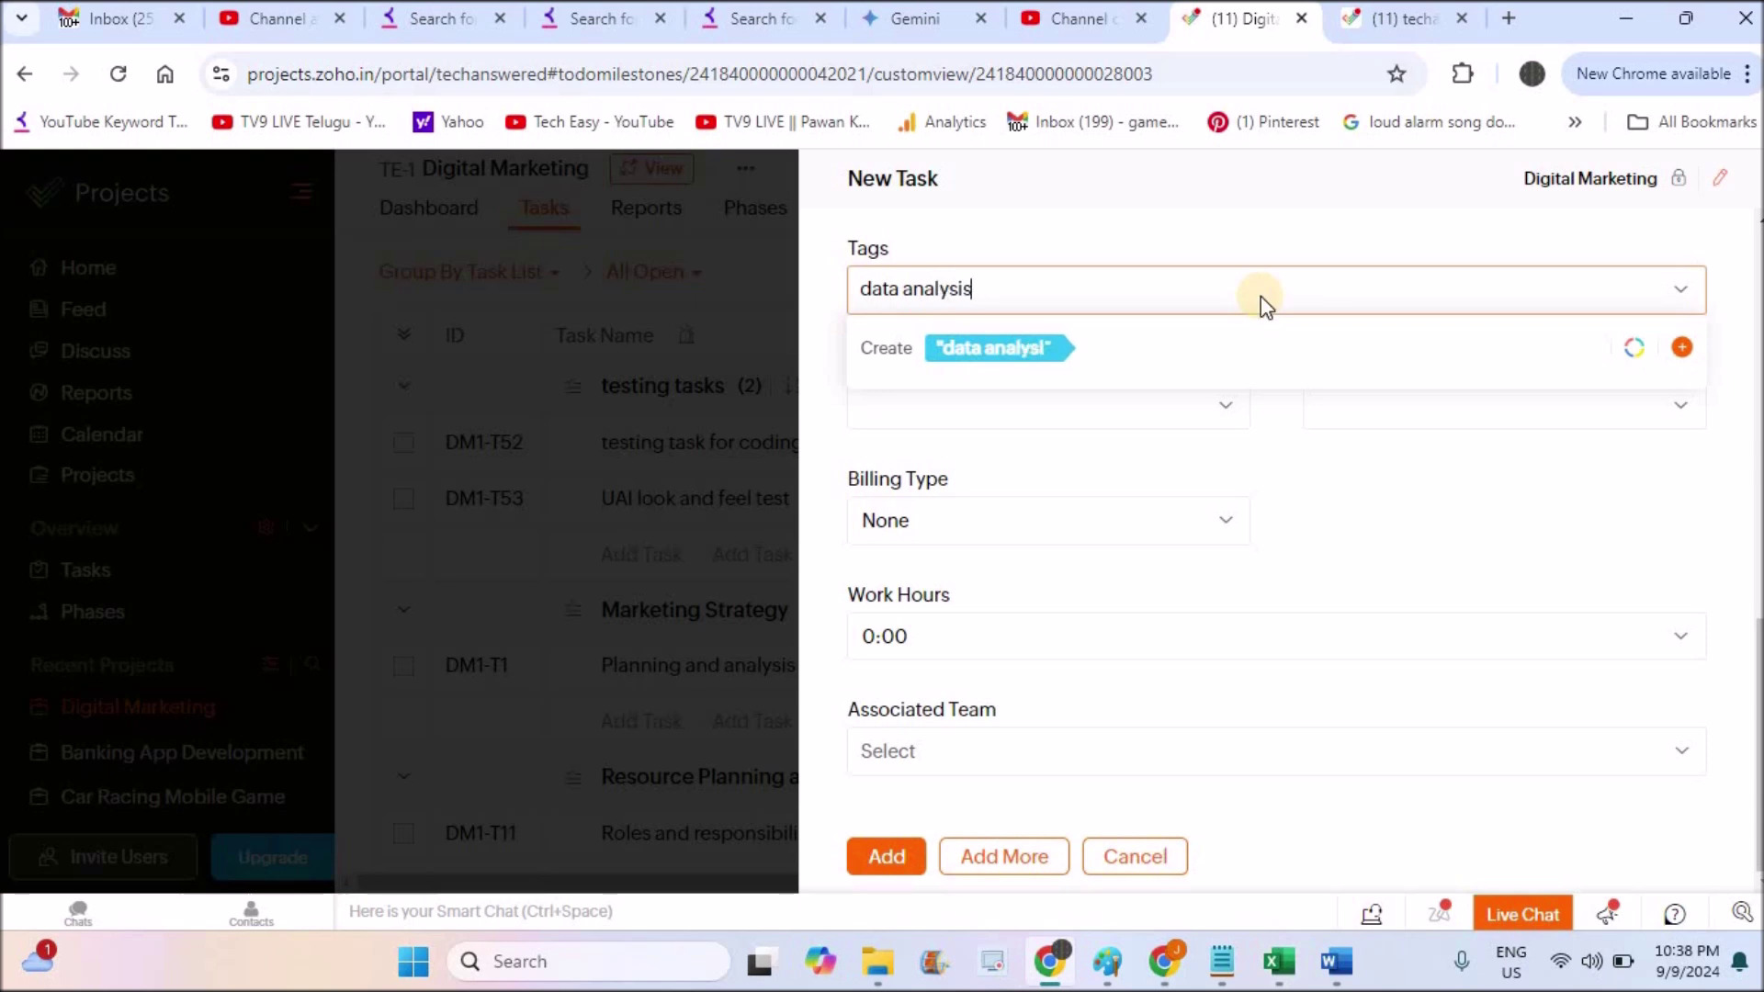
left_click(1054, 347)
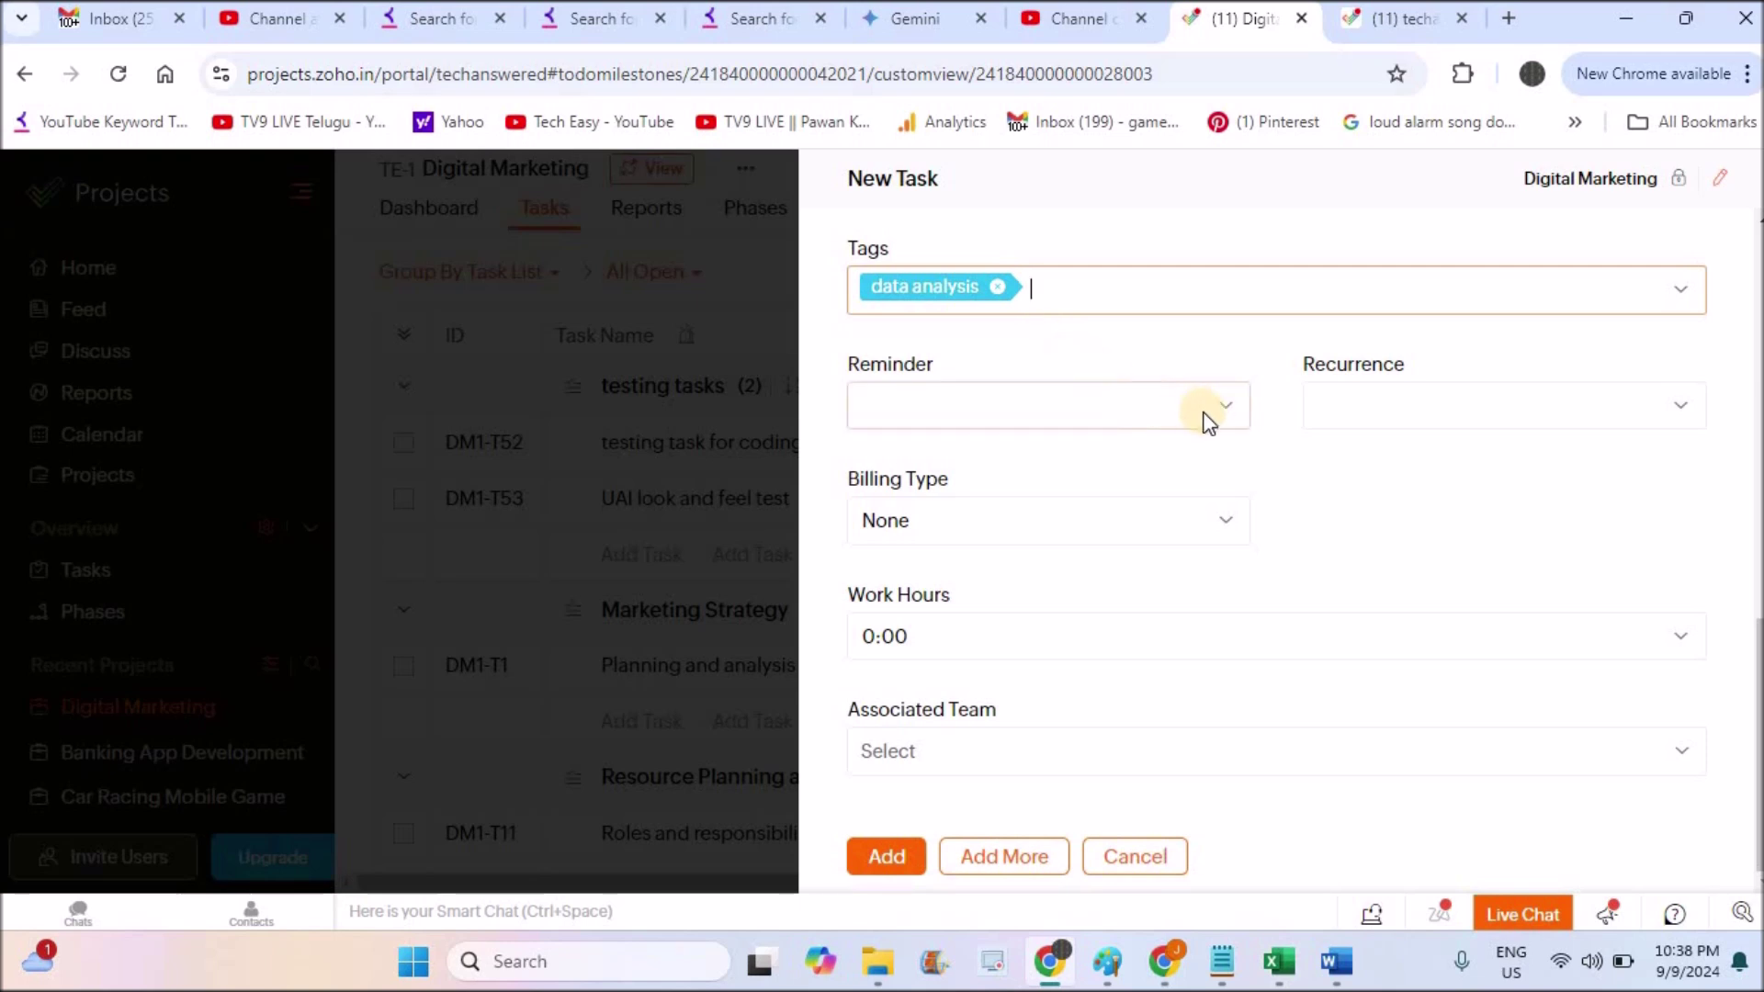
left_click(1232, 419)
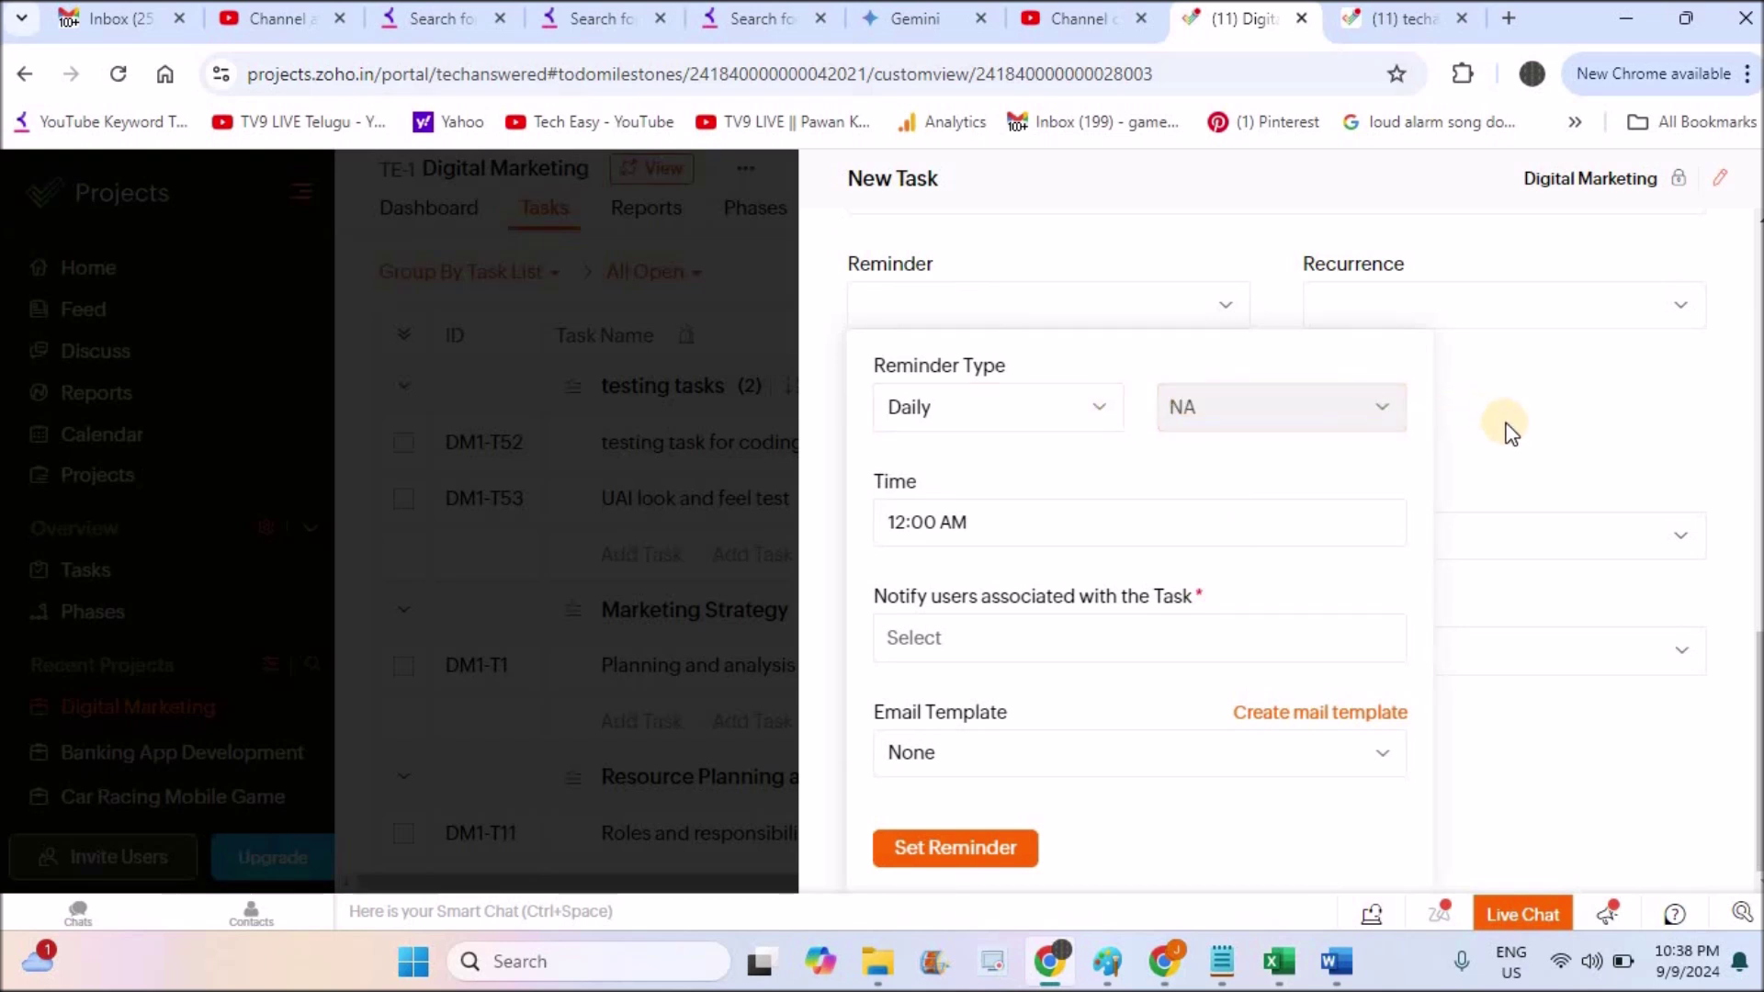
left_click(1213, 264)
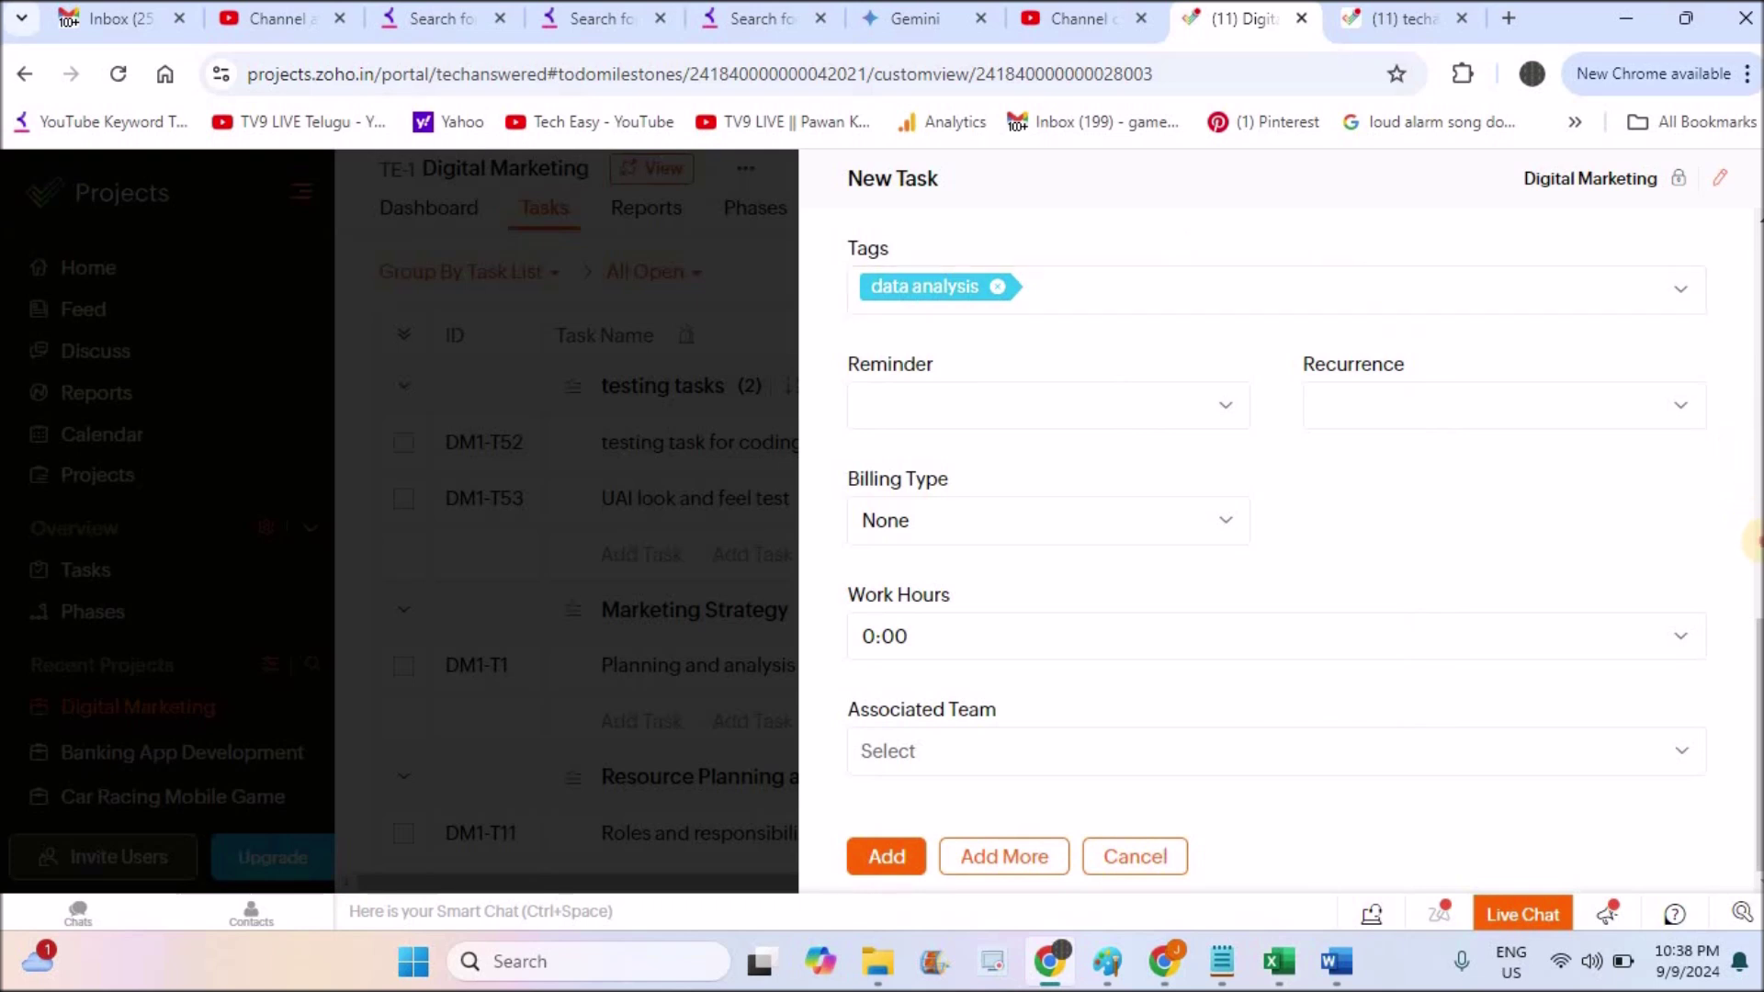
scroll(1586, 516, "up", 5)
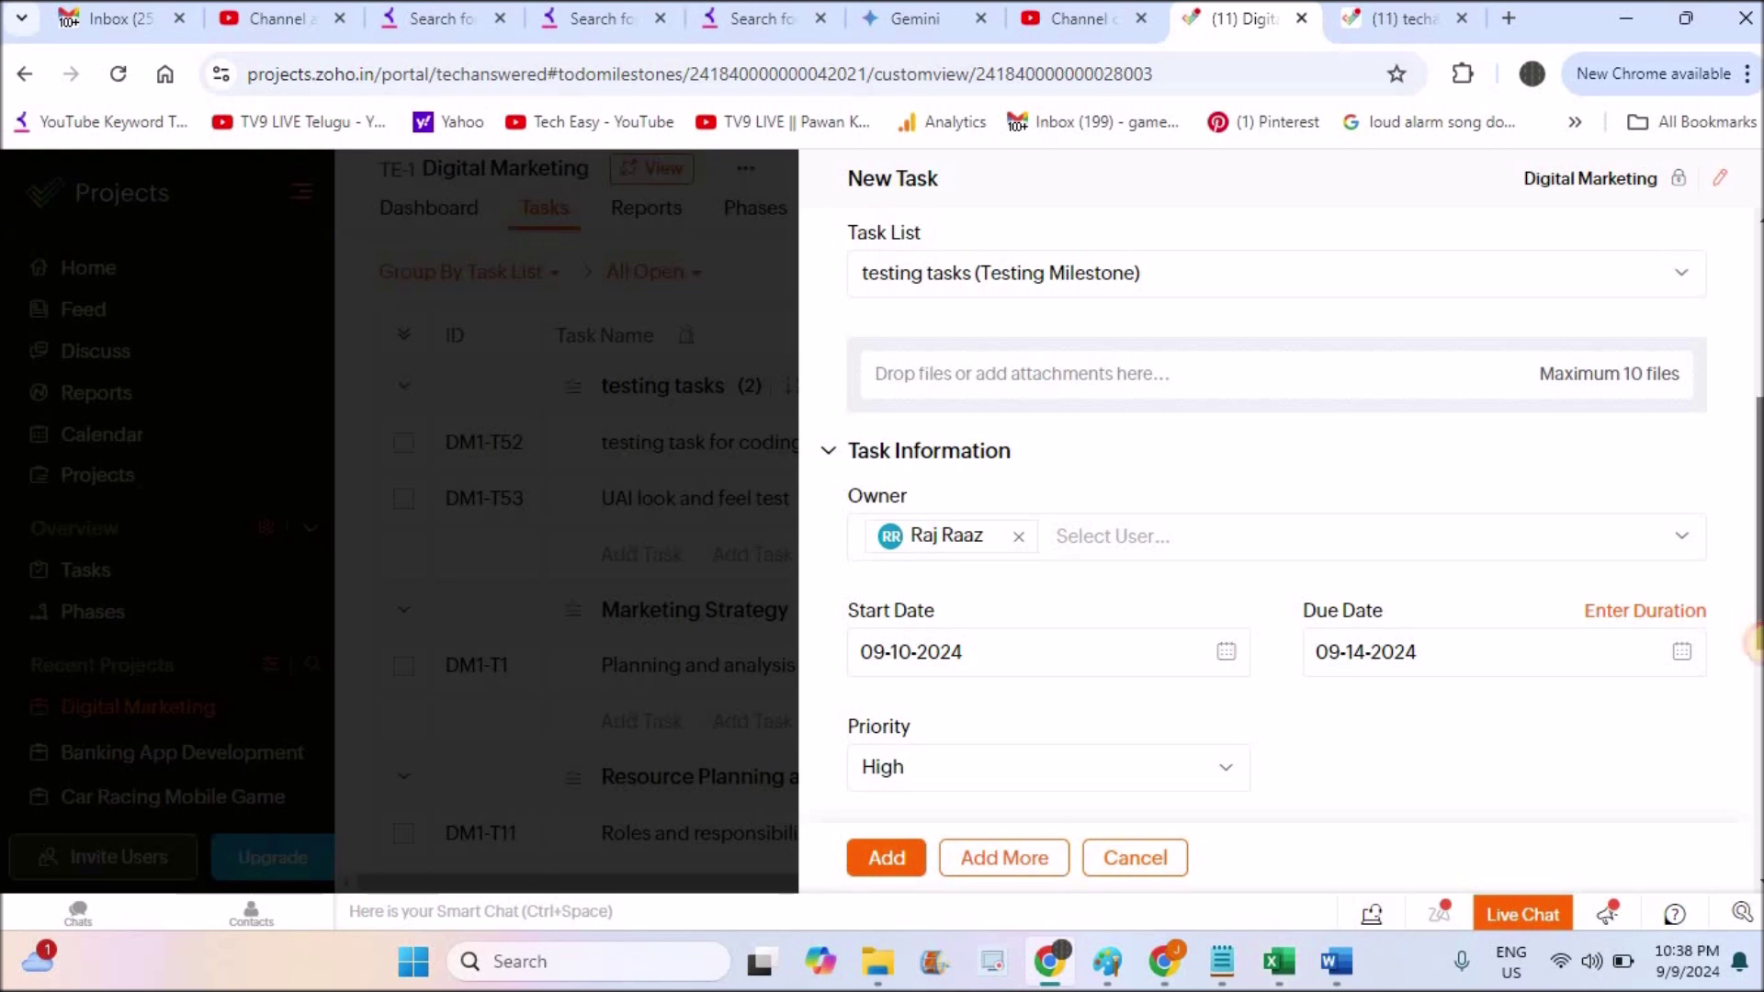
left_click_drag(1755, 634, 1755, 854)
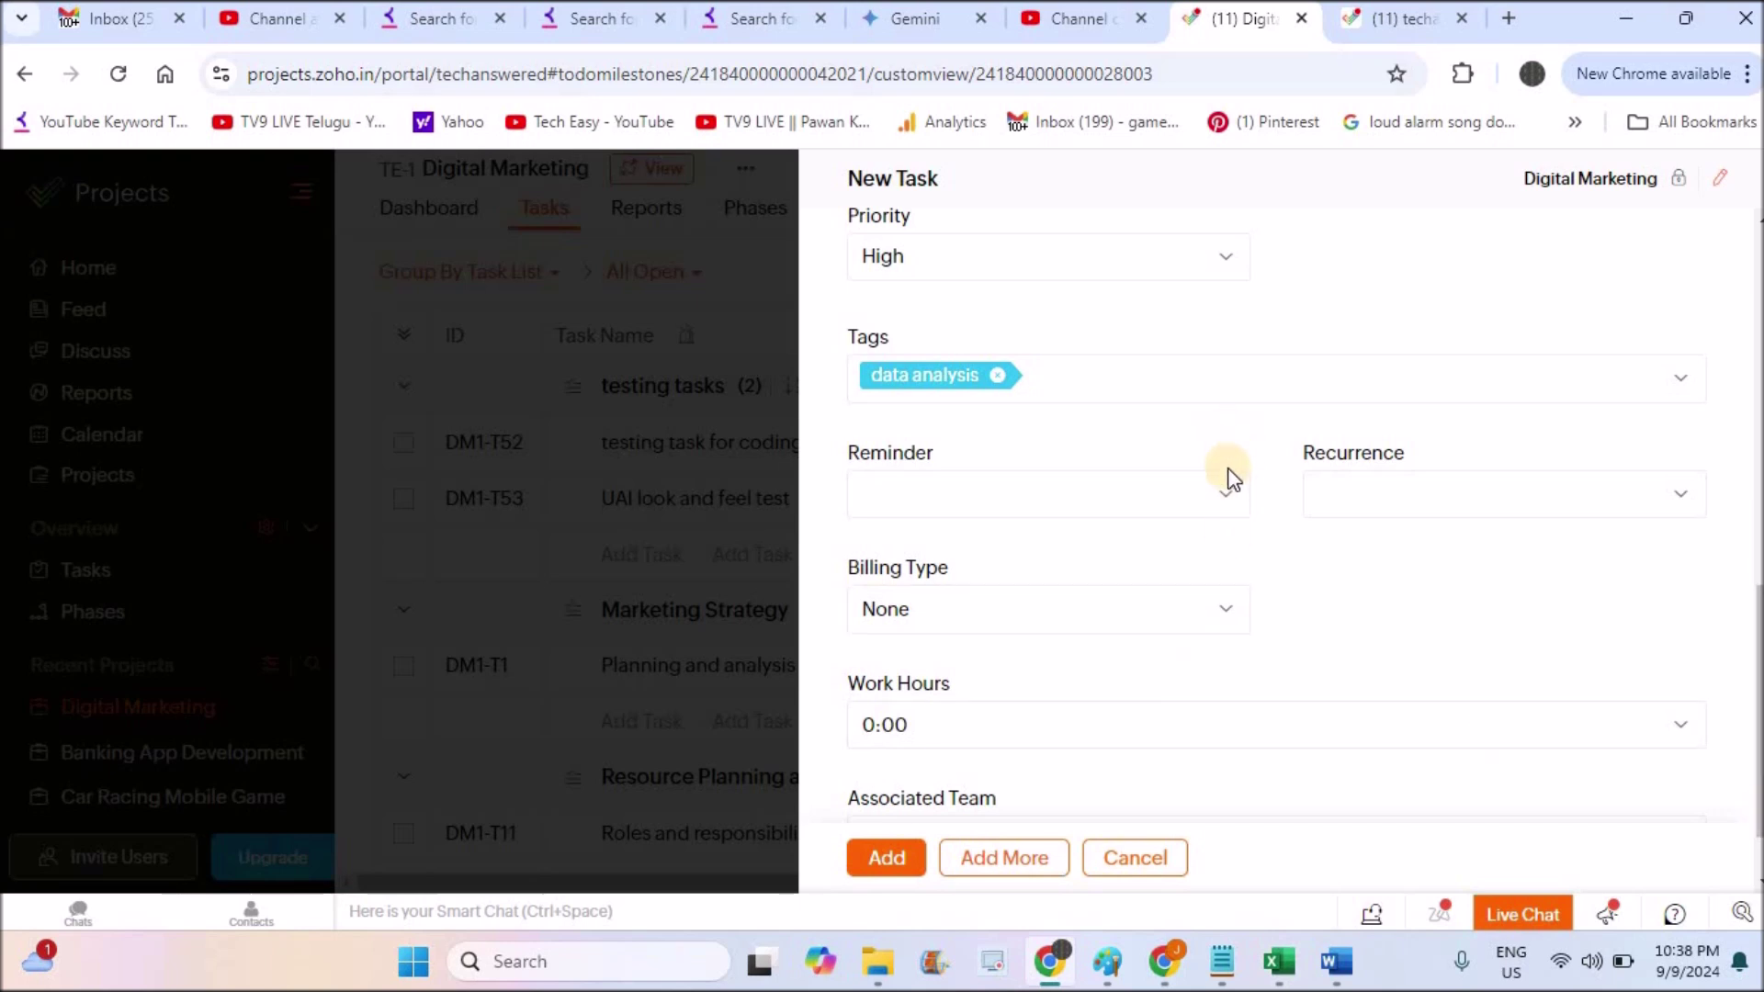
left_click(1225, 493)
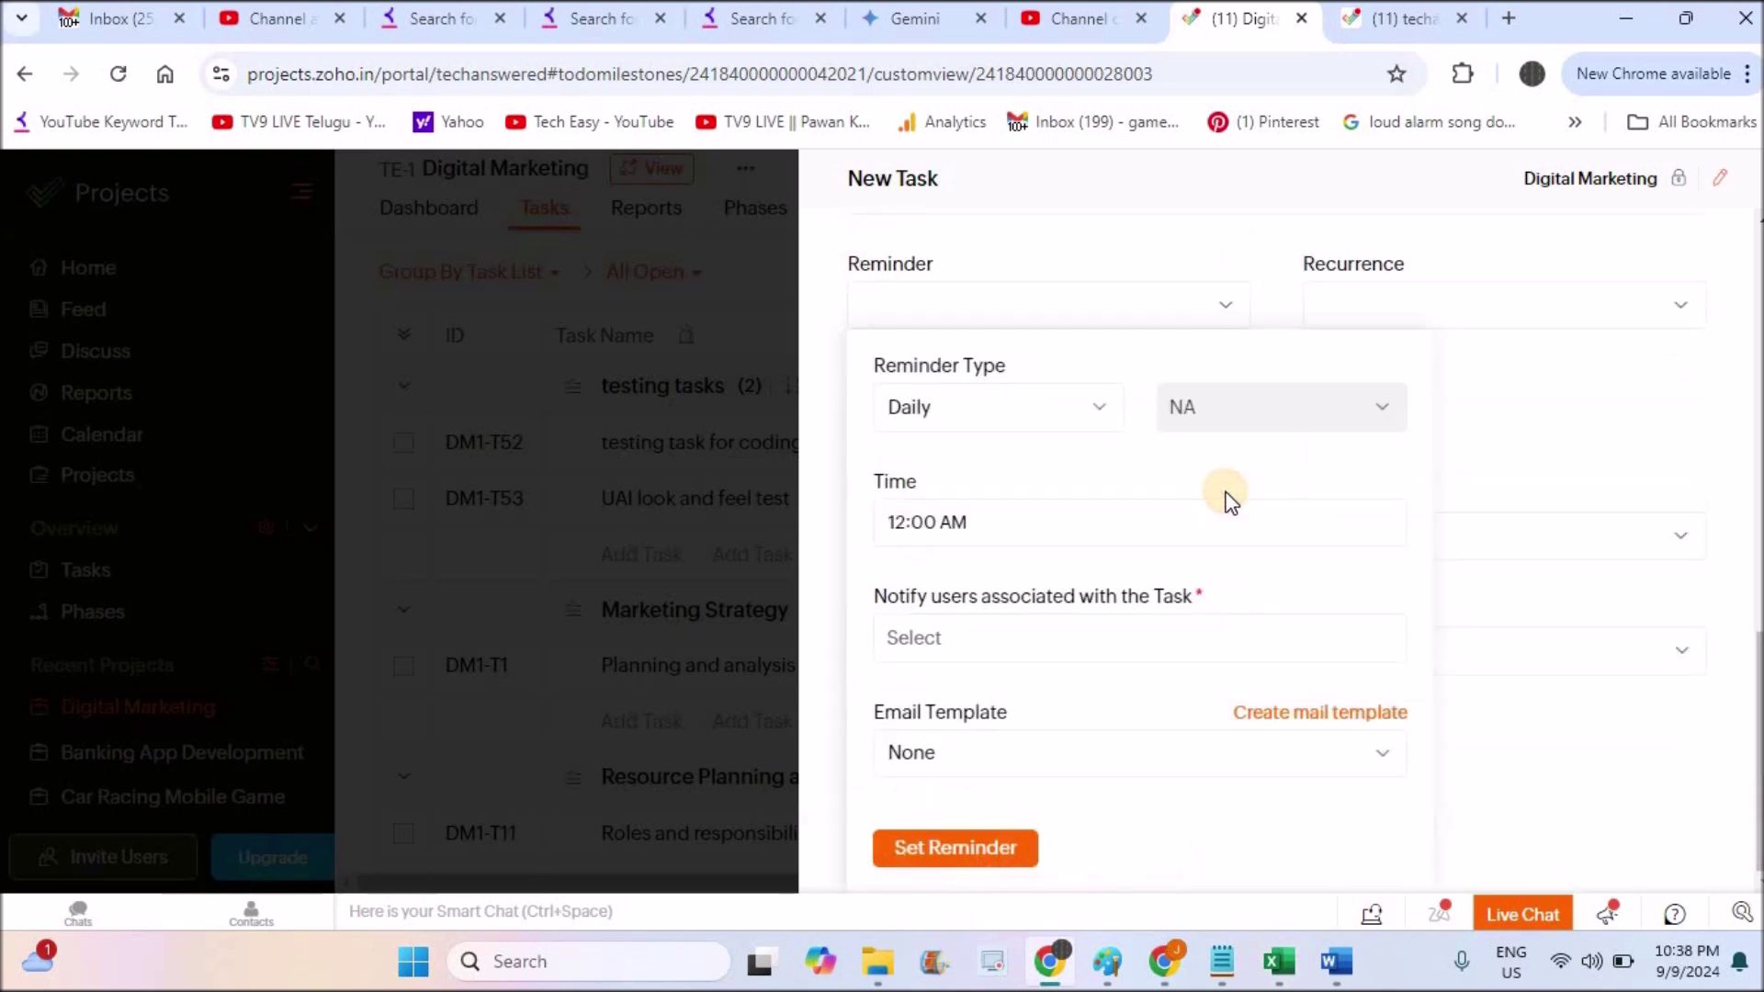
left_click(1085, 430)
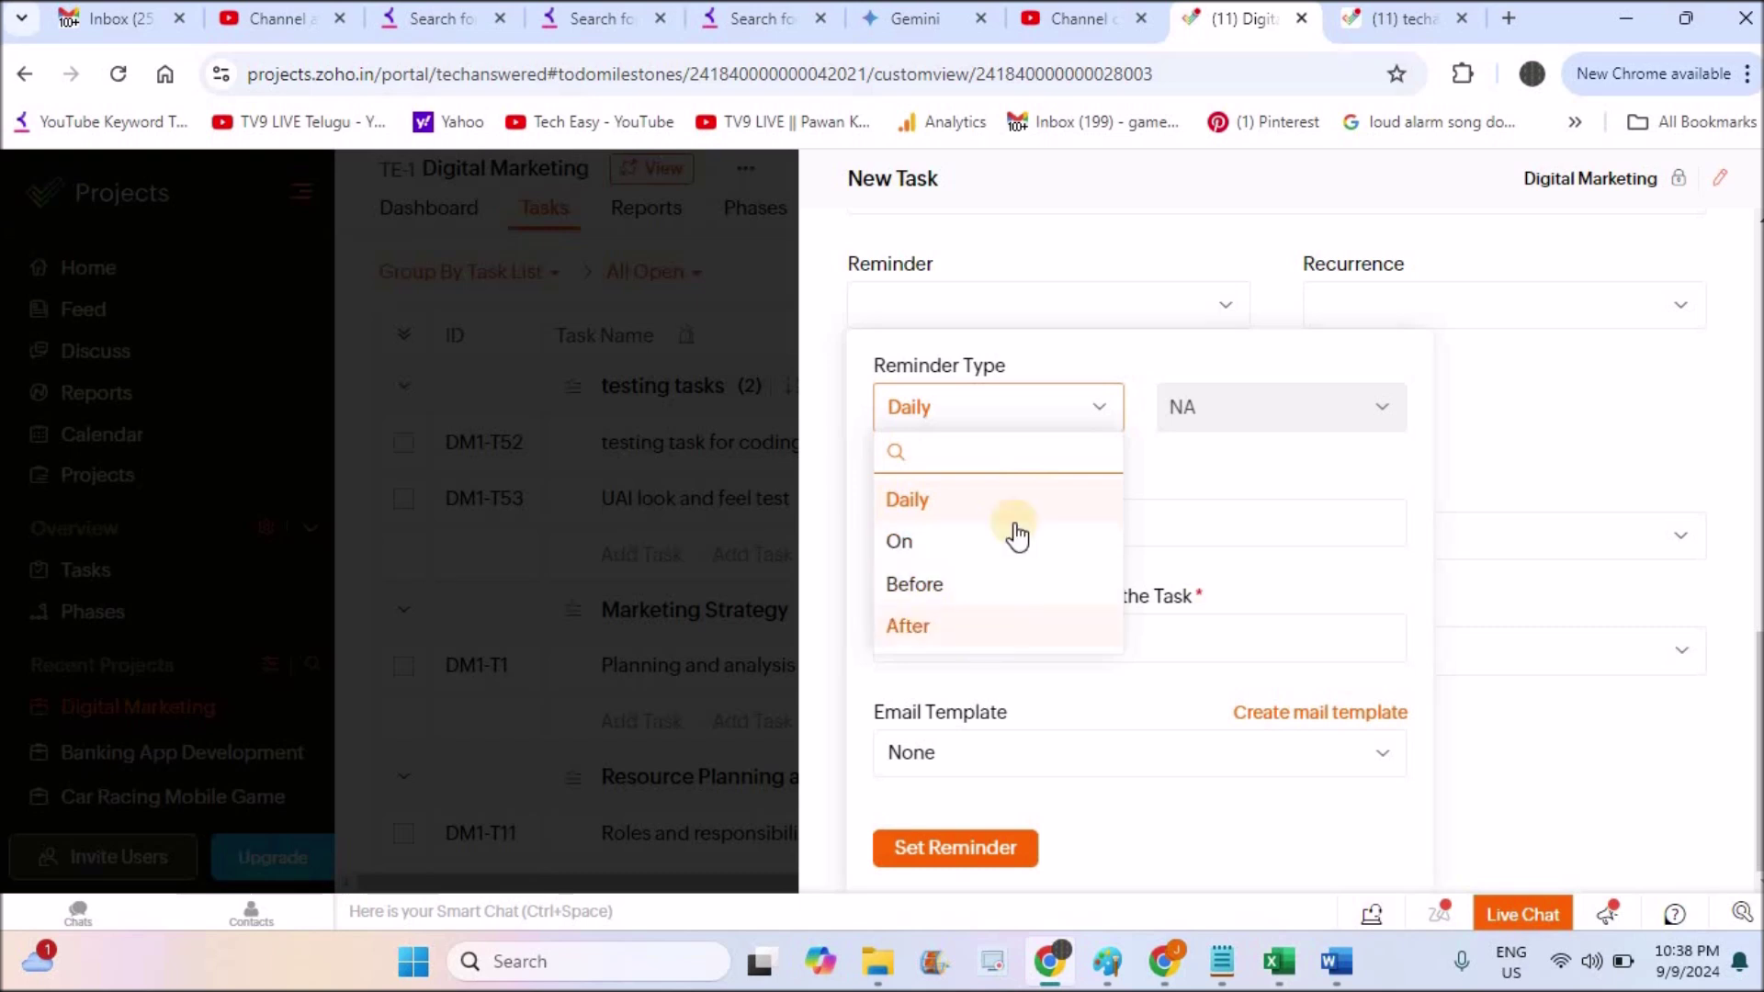
left_click(1174, 246)
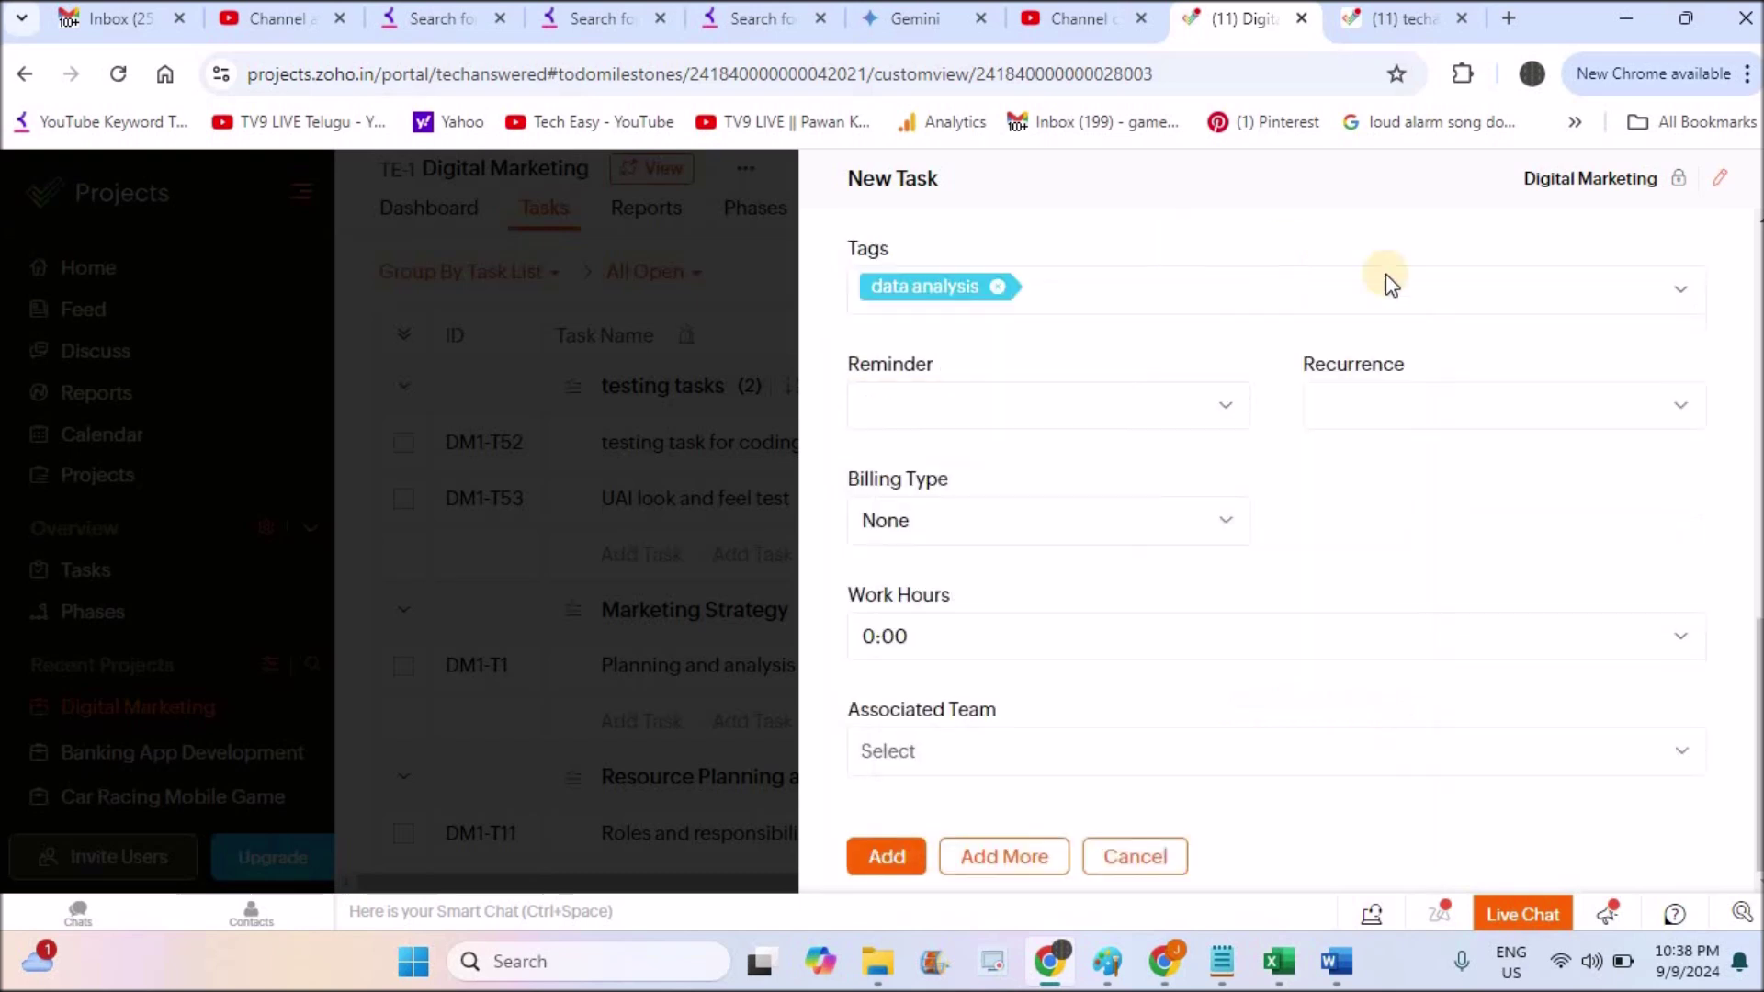
left_click(1491, 406)
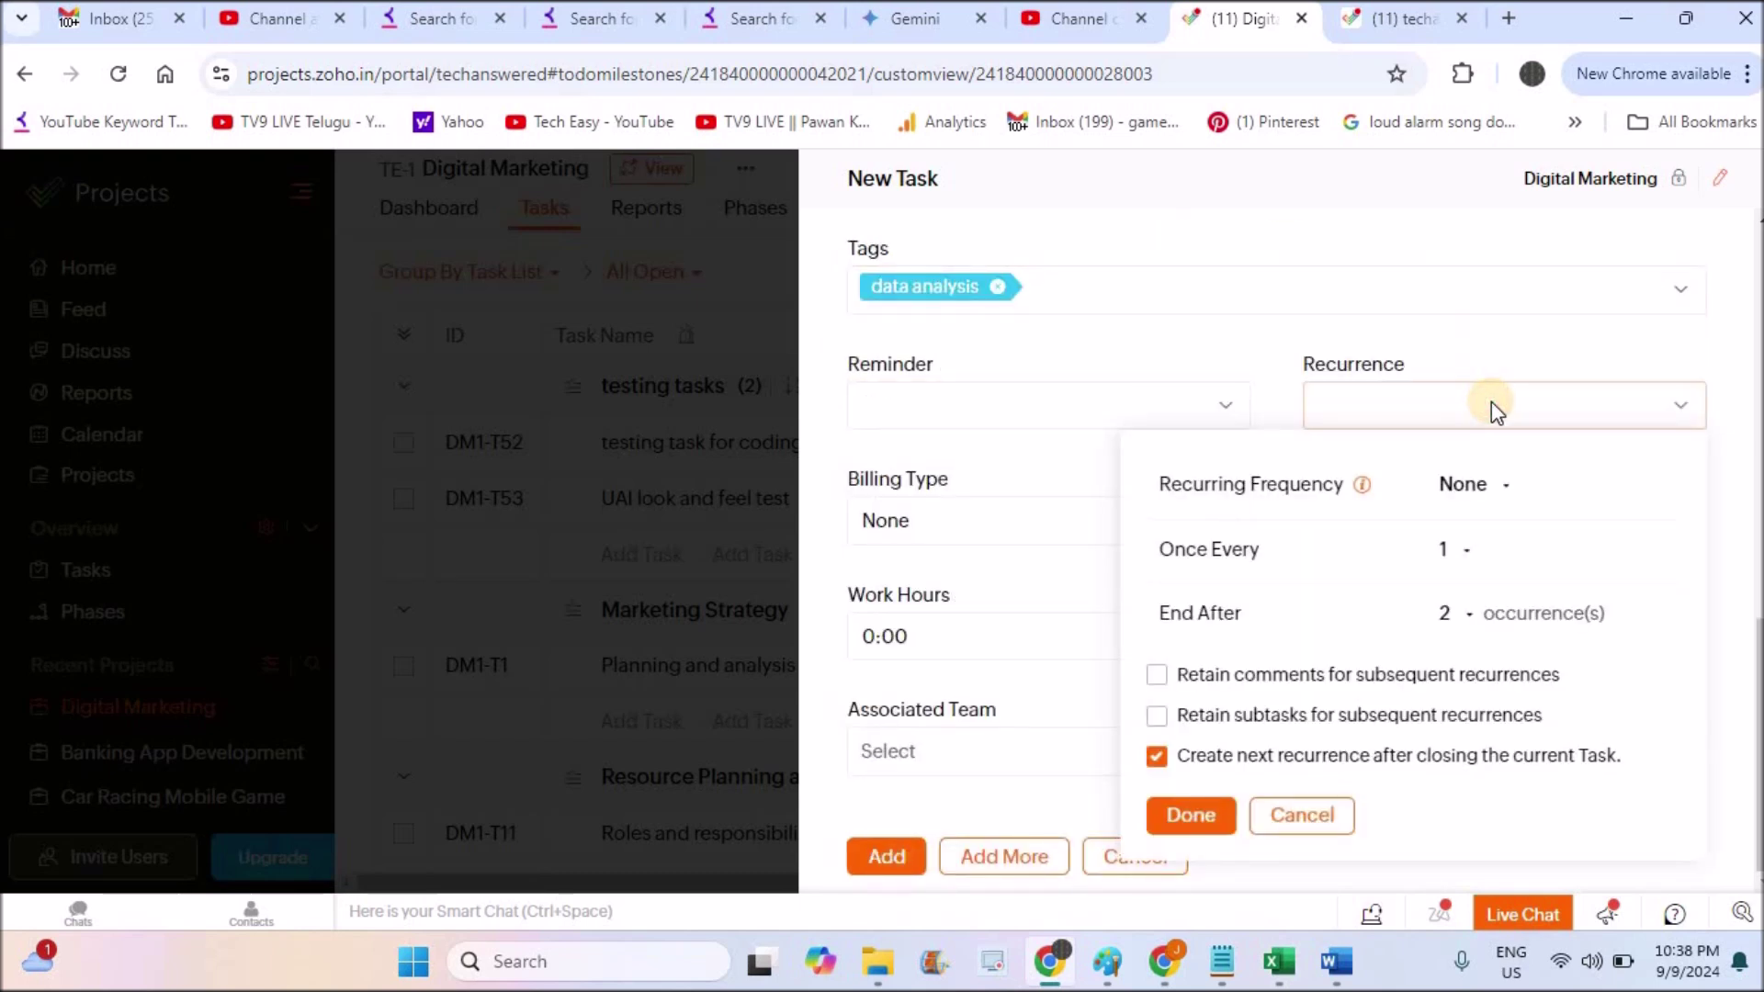
left_click(1459, 354)
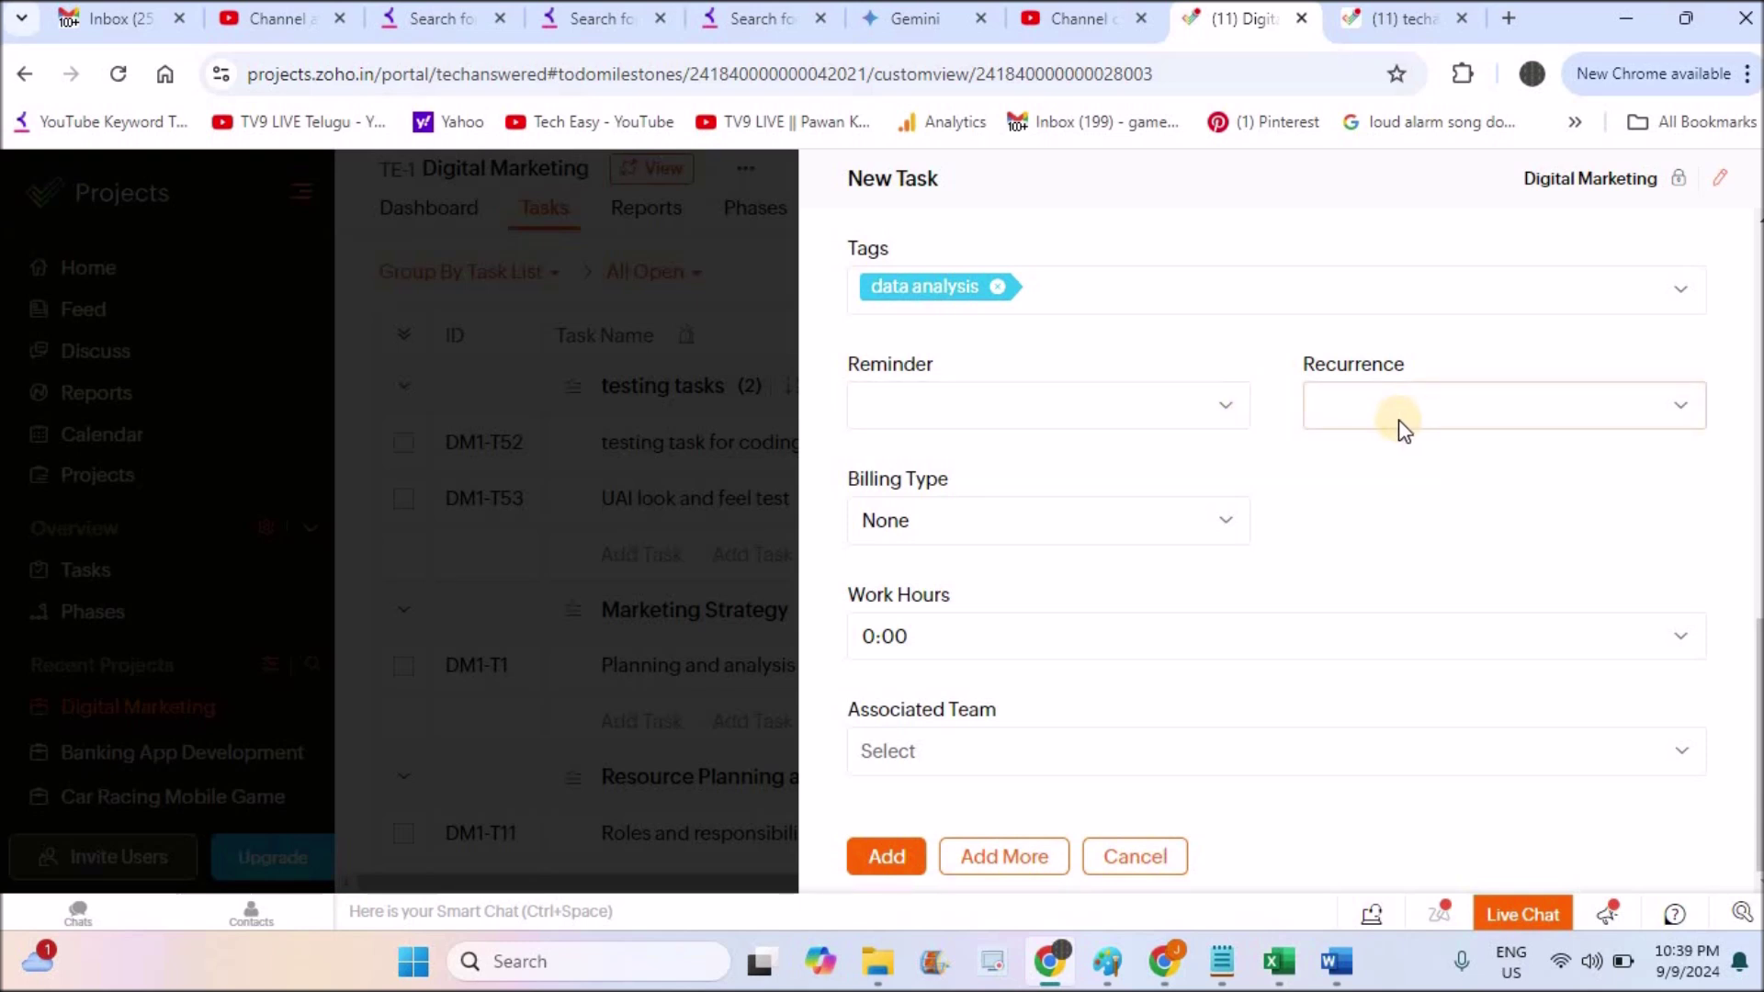
left_click(1226, 538)
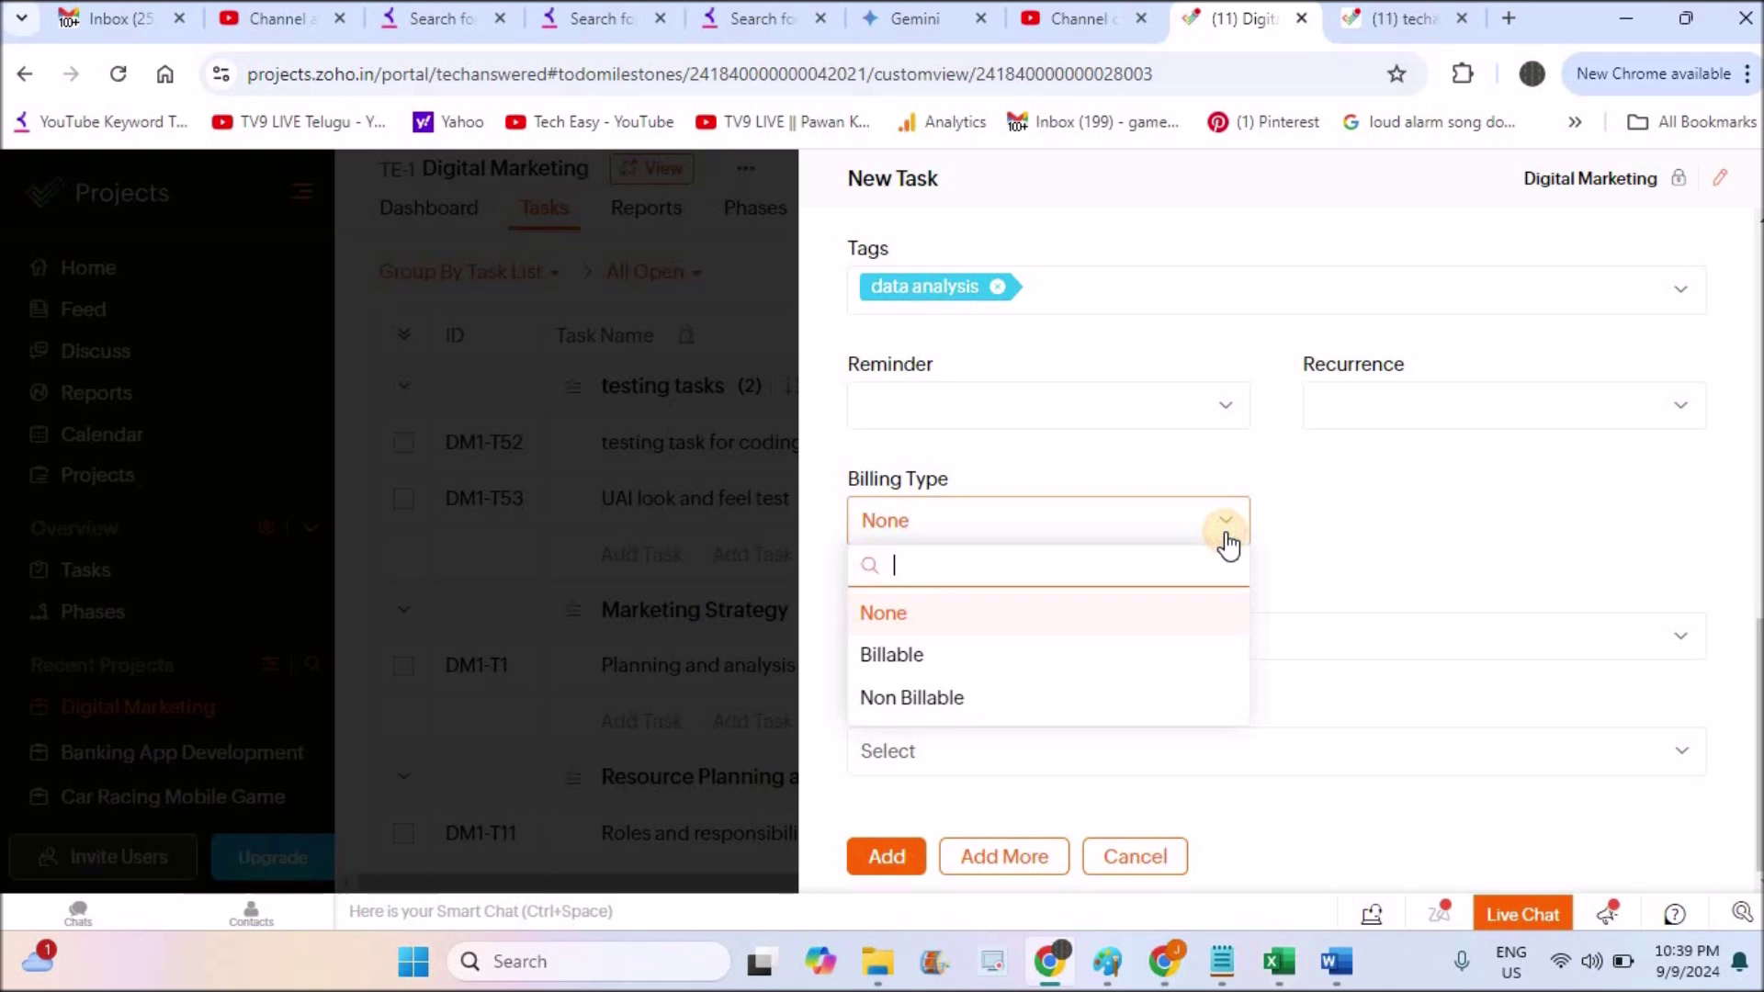
Set the billing type to Non Billable and work hours to 4 per day (20:00 total).
left_click(941, 703)
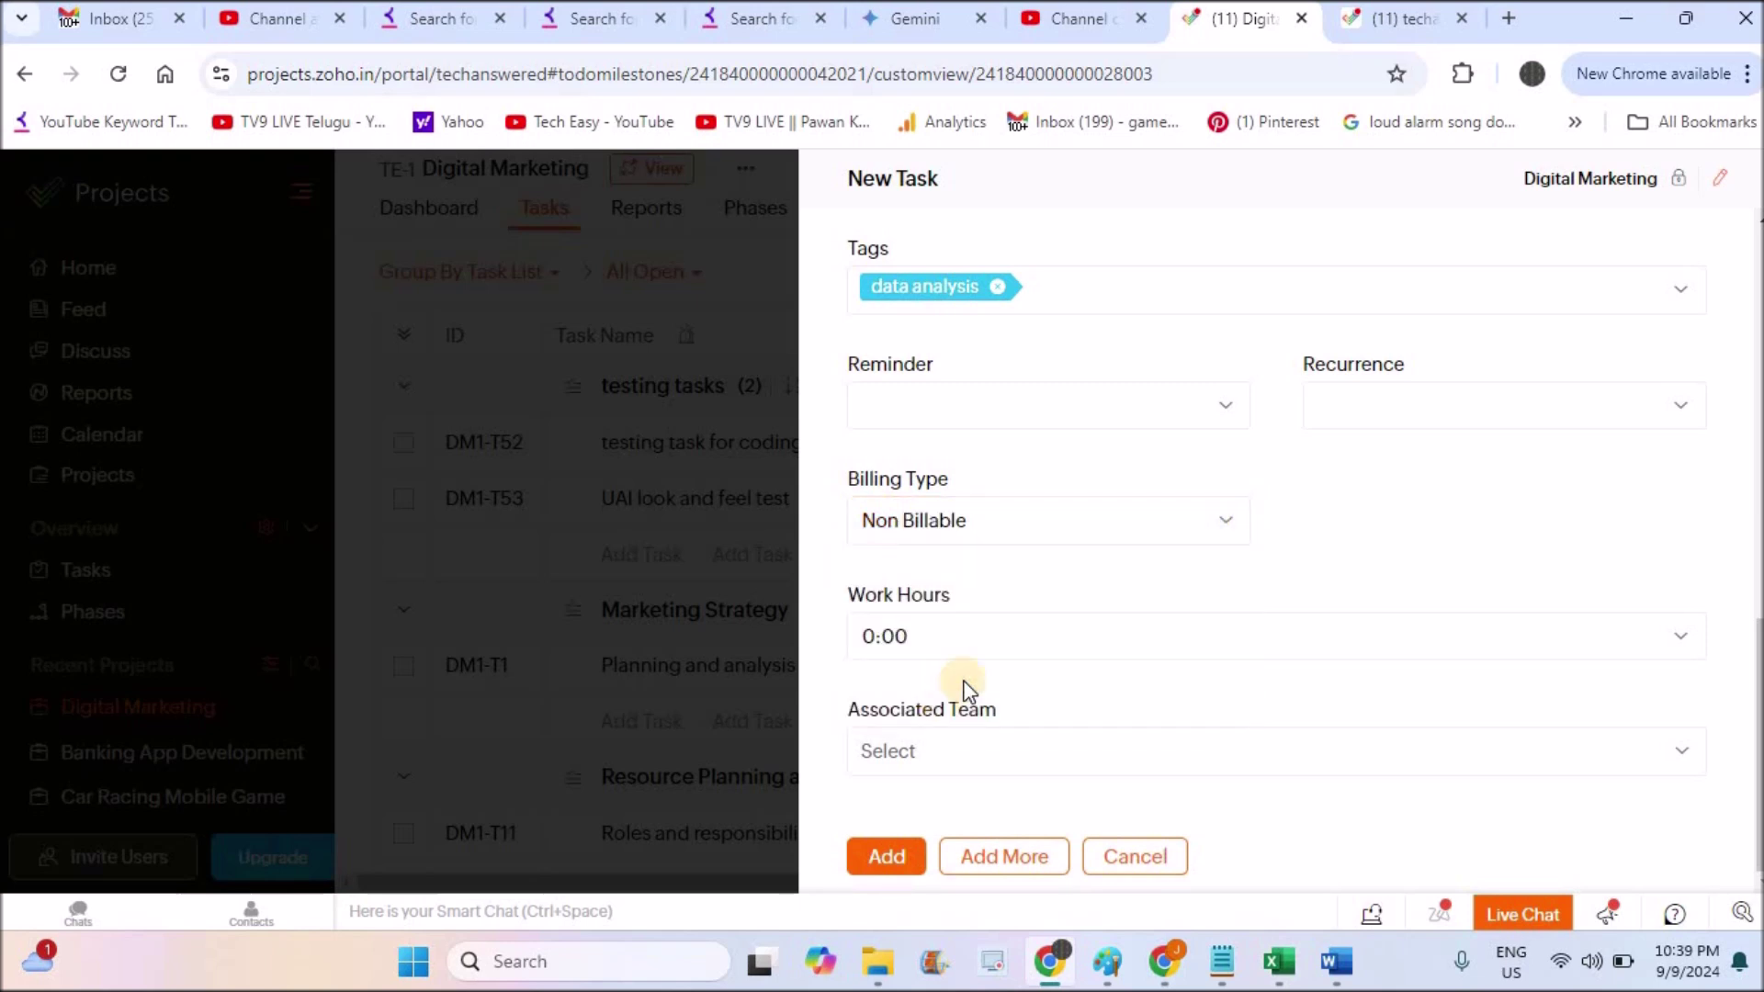
left_click(1678, 640)
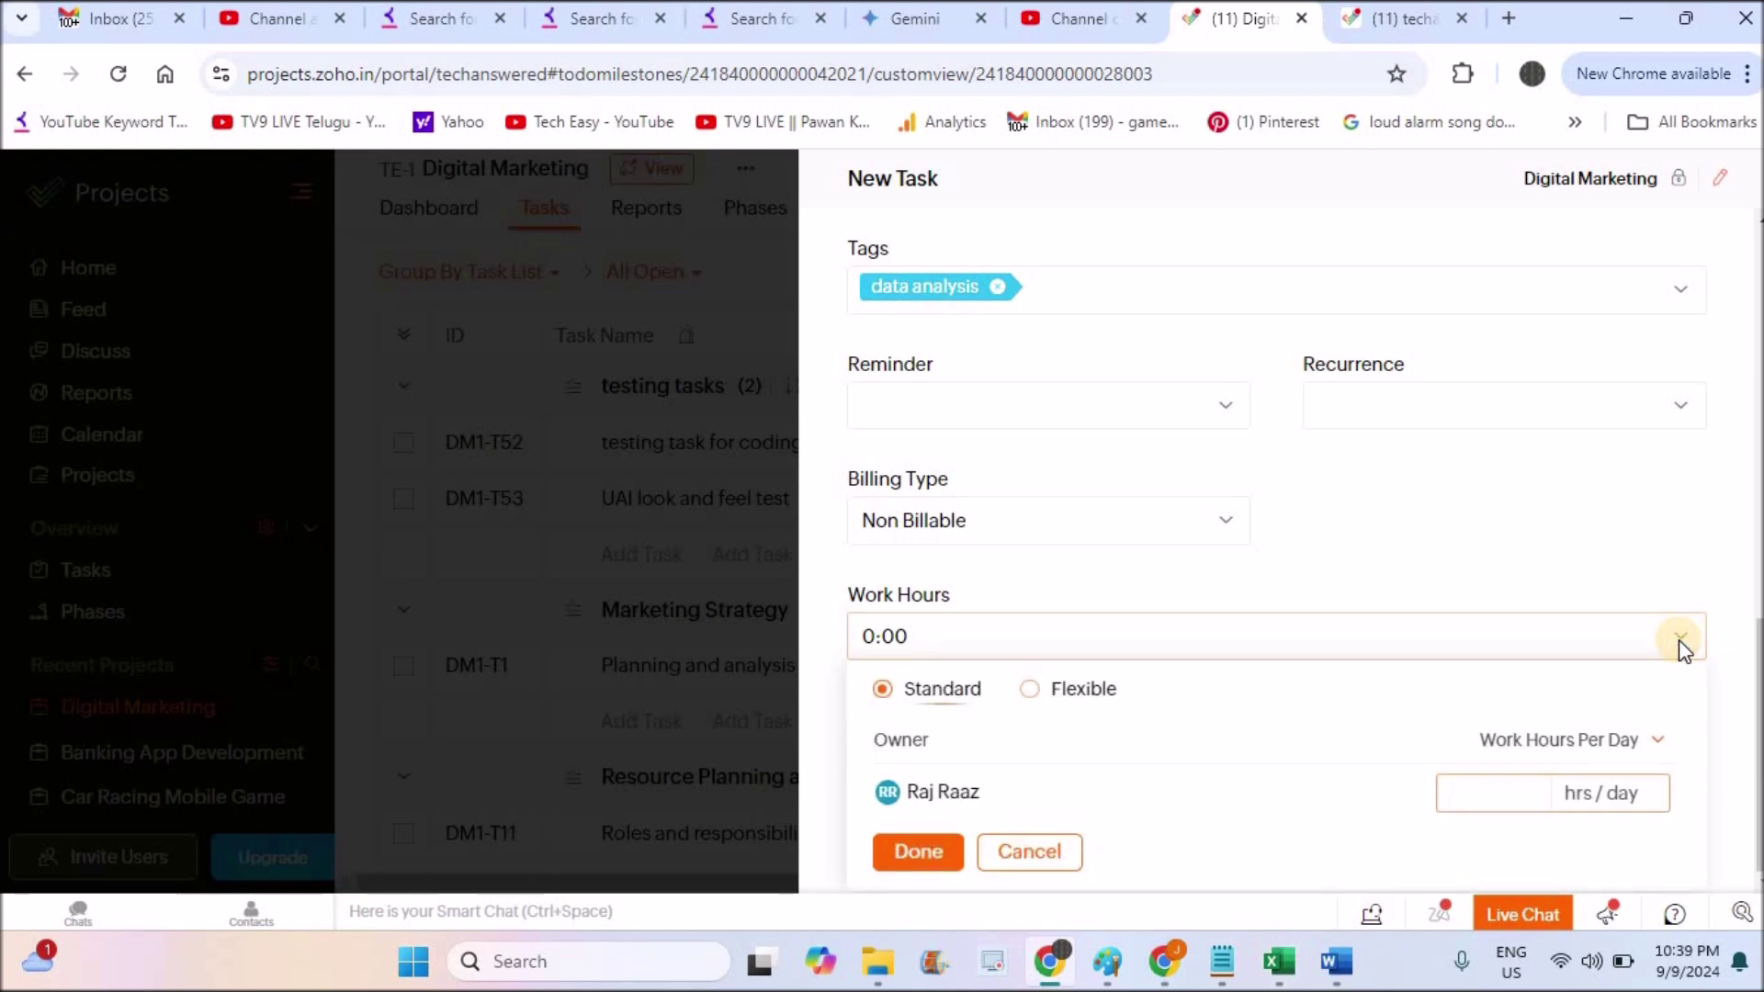
type("4")
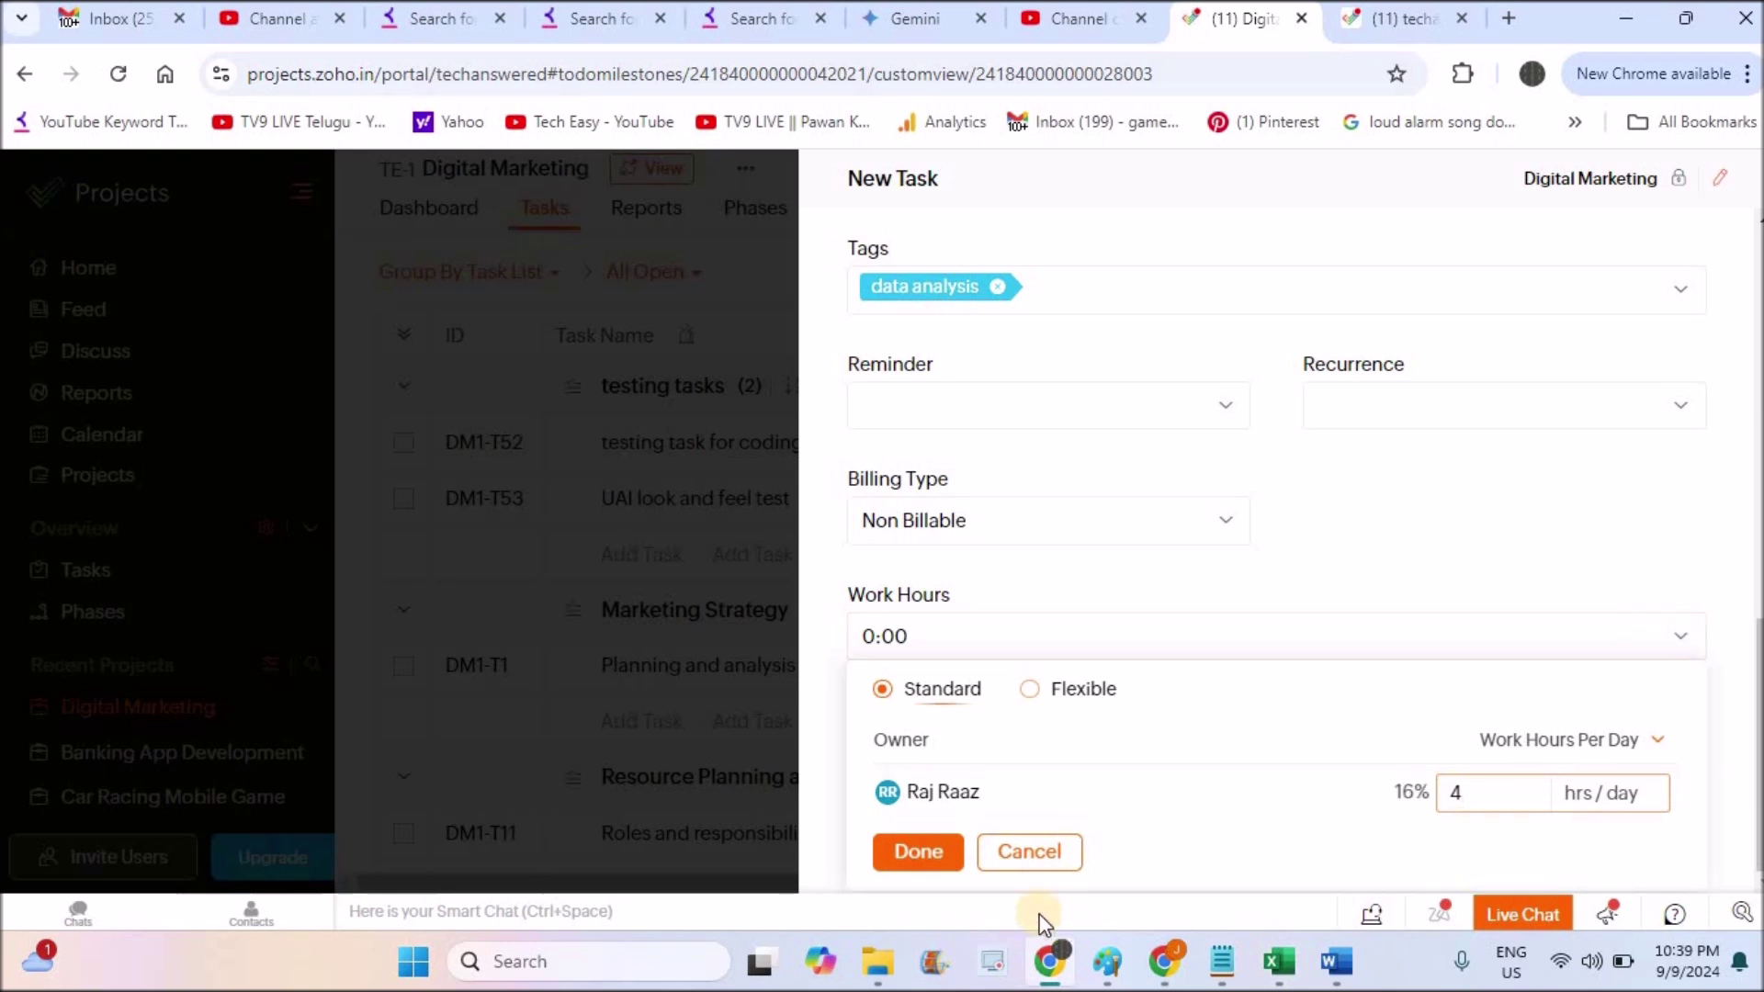
left_click(938, 856)
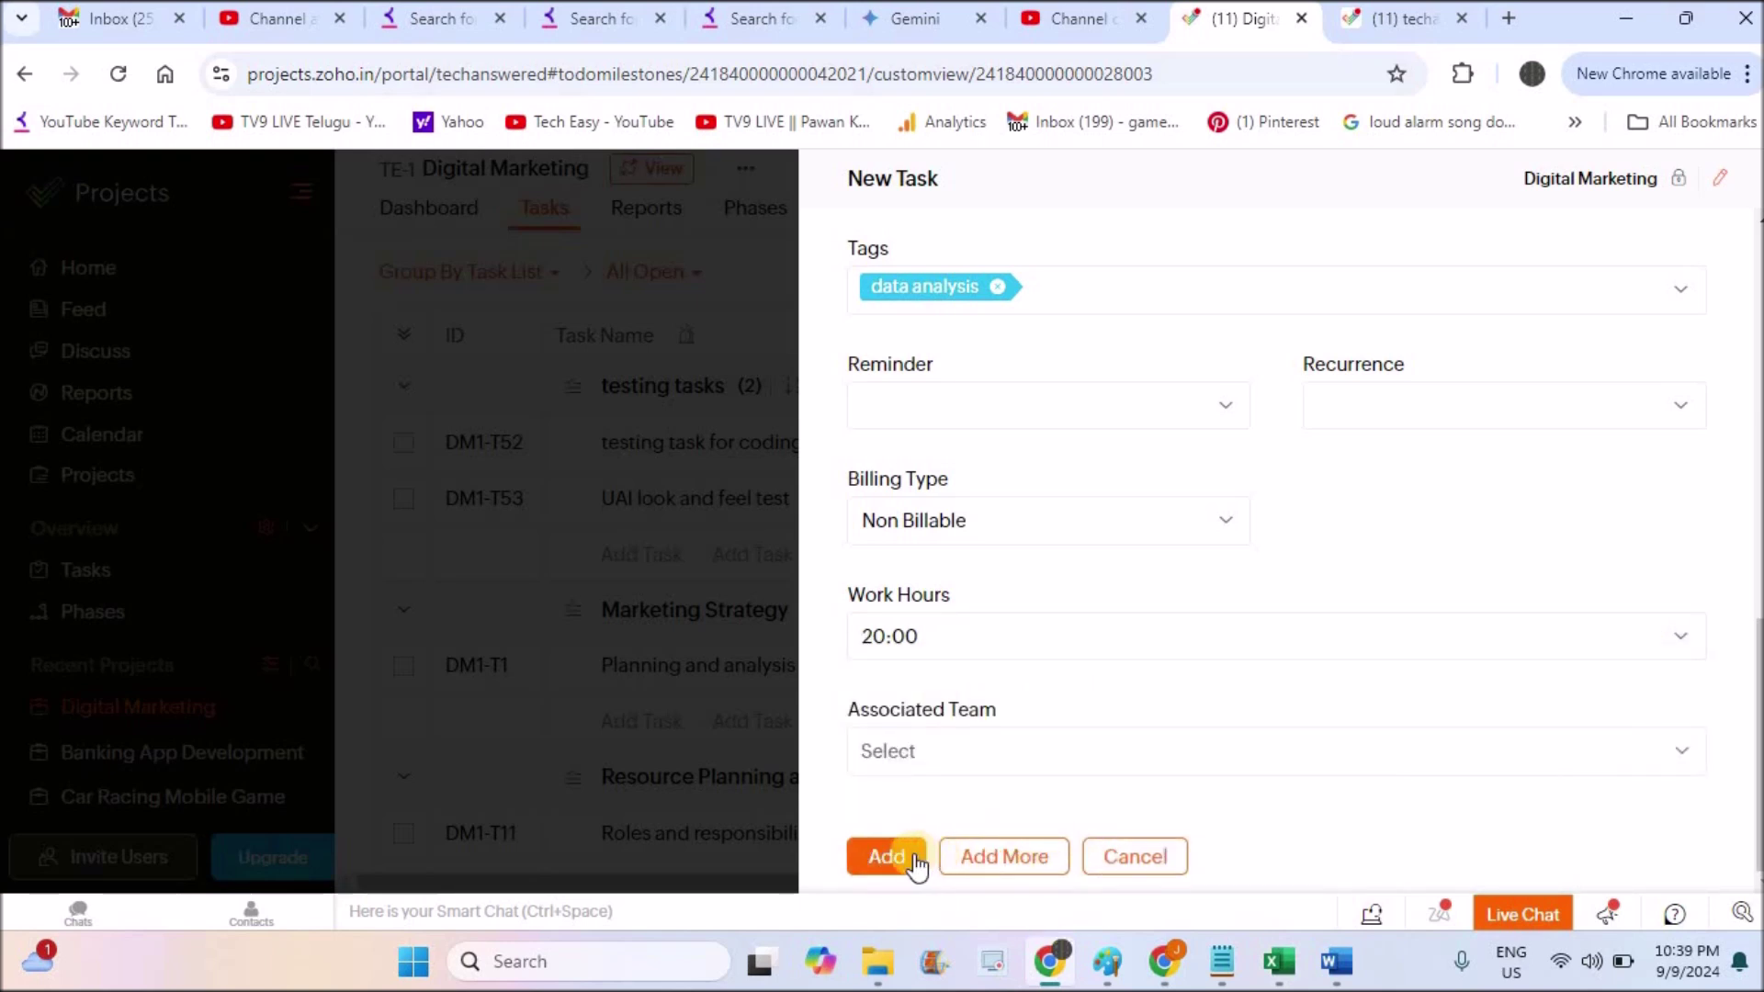
Check the empty associated-teams list, then save the new task.
left_click(1679, 759)
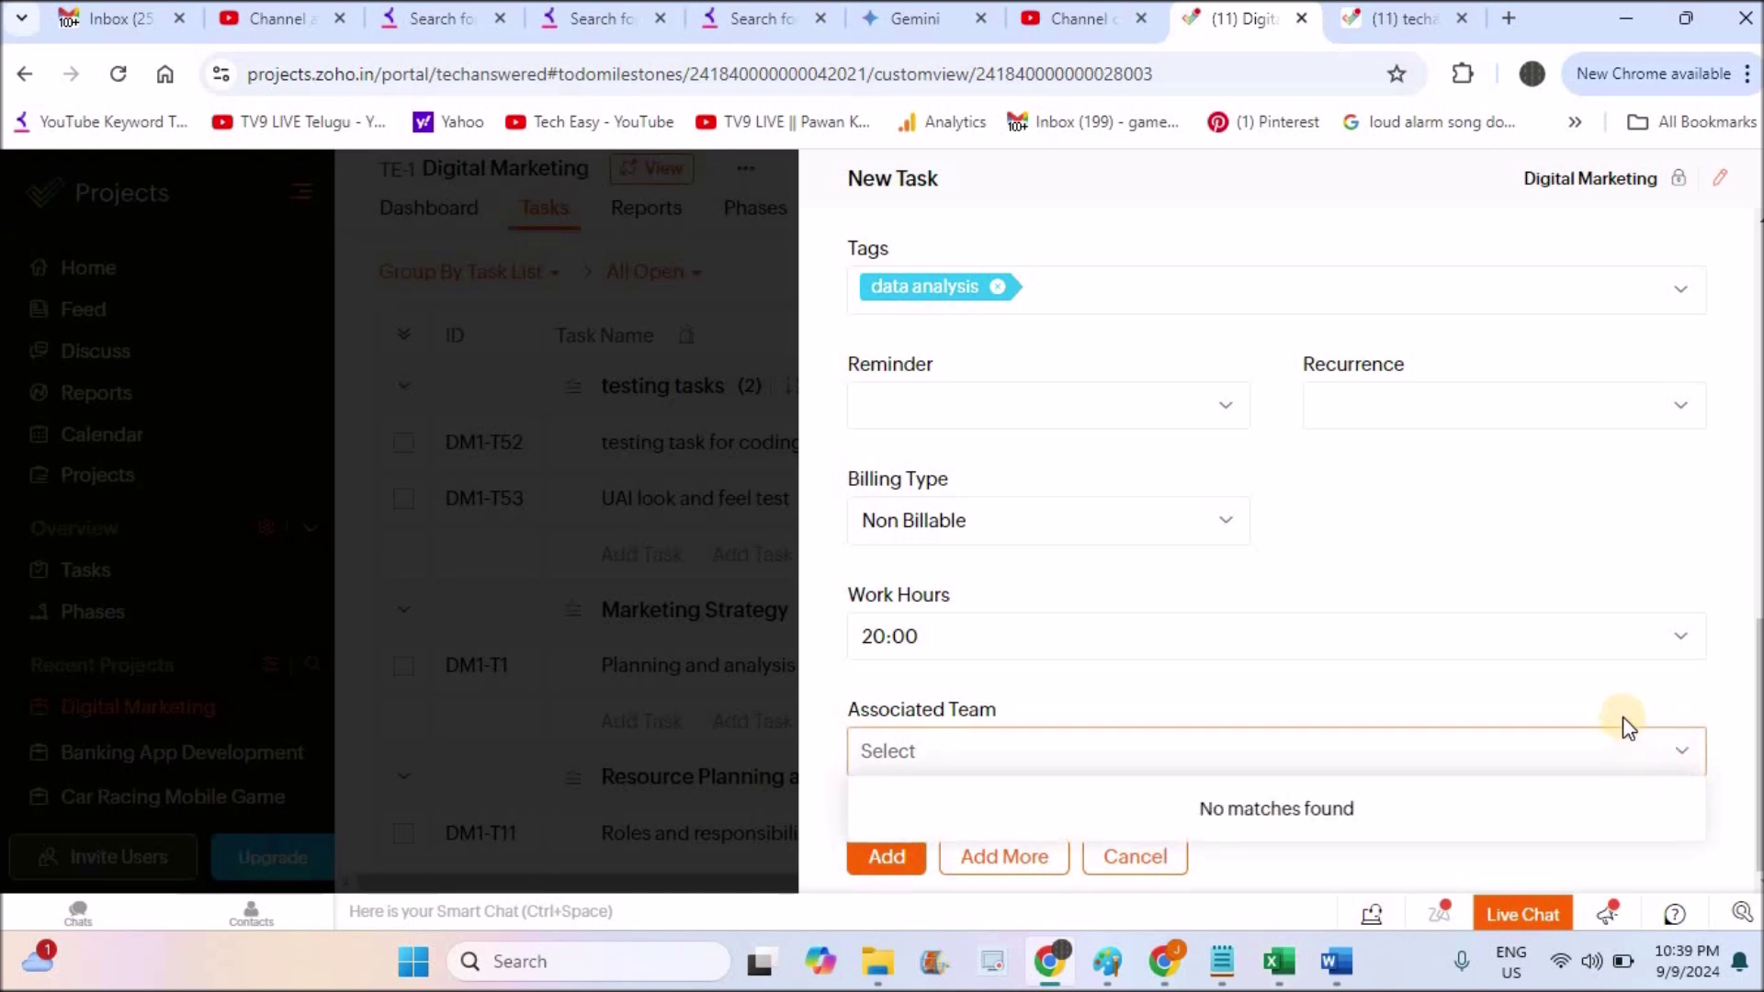
left_click(1645, 696)
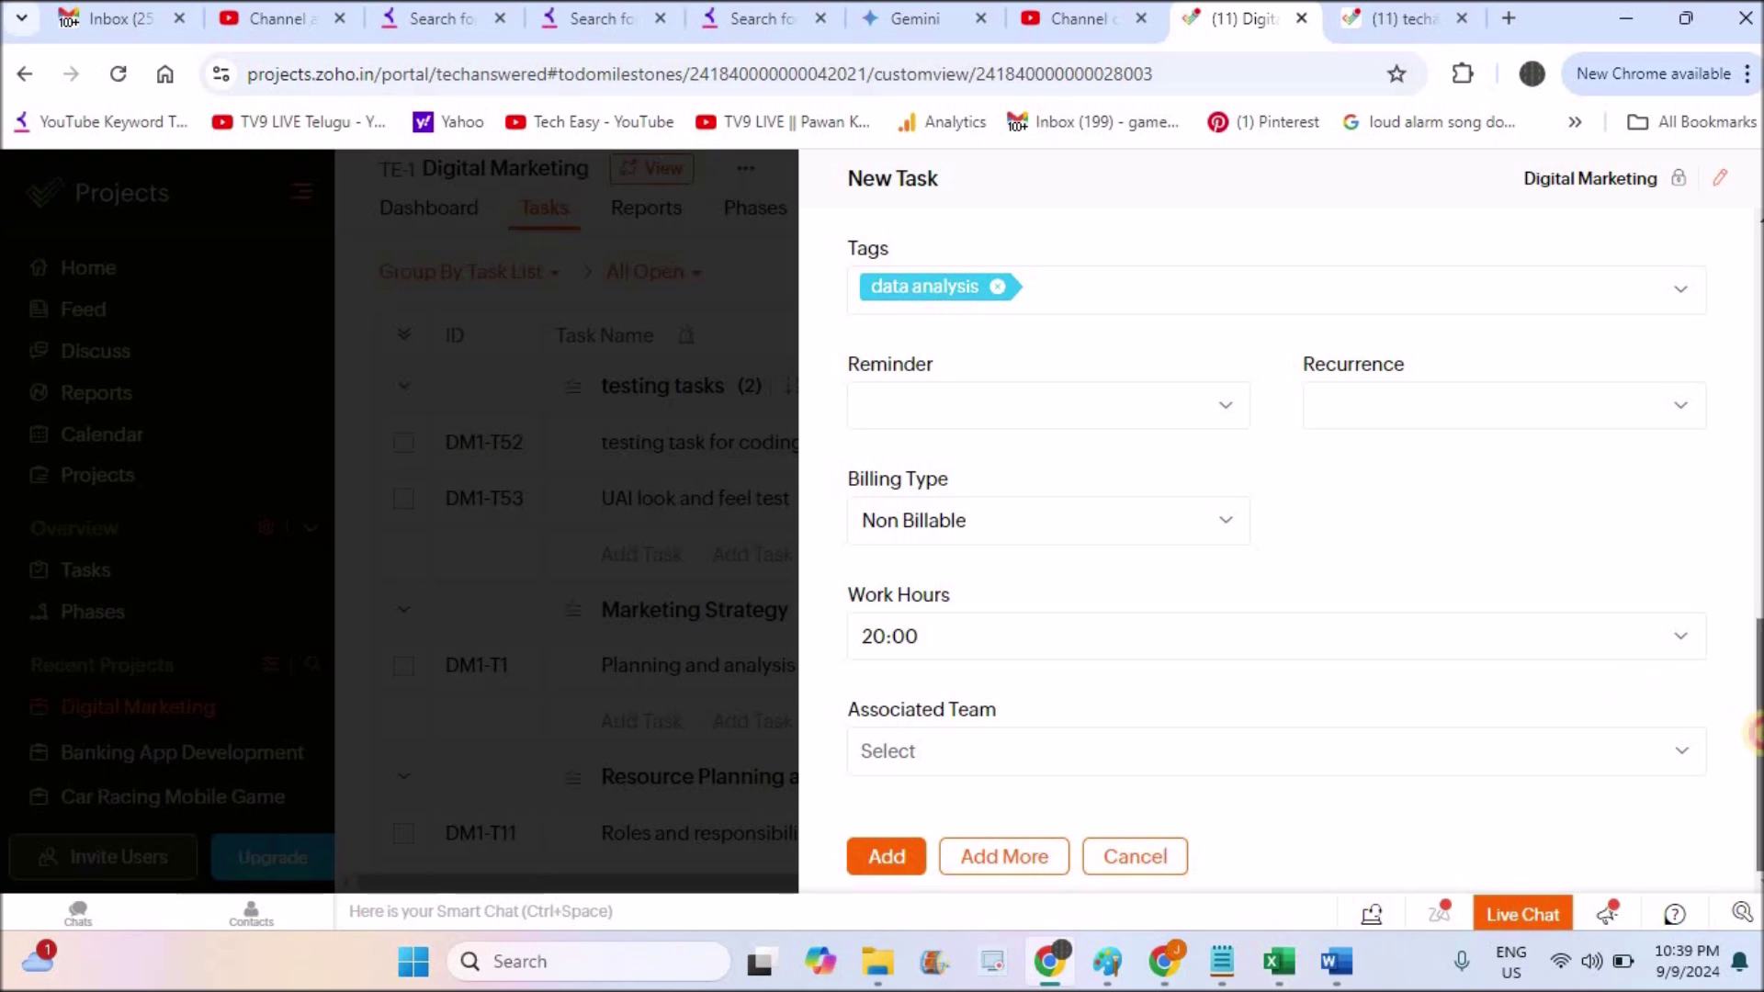
left_click(886, 856)
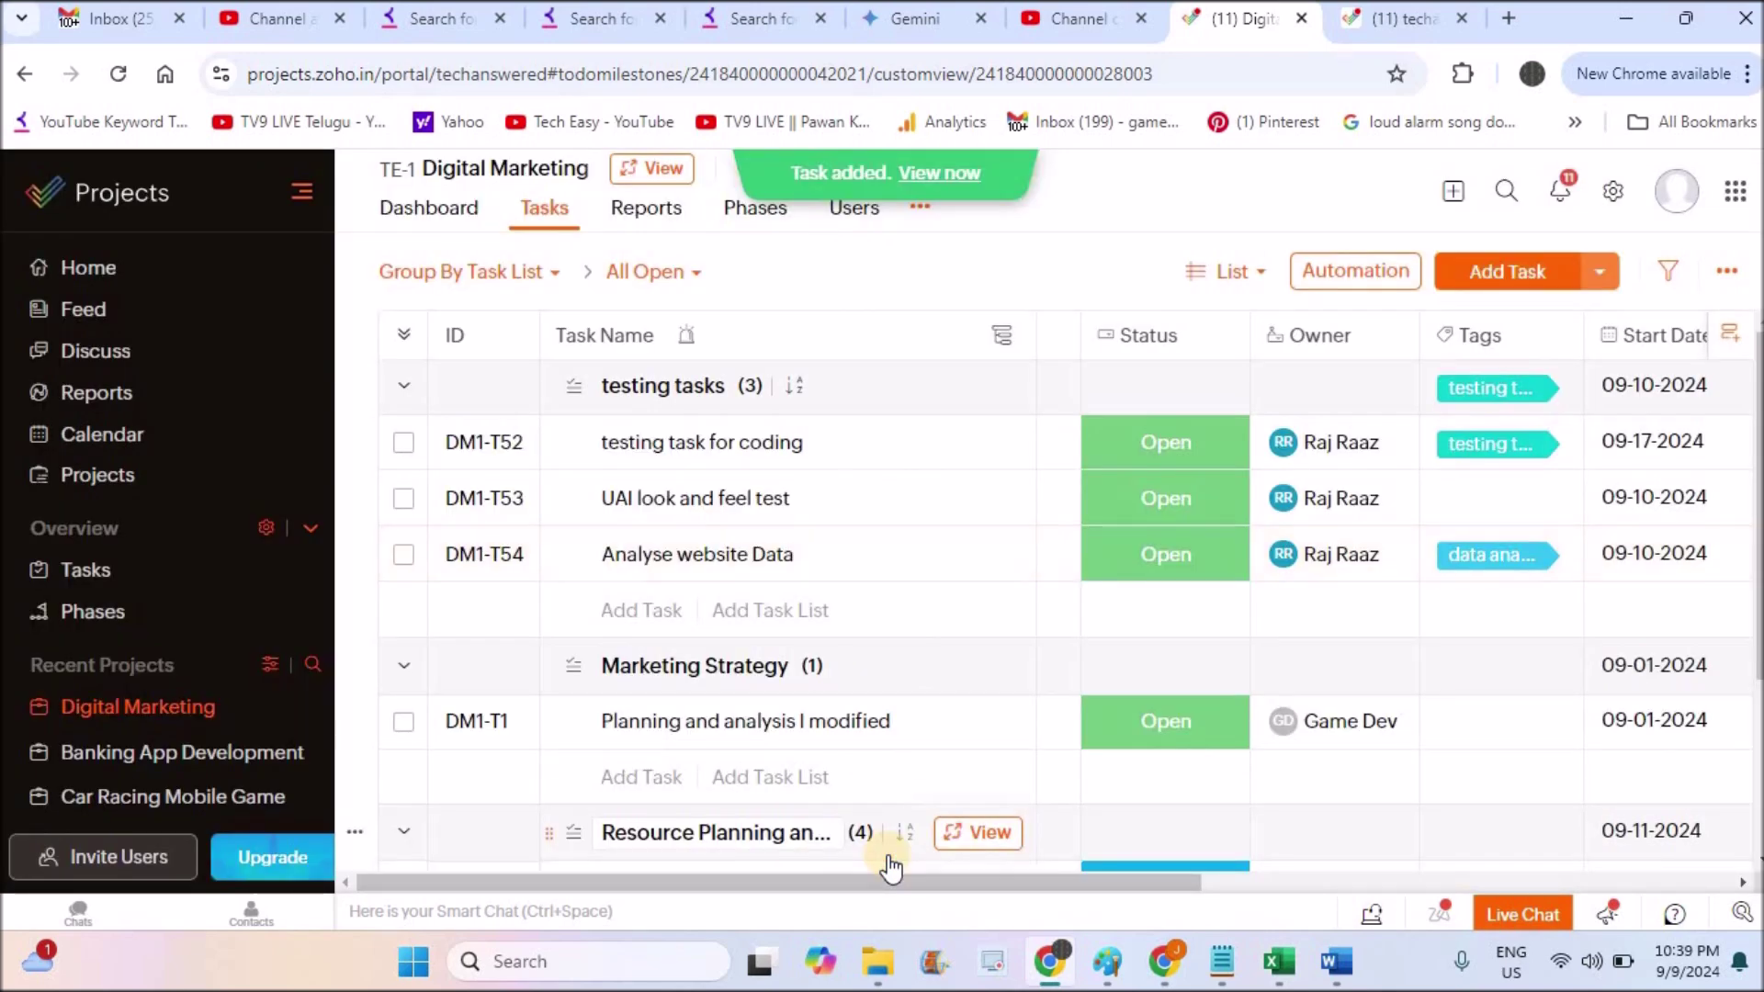
View the newly added task's details, then return to the task layout setup tab.
left_click(963, 180)
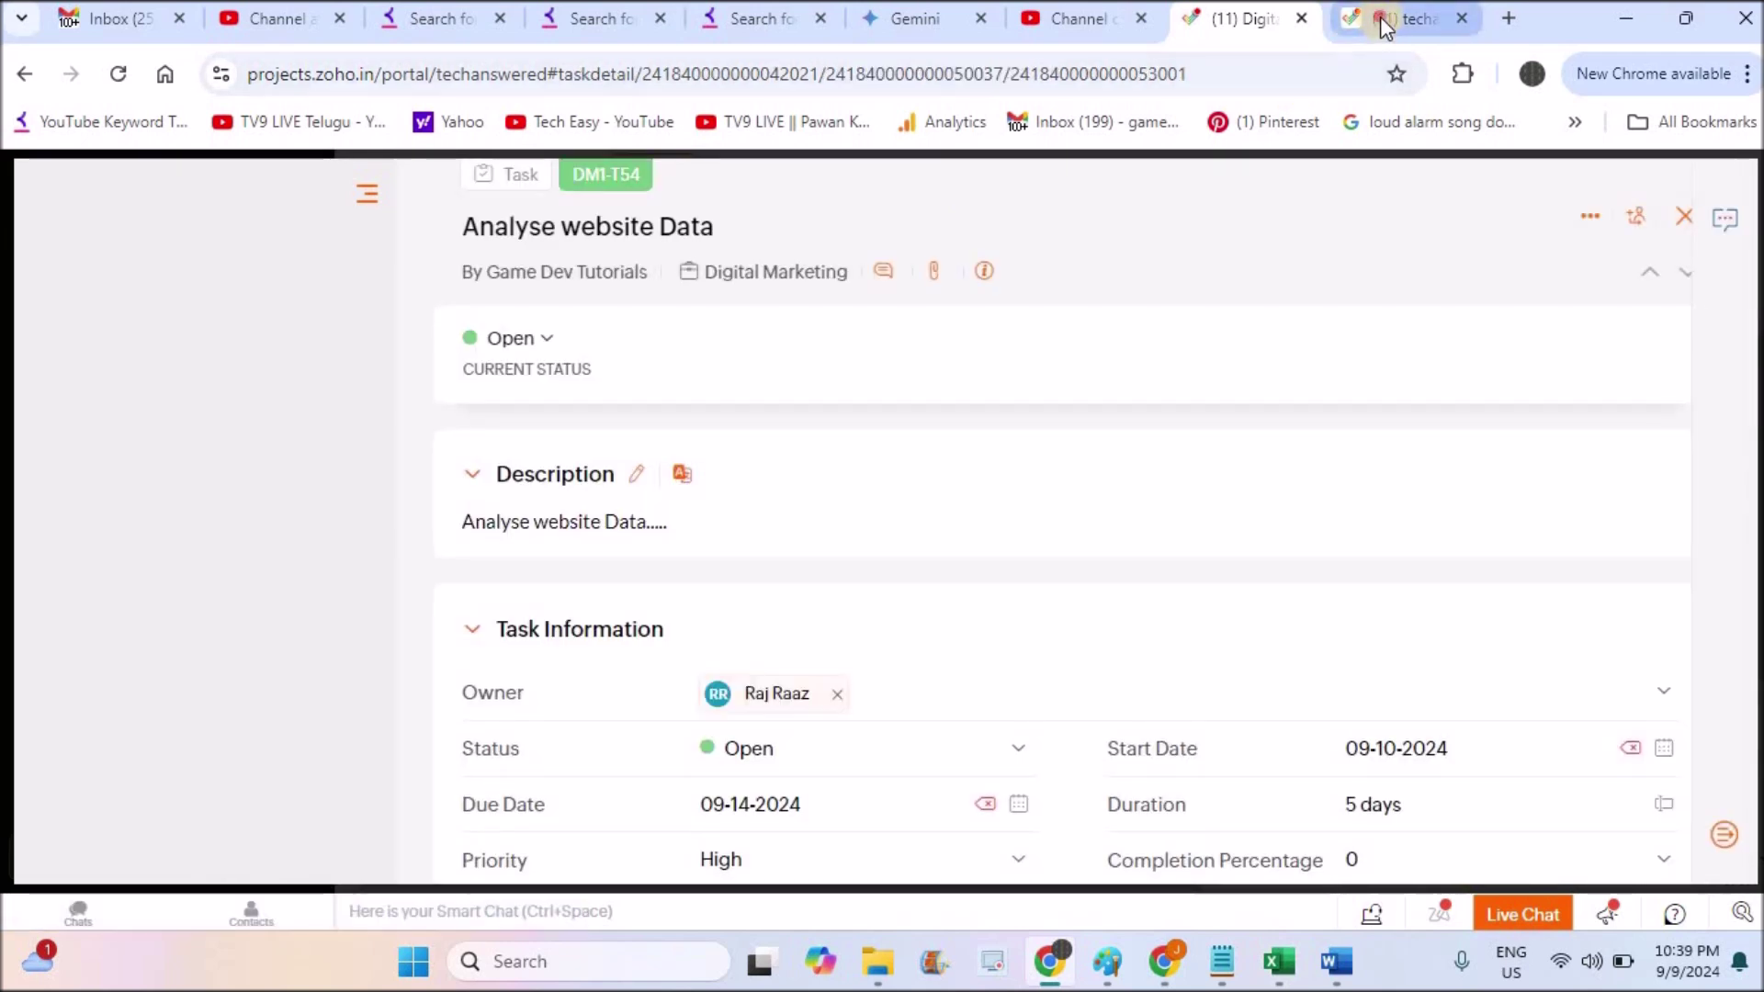
left_click(1380, 17)
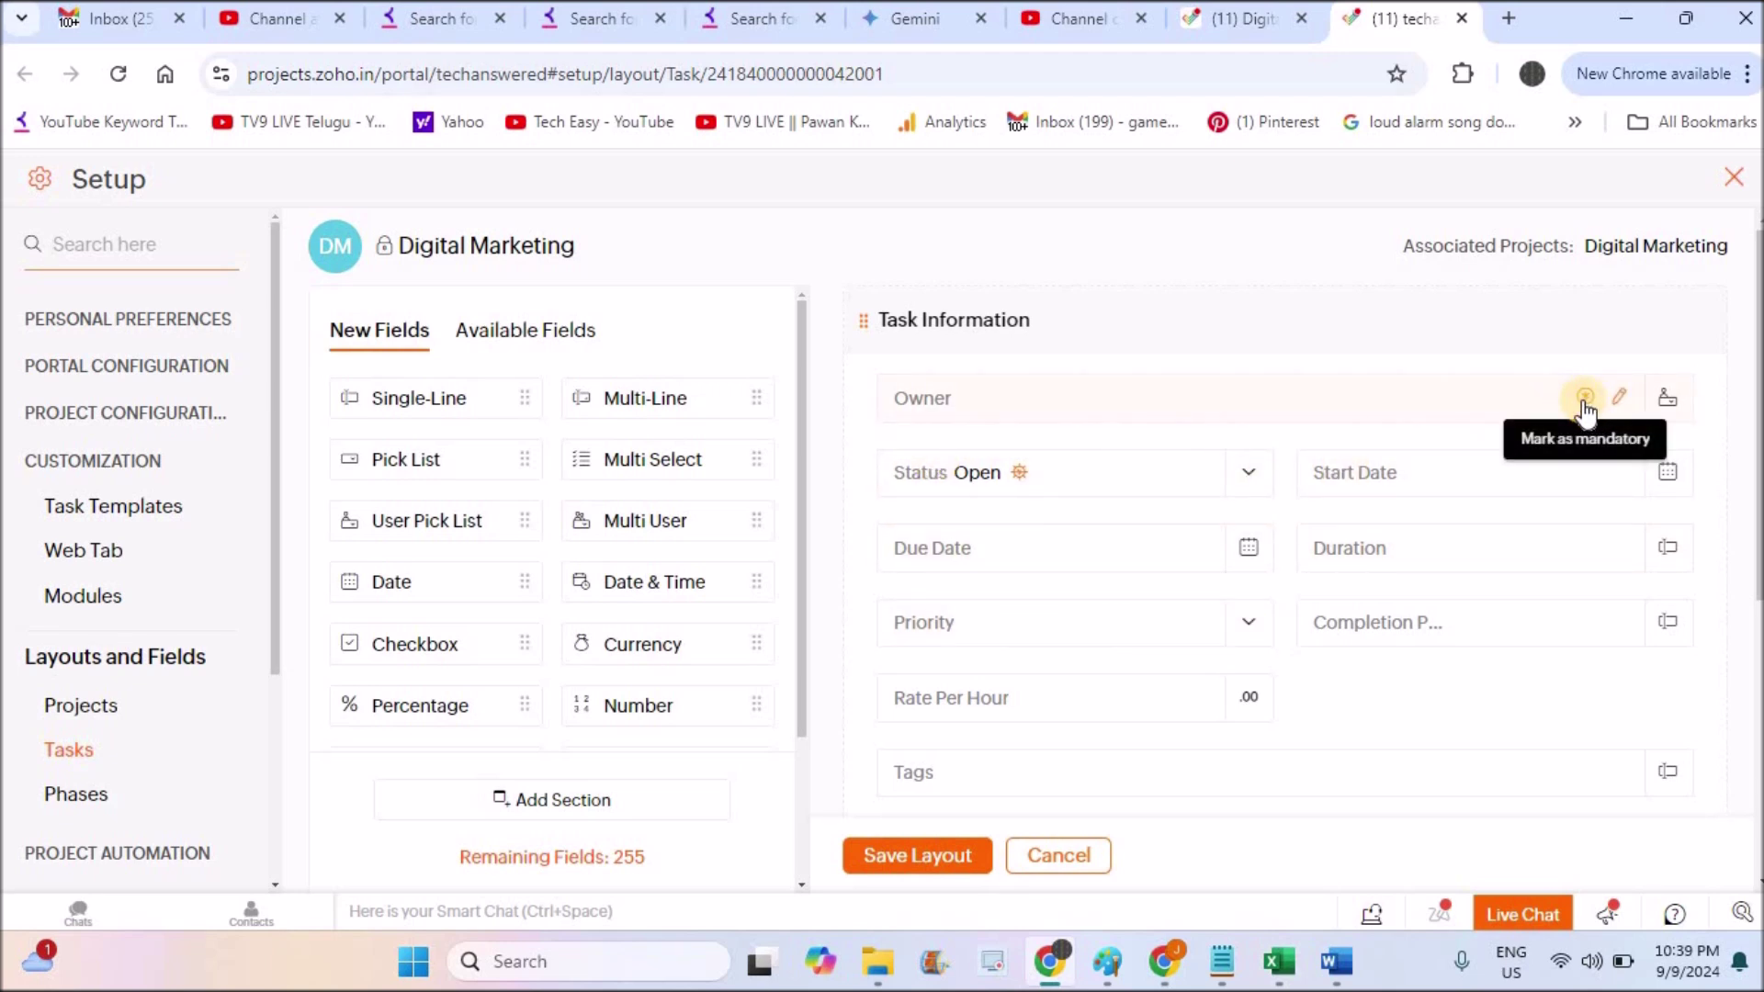
Make Owner mandatory, drag Status lower in the layout, and begin removing Priority.
left_click(1586, 401)
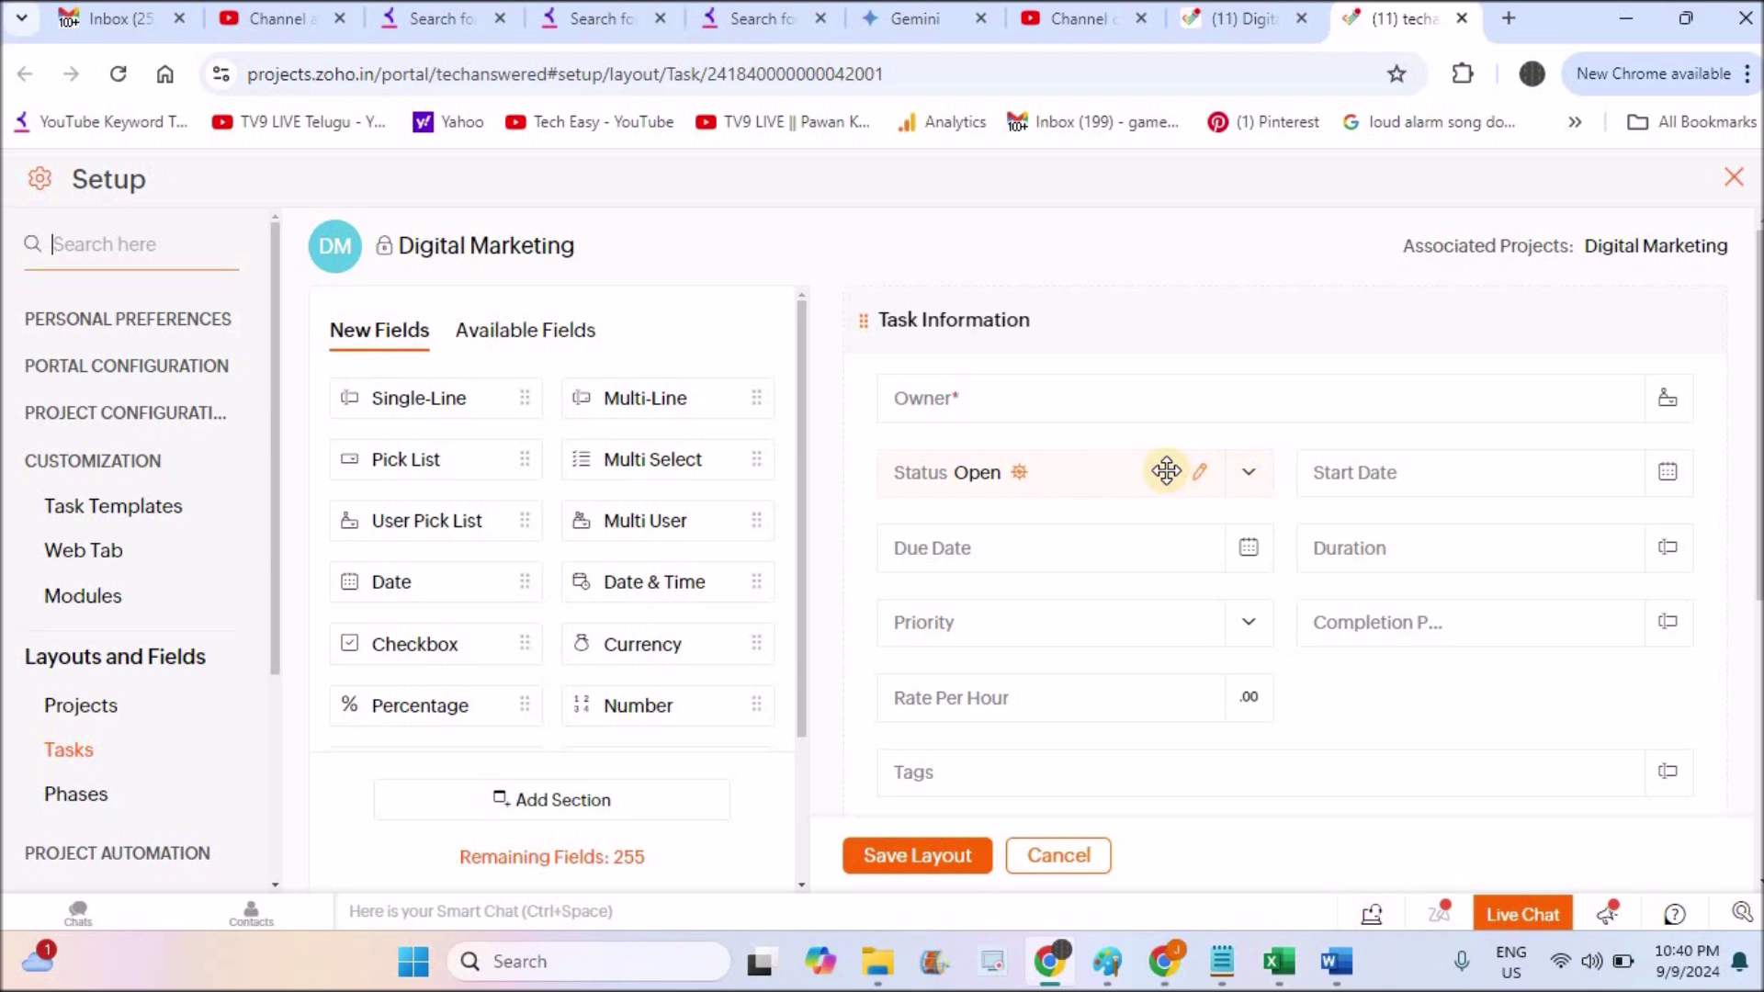
left_click_drag(1305, 552, 1424, 616)
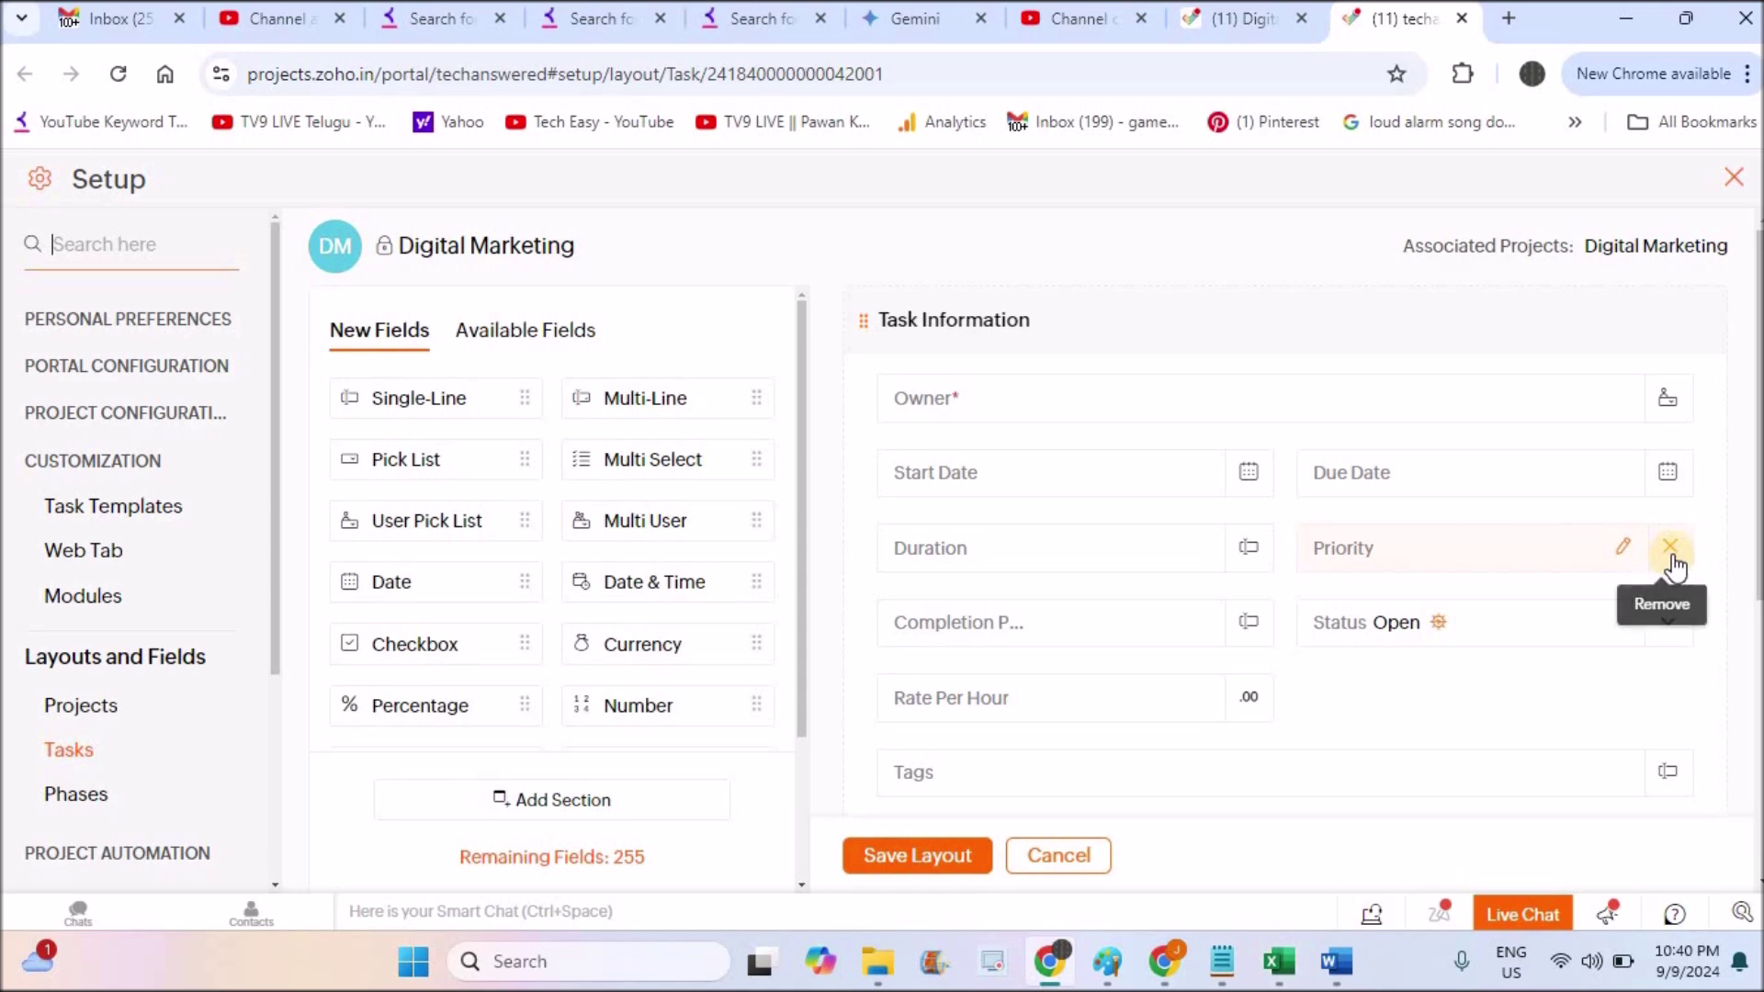
left_click(1672, 563)
Dissociate Priority, Reminder, Billing Type and Recurrence, make Start/Due Dates mandatory, and save the layout.
left_click(1670, 551)
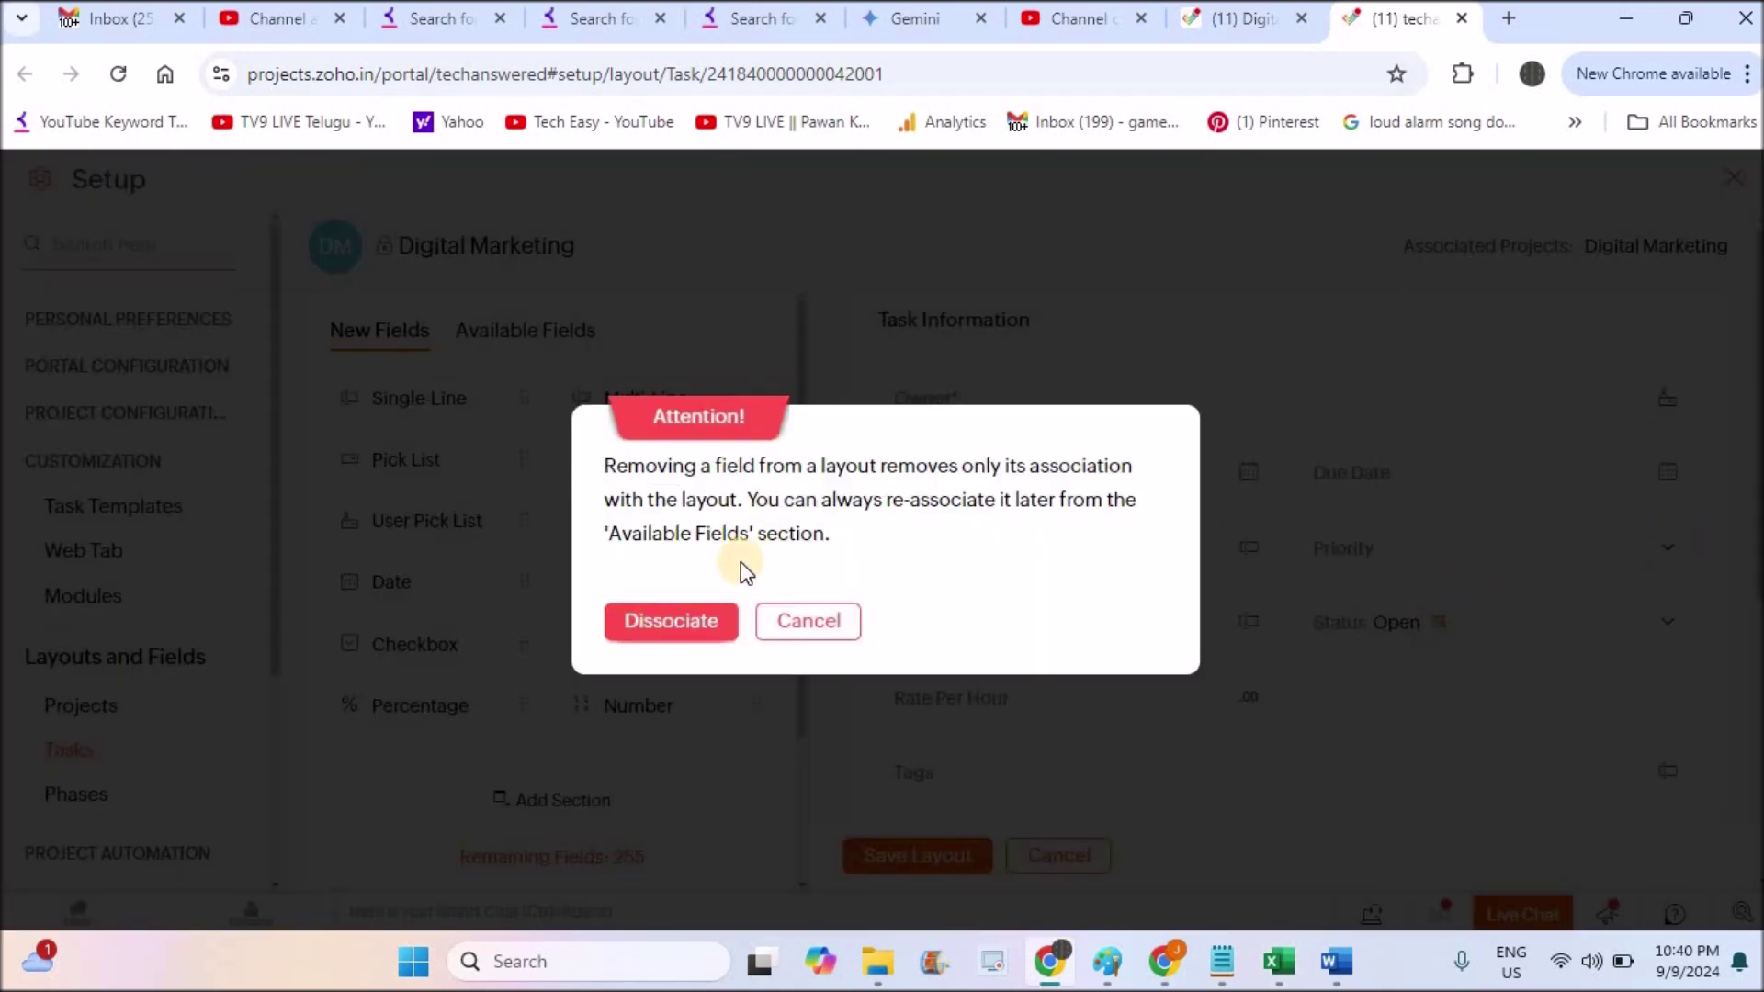
left_click(704, 616)
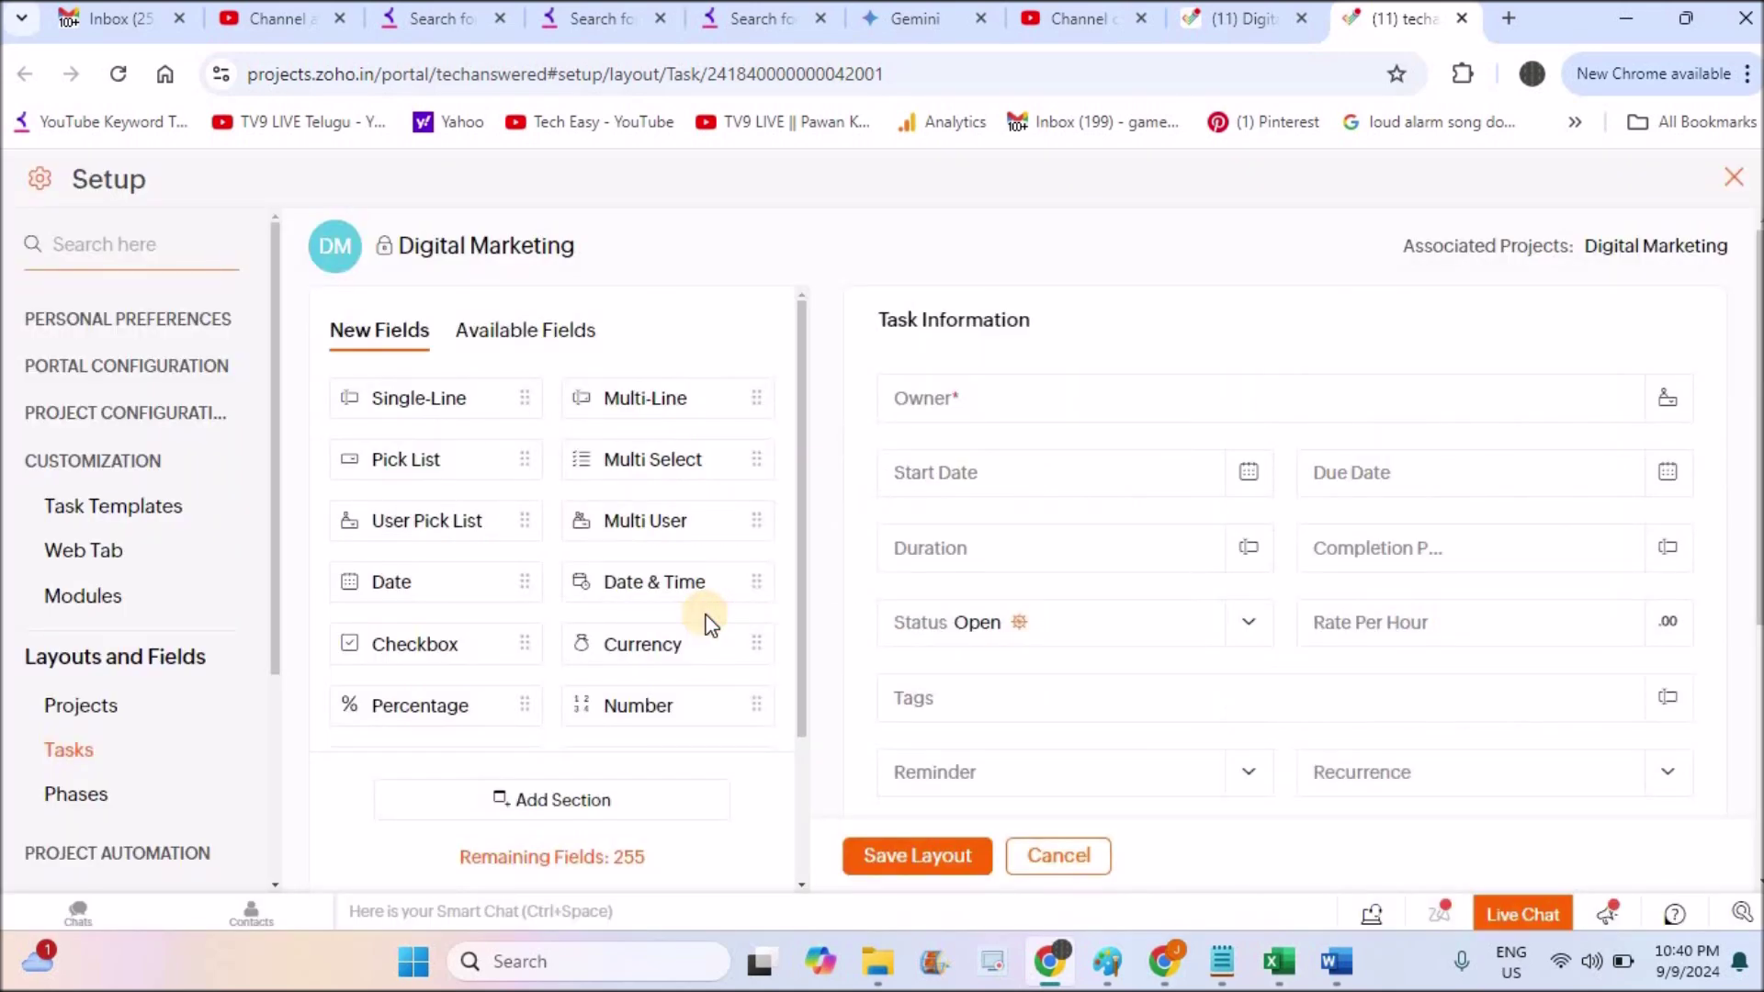
left_click(1249, 778)
left_click(667, 625)
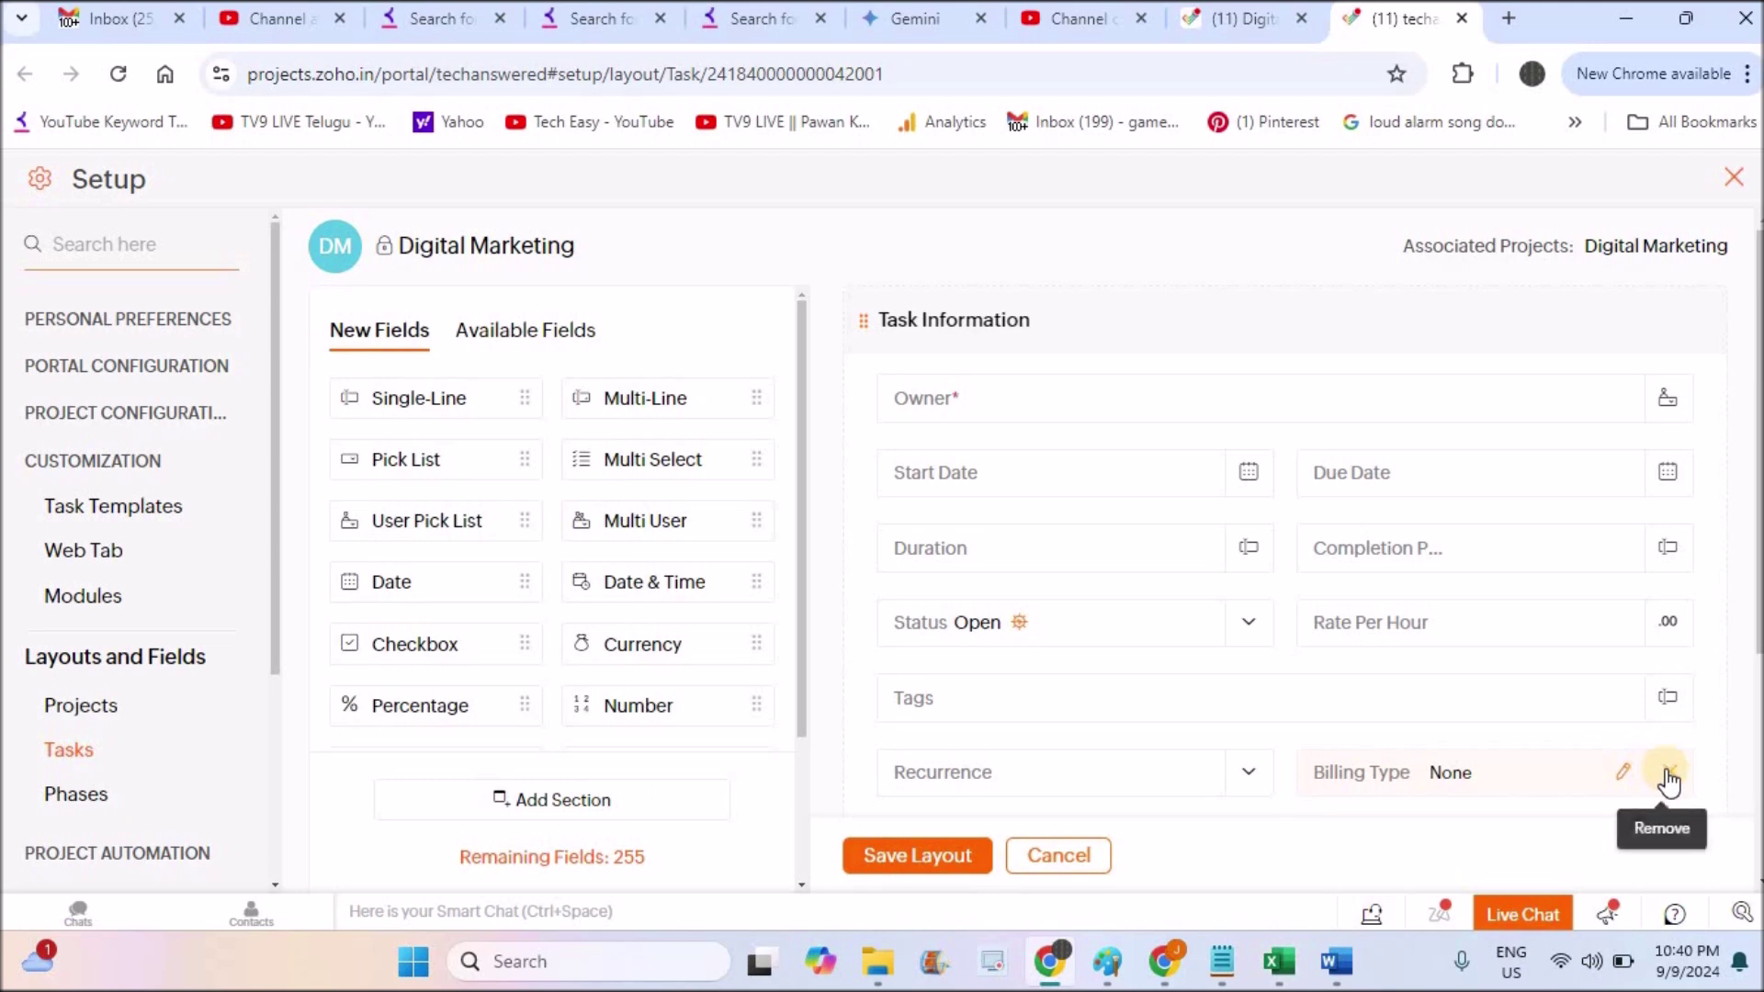
left_click(1670, 780)
left_click(662, 606)
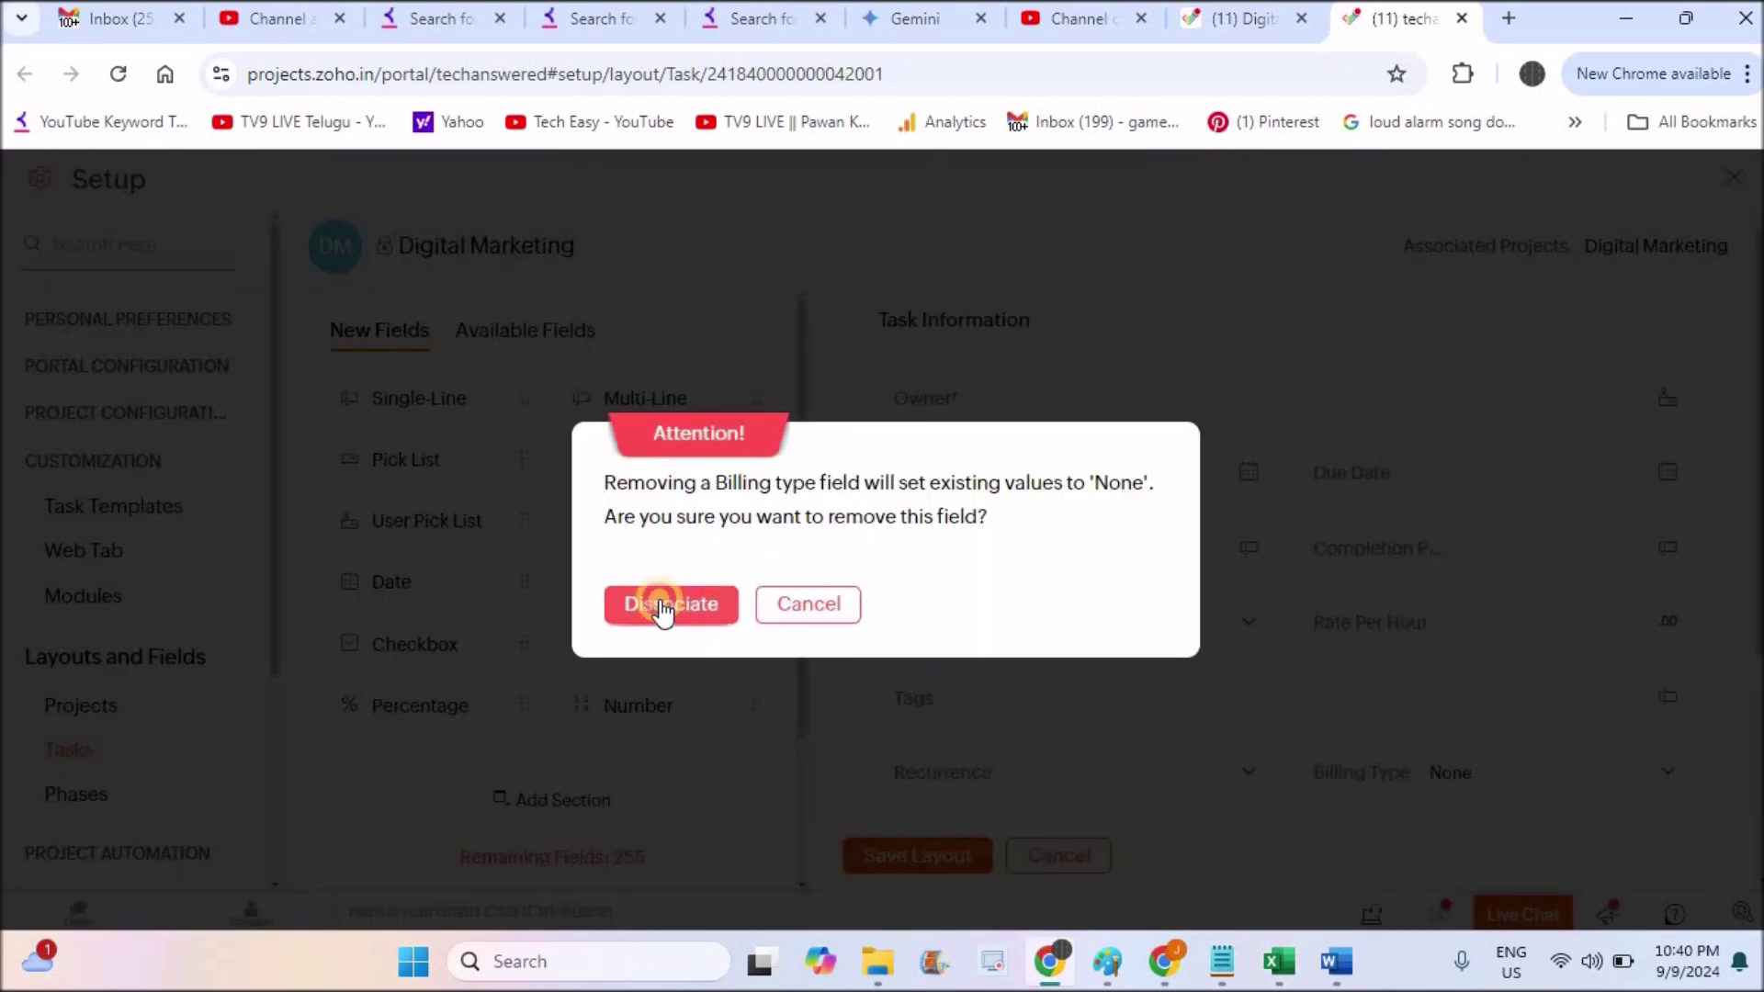
left_click(1250, 776)
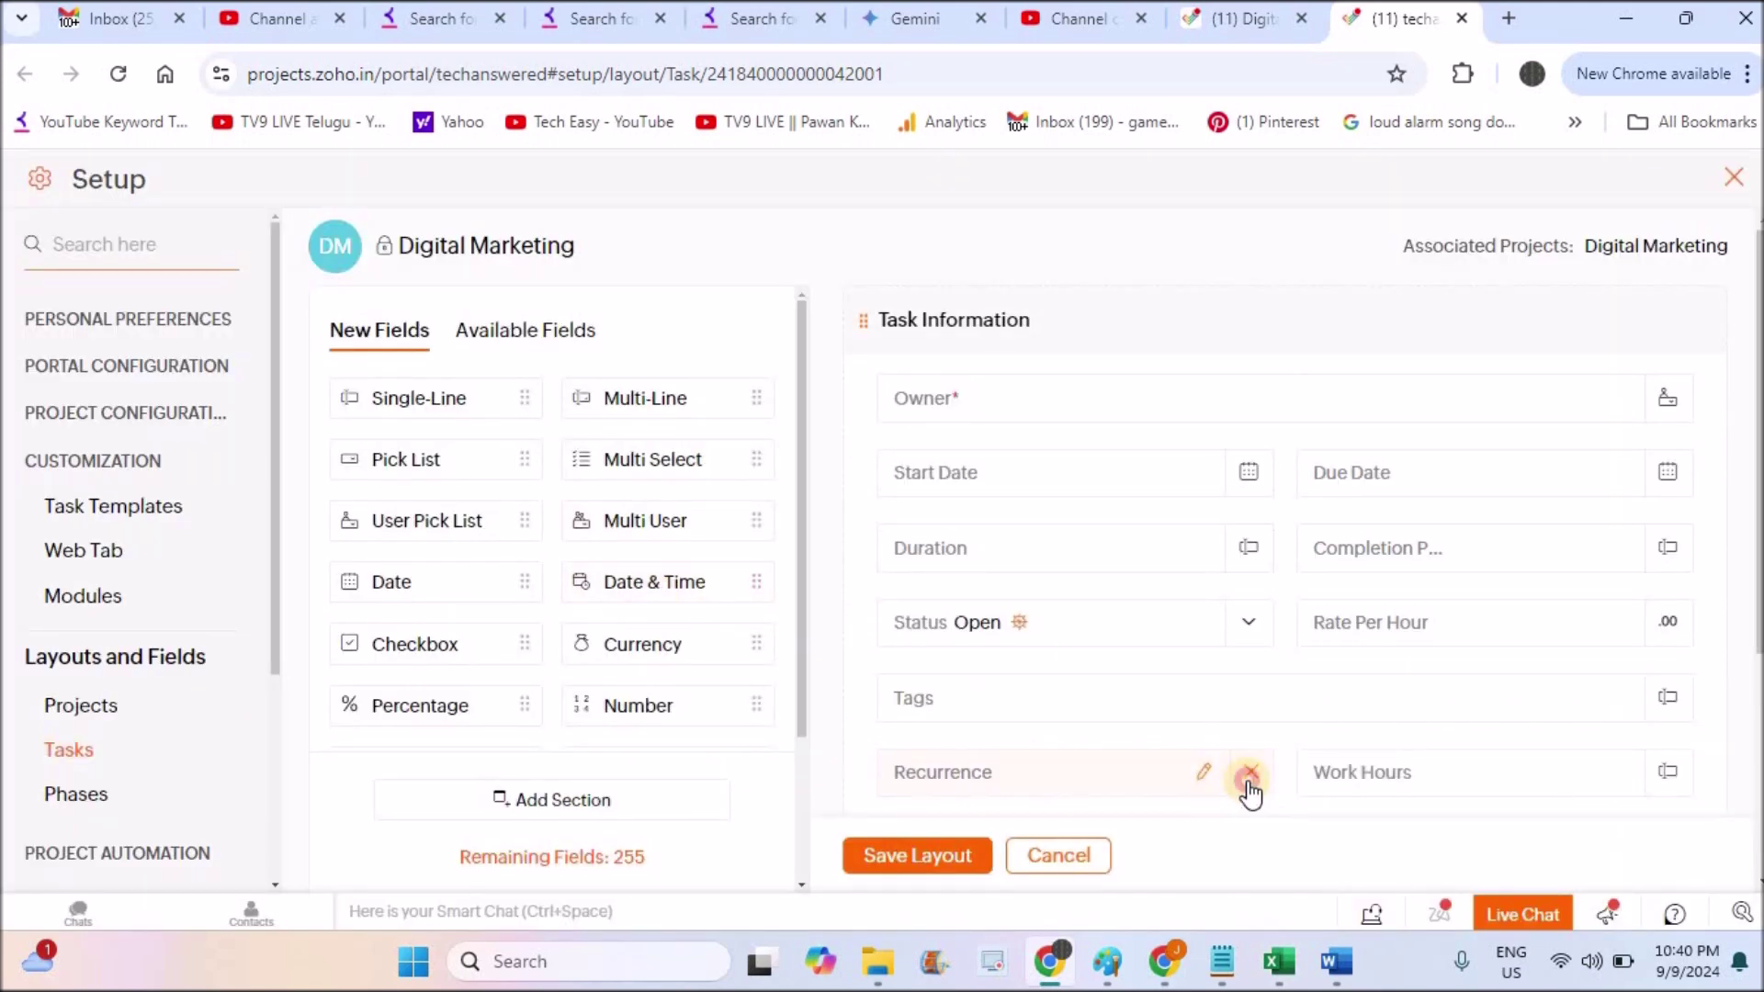
left_click(685, 628)
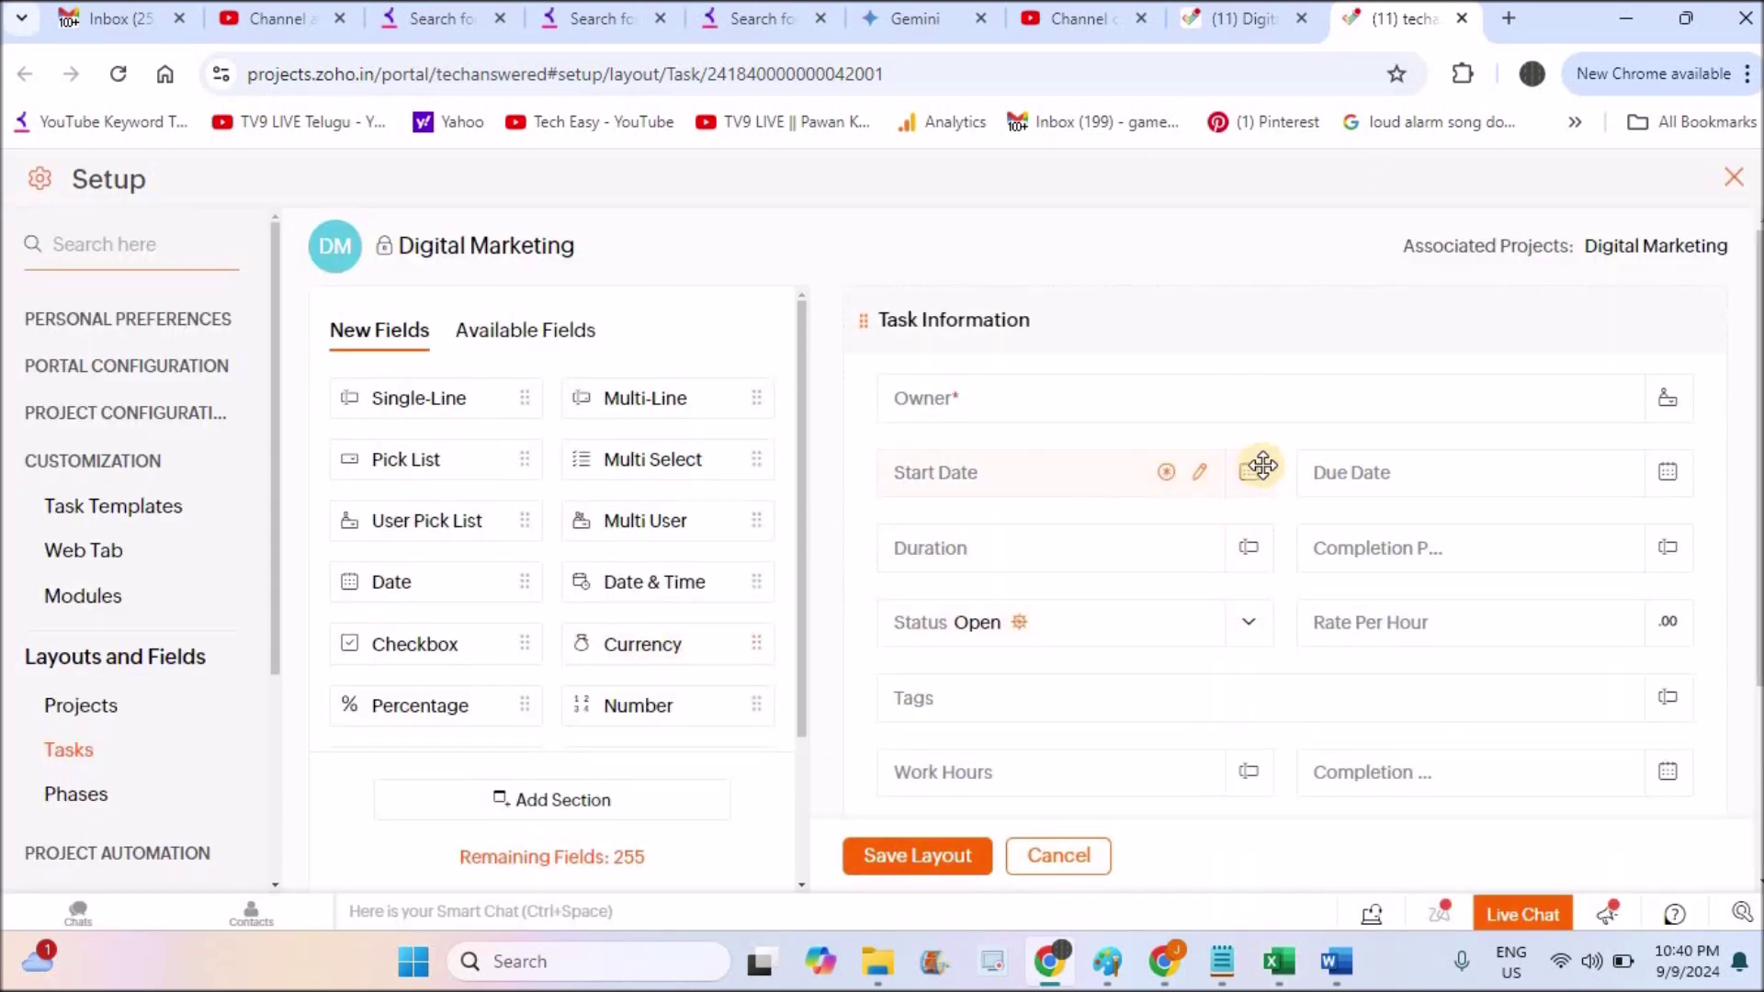
left_click(1165, 472)
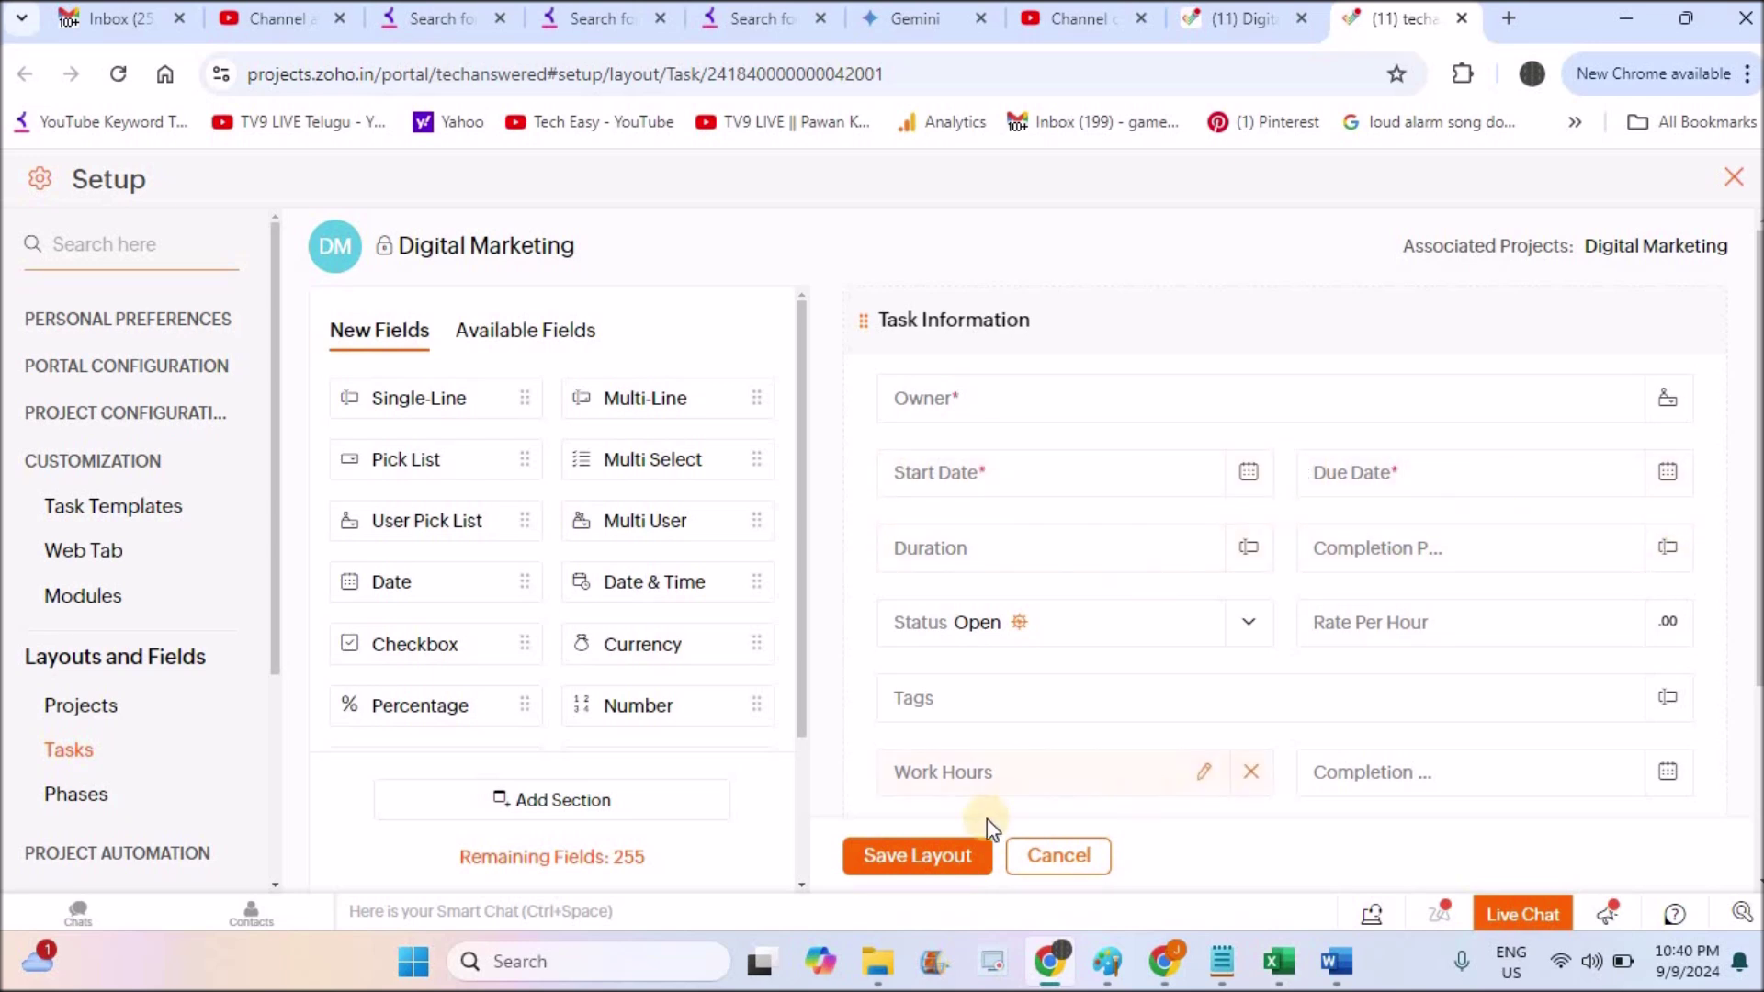
left_click(947, 856)
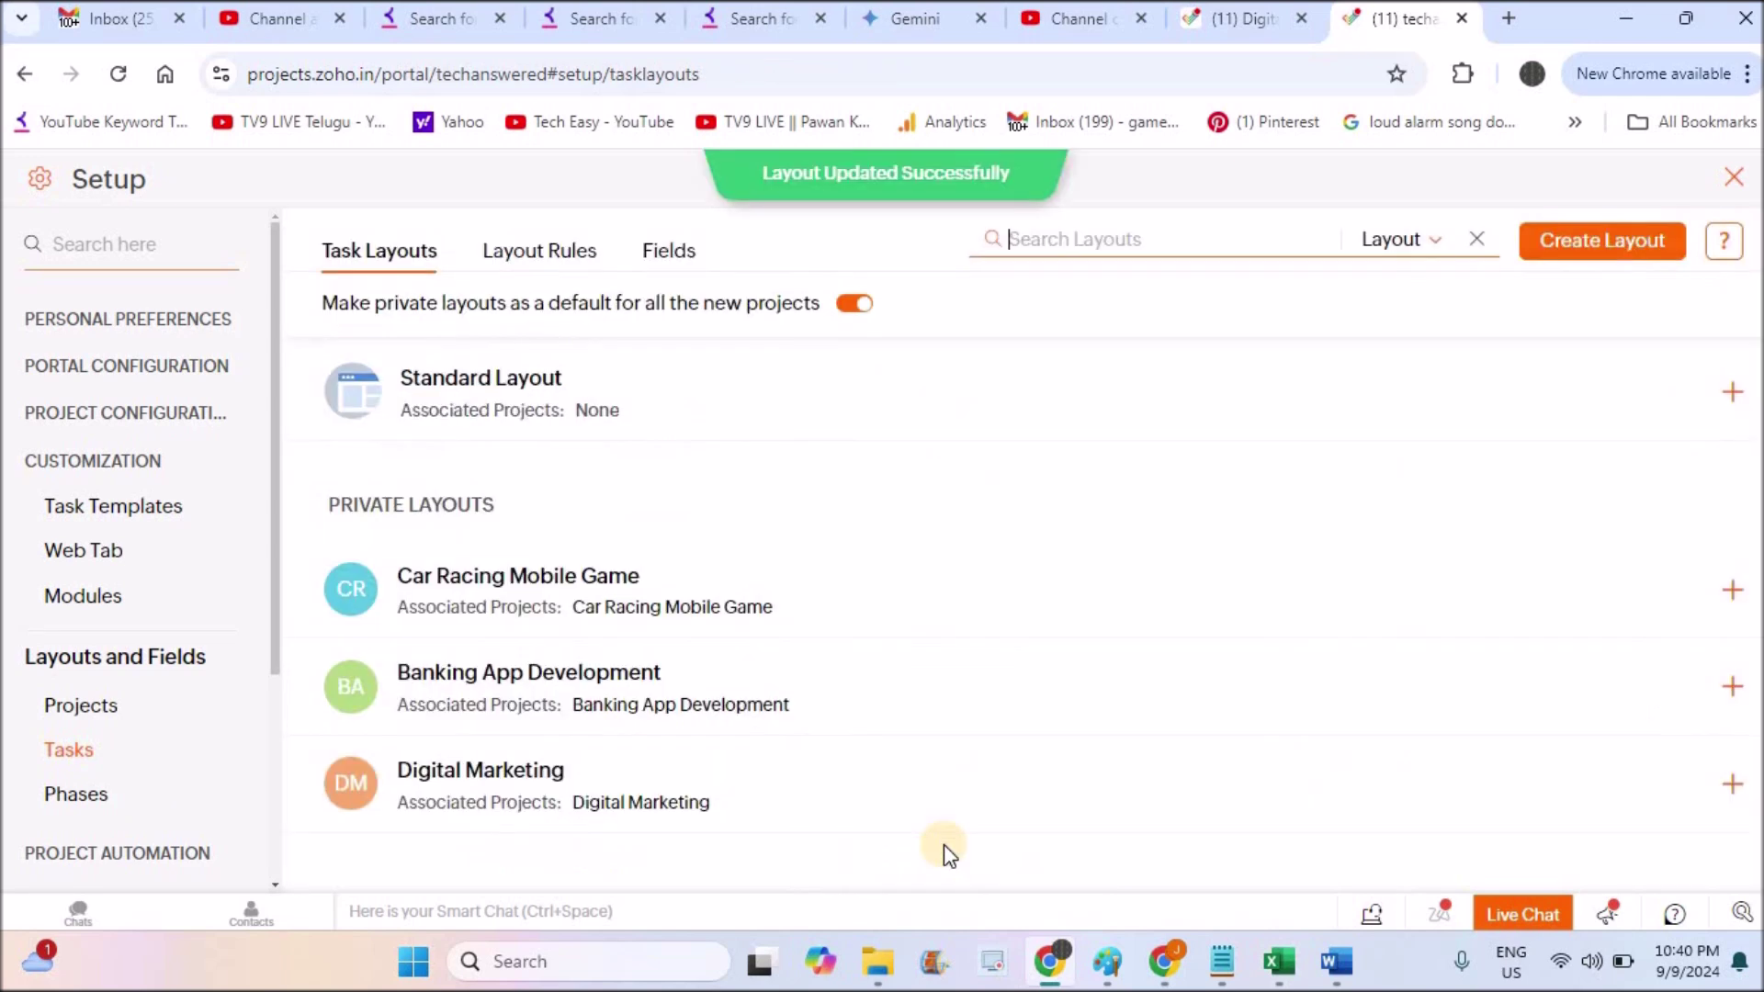
Exit Setup, preview the updated New Task form in Digital Marketing, then cancel it unsaved.
left_click(1734, 178)
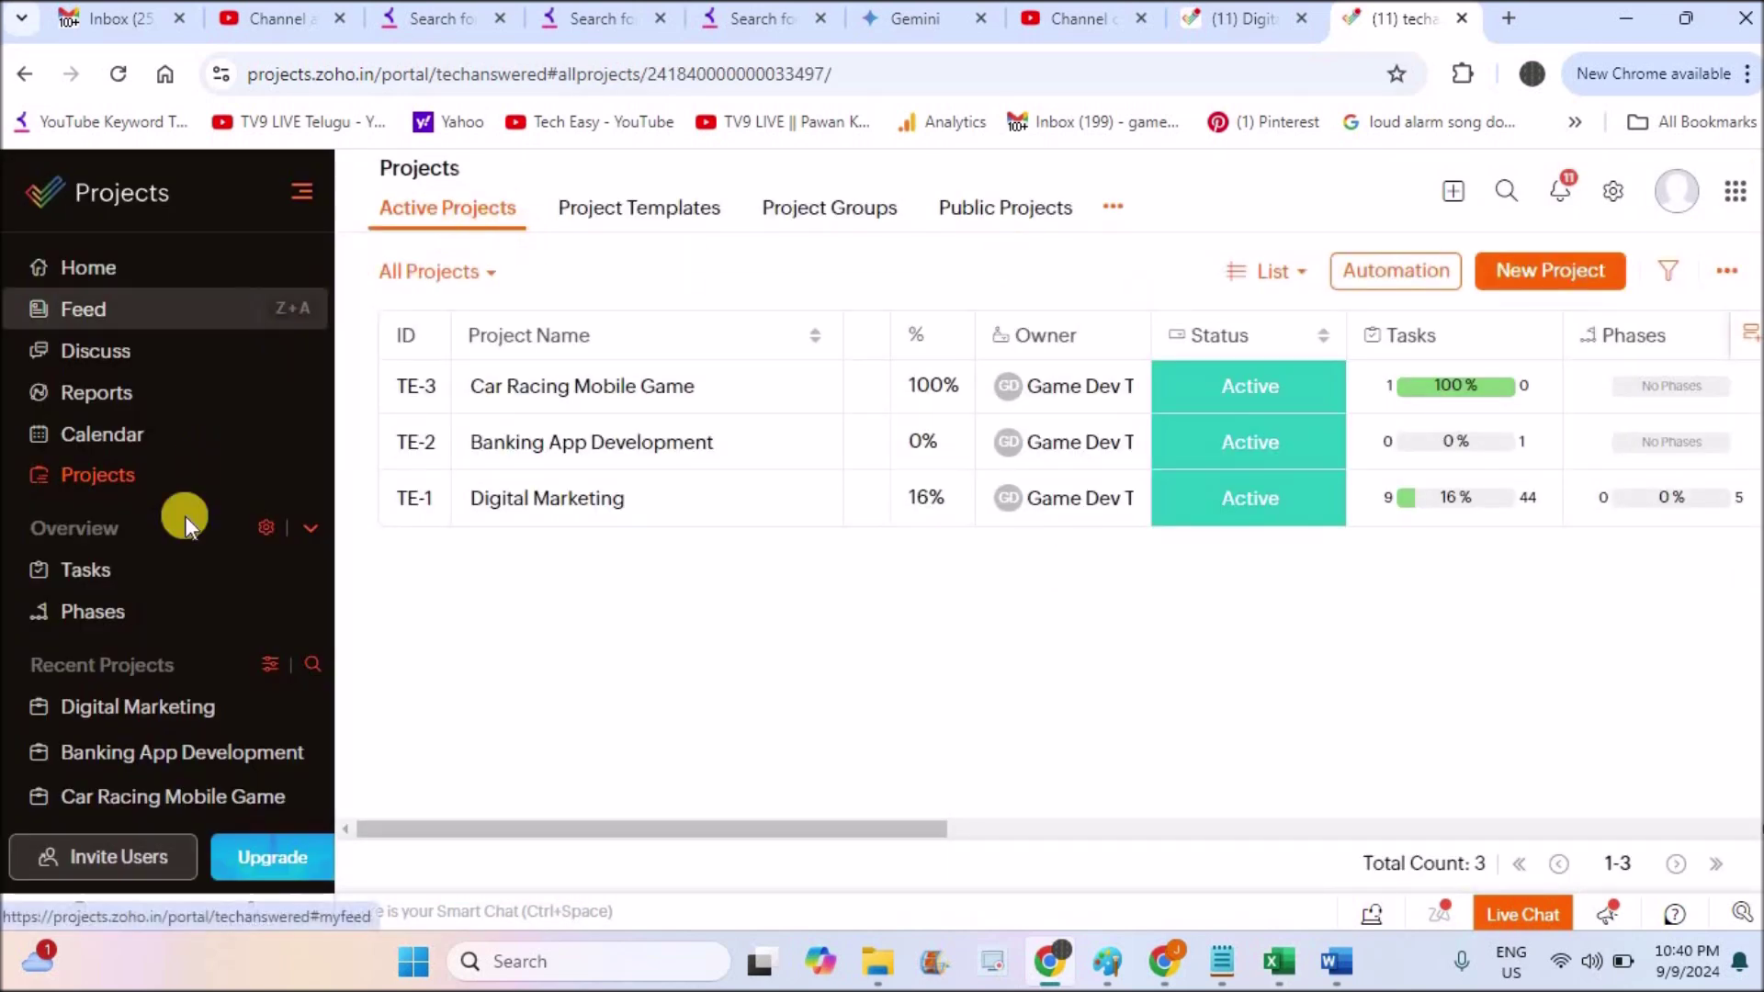
left_click(181, 707)
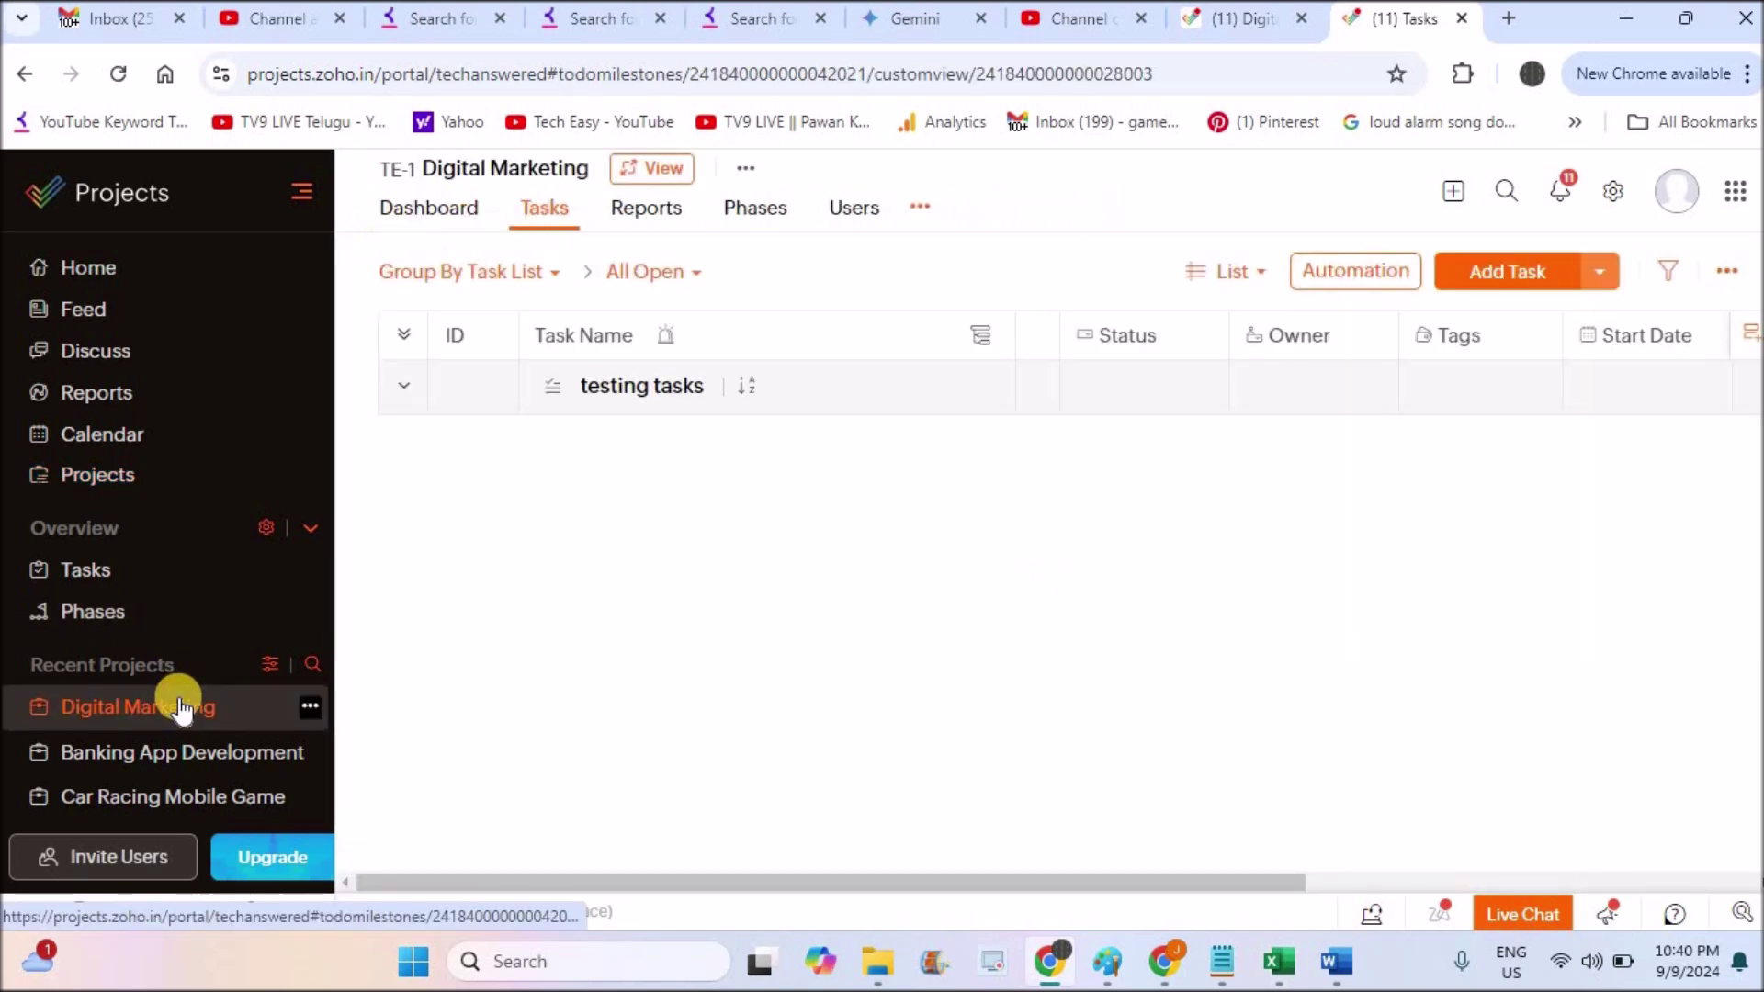
left_click(1452, 265)
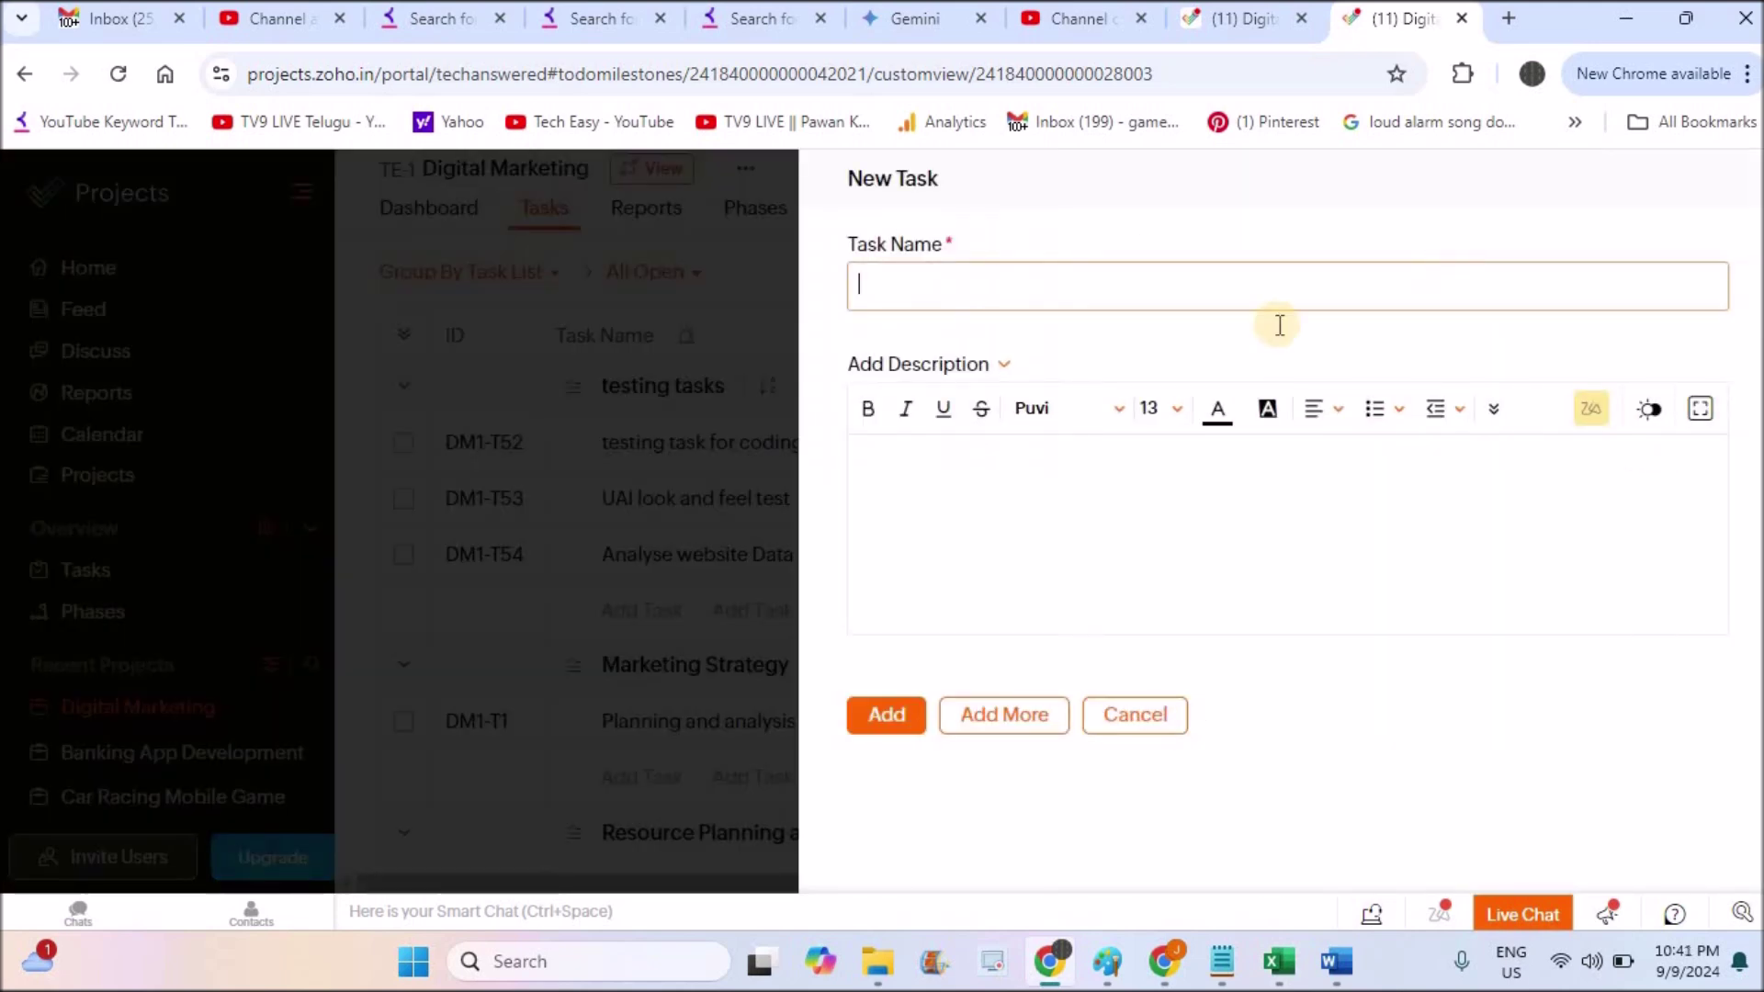
scroll(1757, 588, "down", 6)
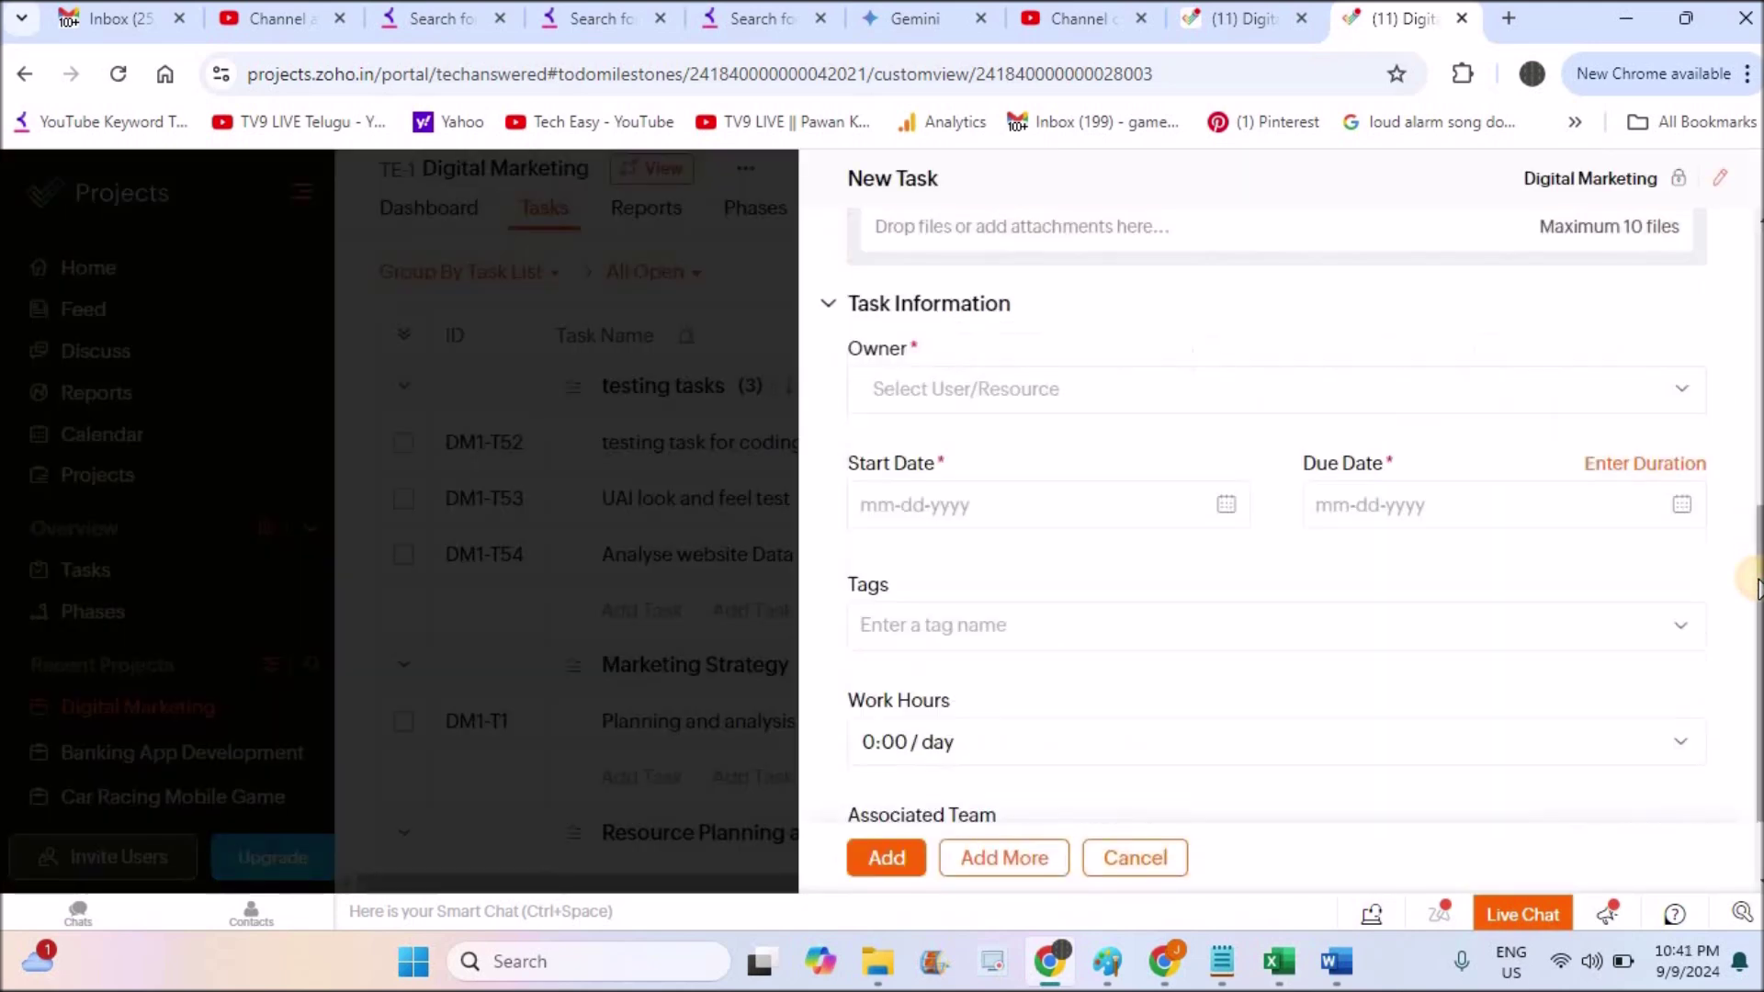
scroll(1757, 588, "down", 2)
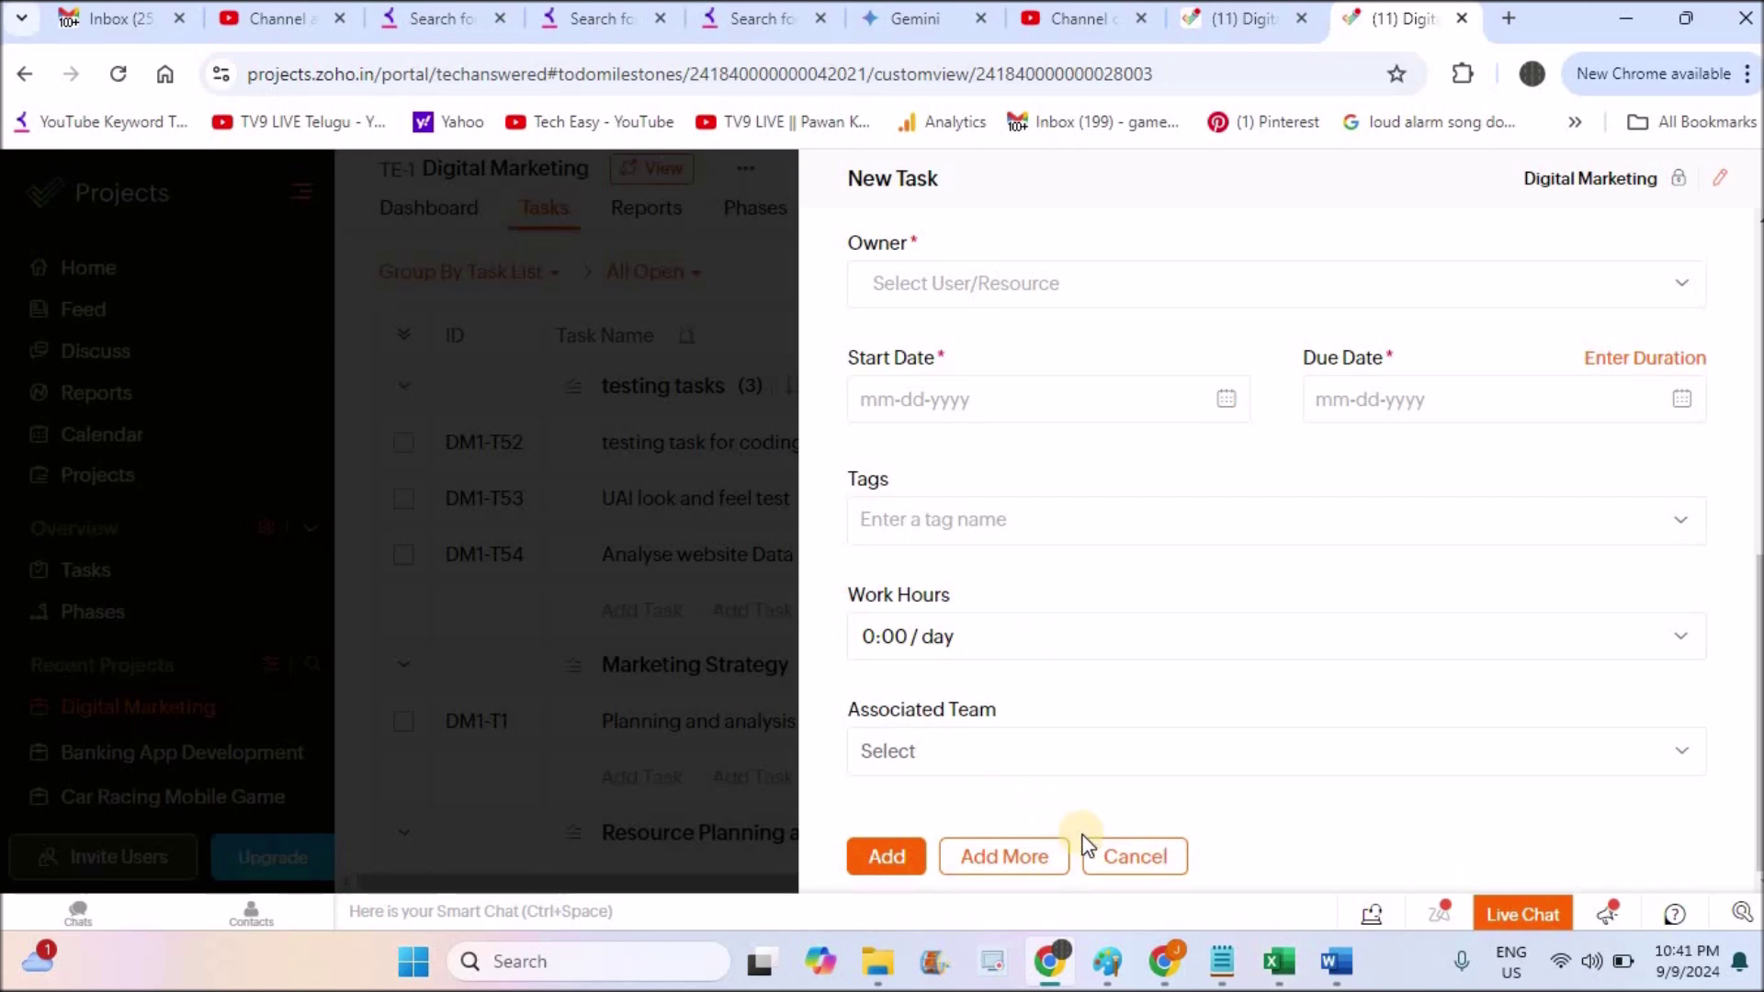
left_click(1110, 862)
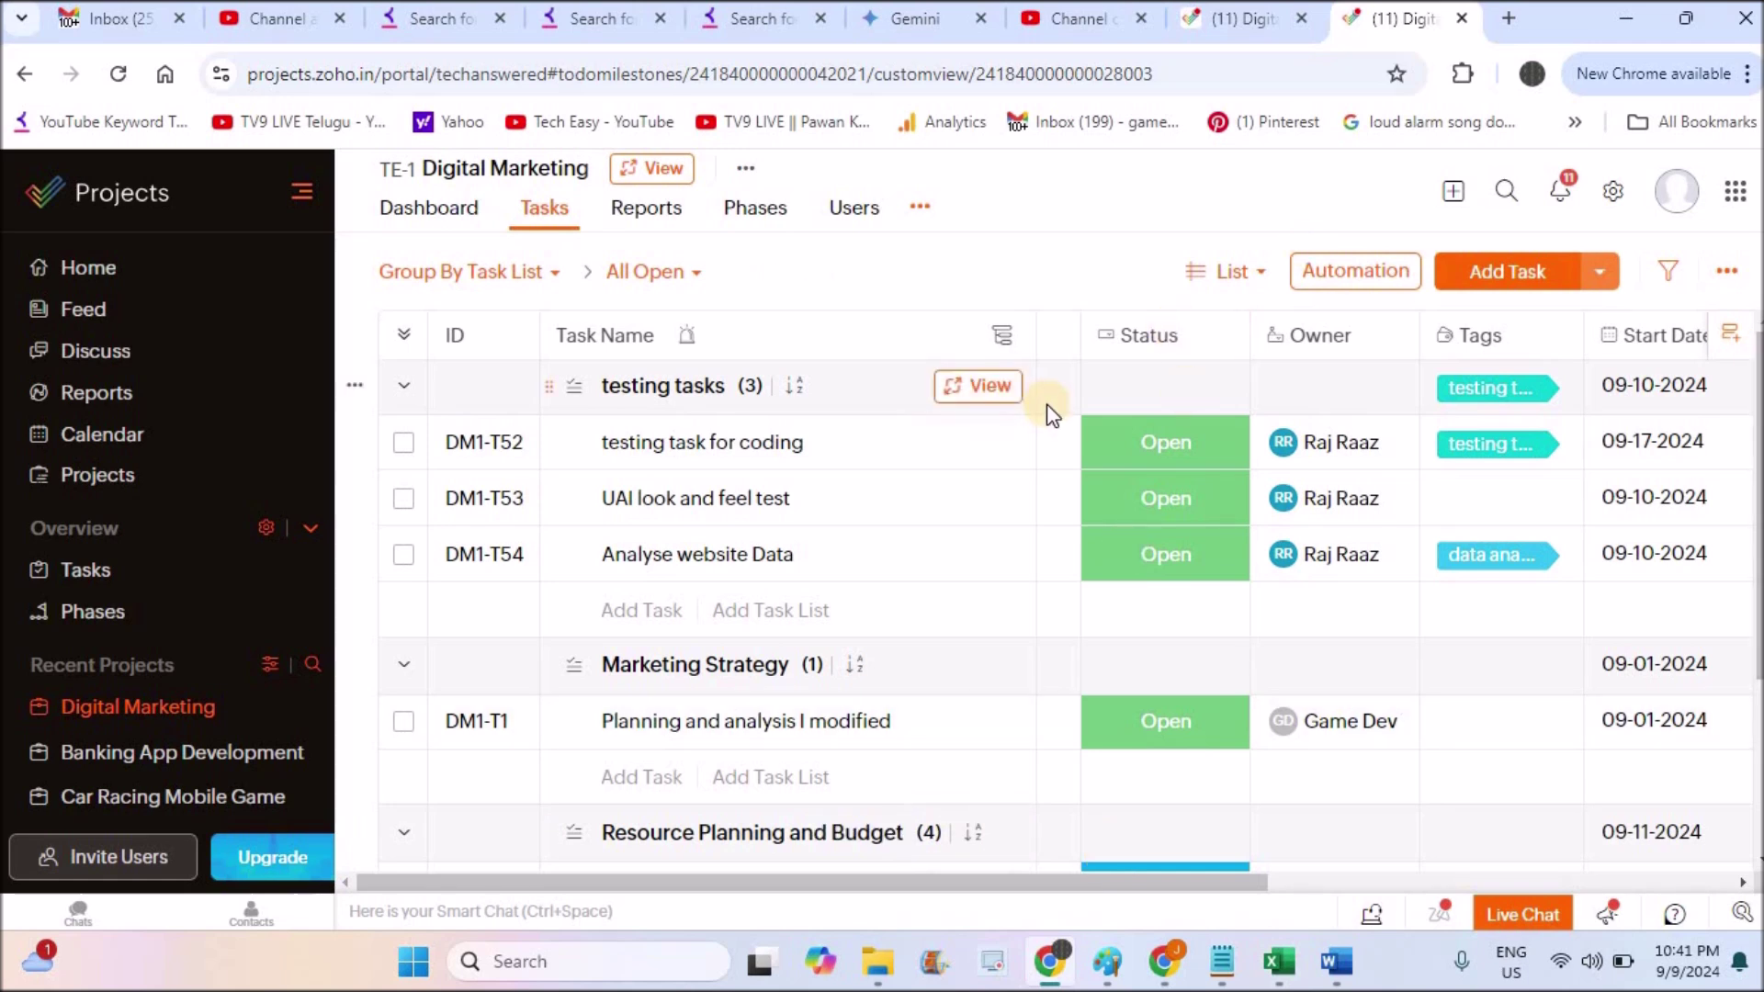
Open the Digital Marketing users list and bring up the Invite Users form at the Email ID field.
left_click(872, 218)
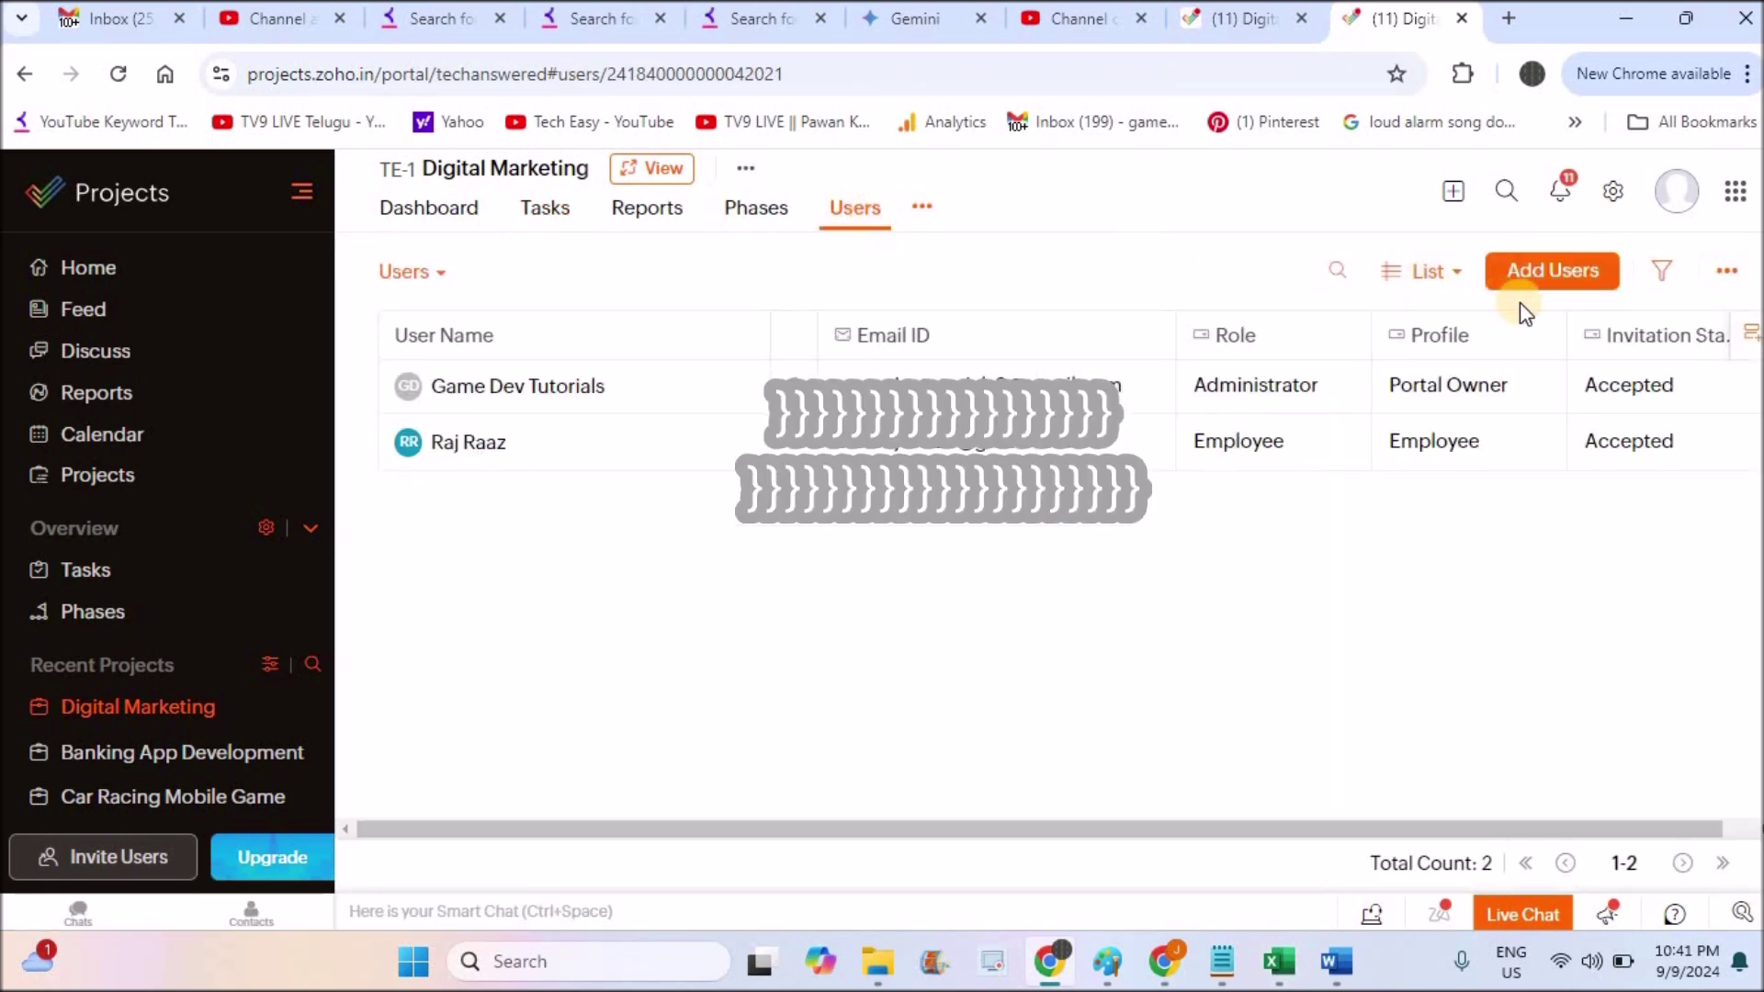
left_click(1536, 281)
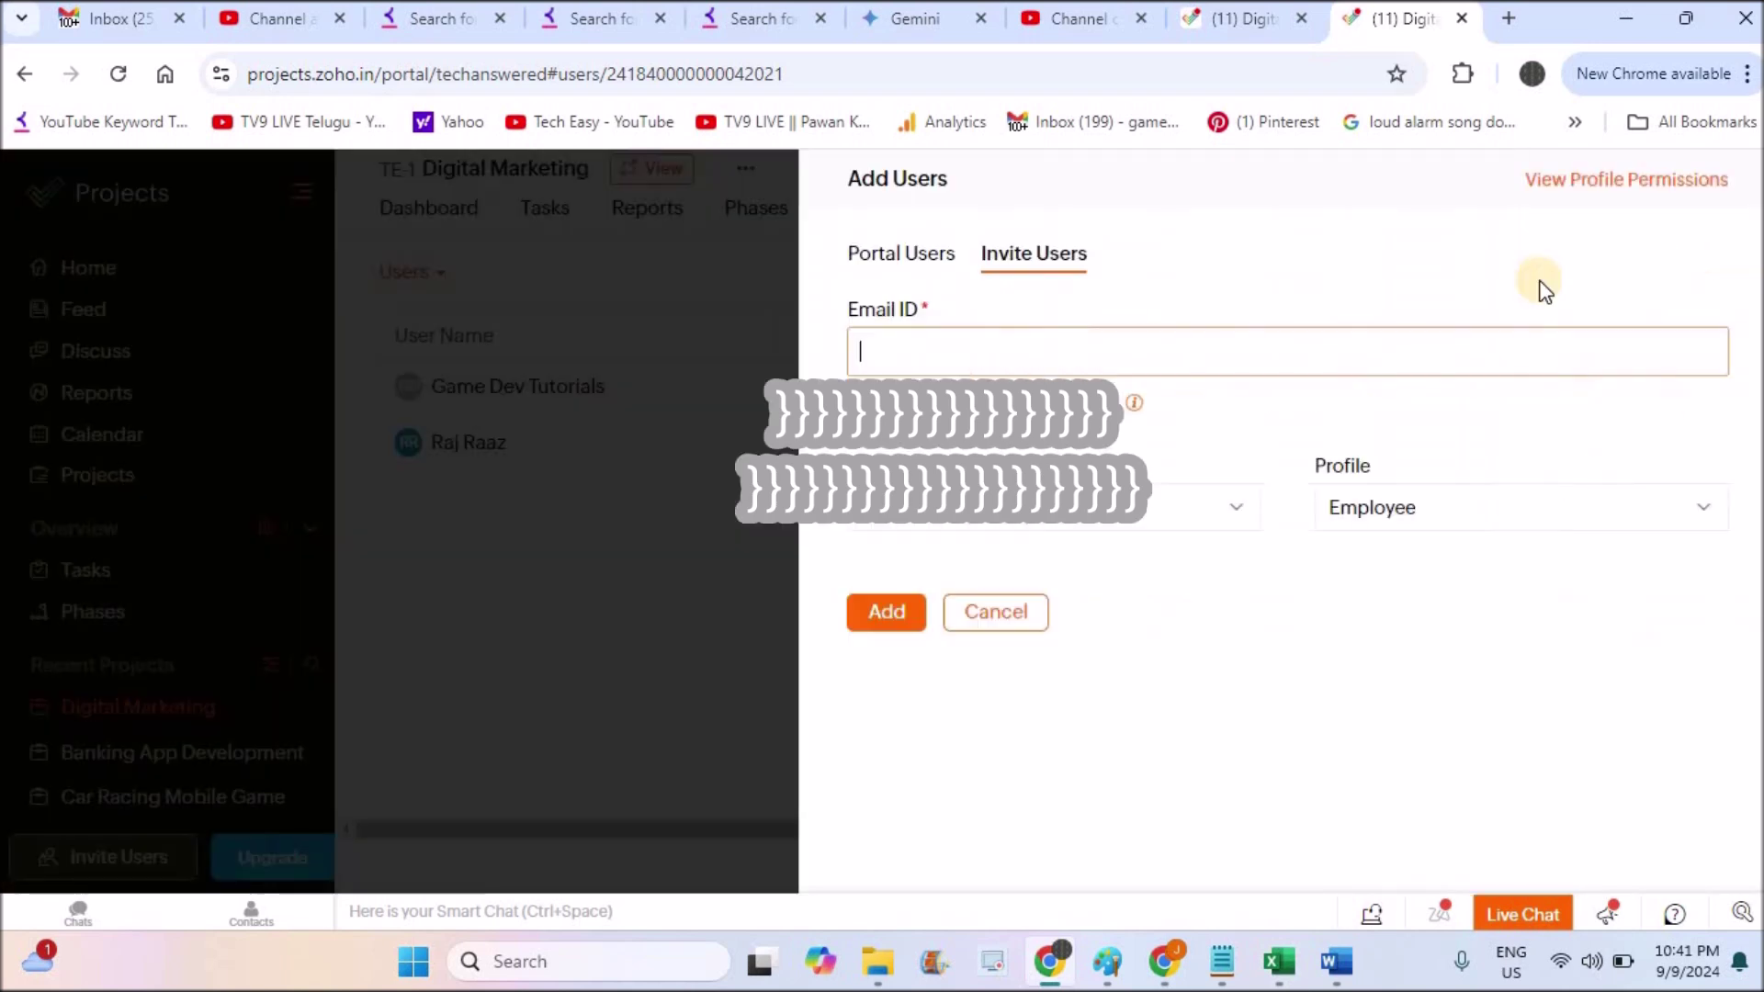
left_click(1129, 303)
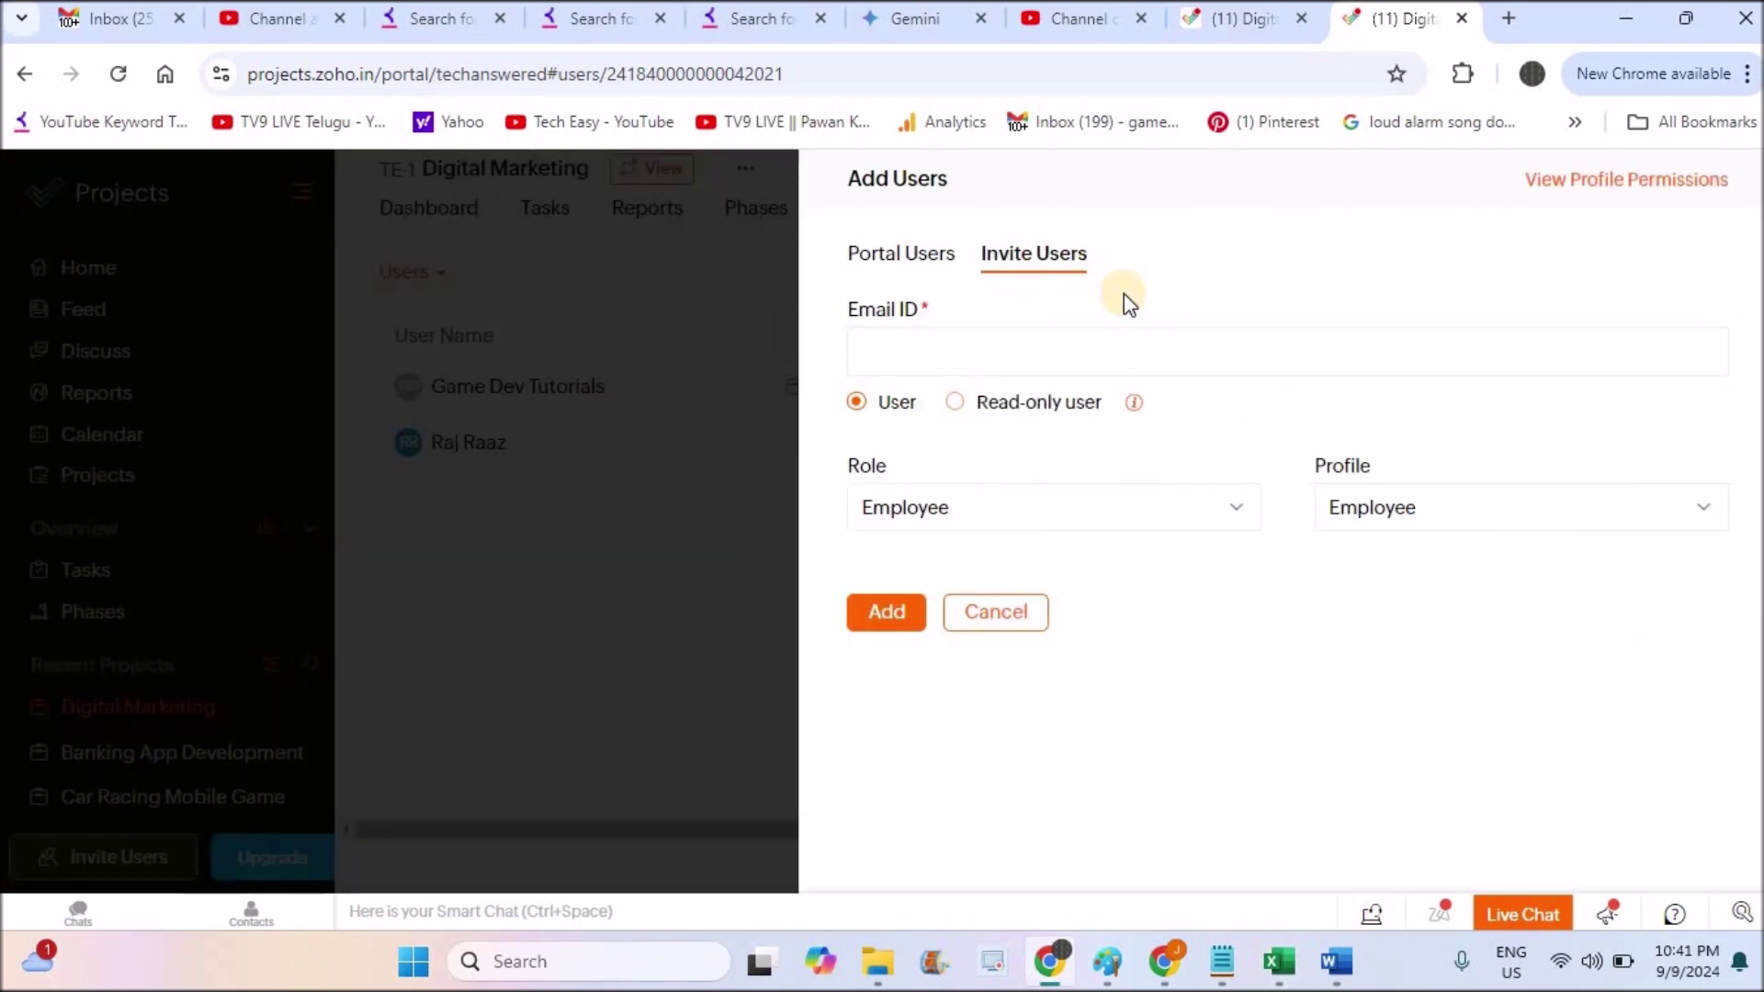
left_click(882, 357)
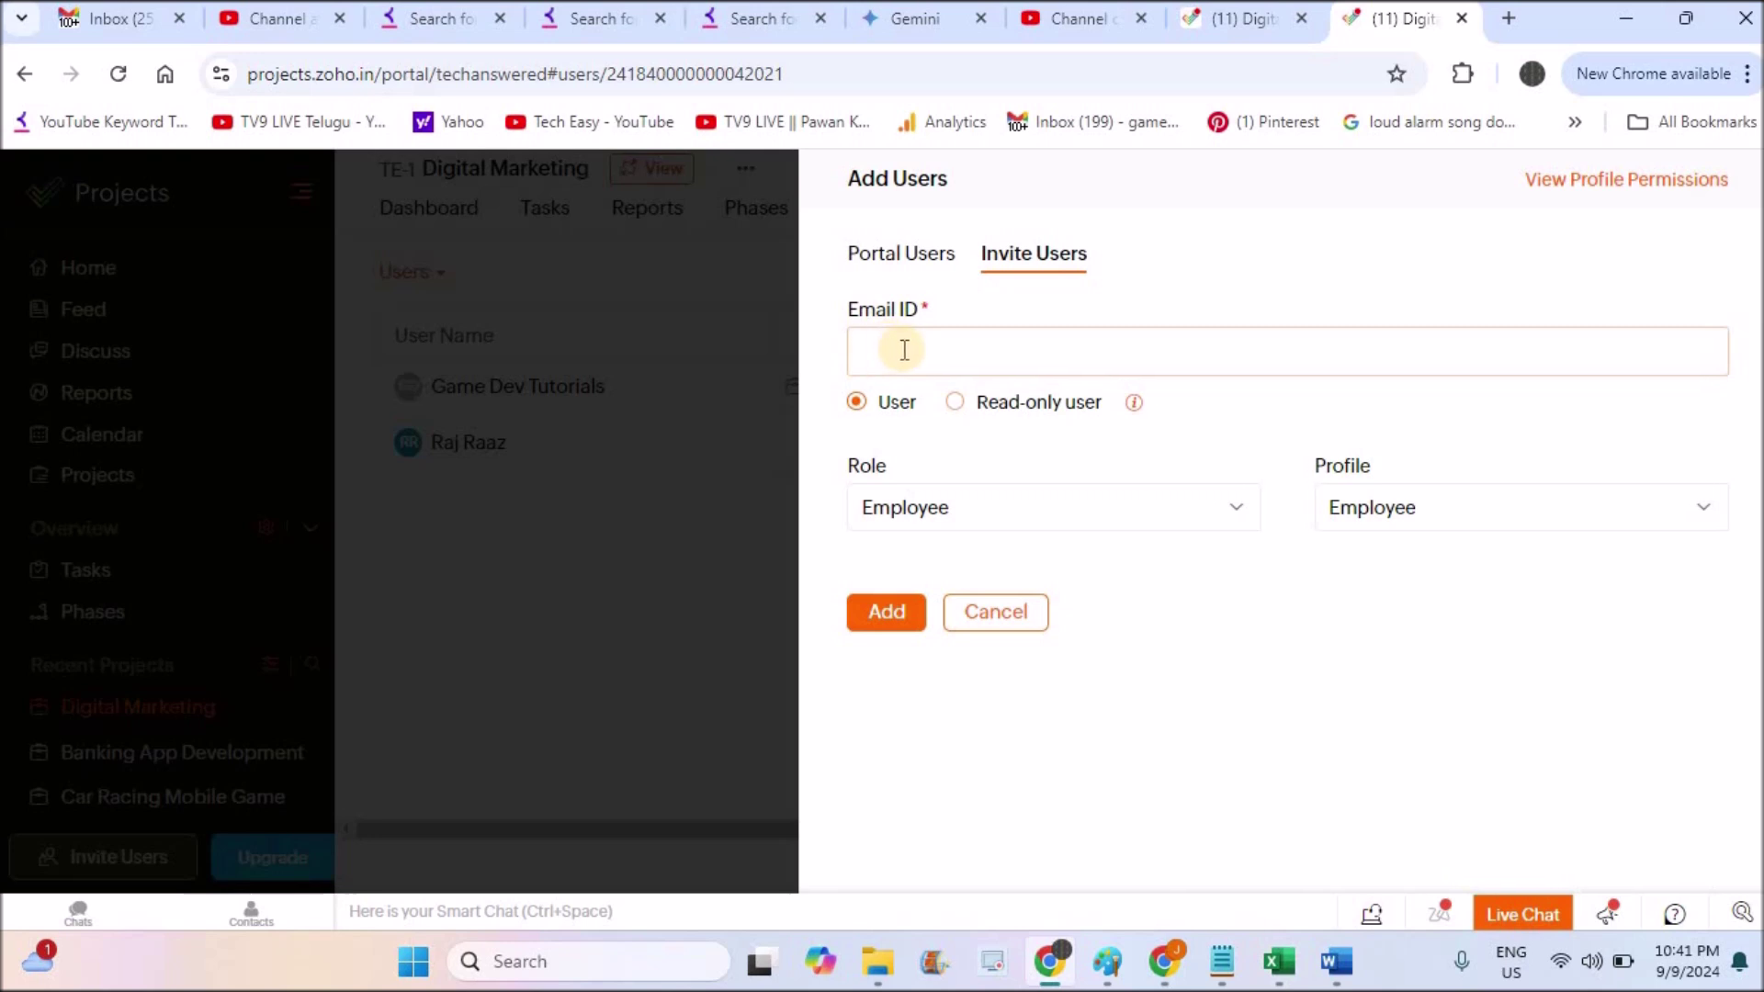
Try submitting the invitation, then check the Role list and leave it on Employee.
left_click(885, 608)
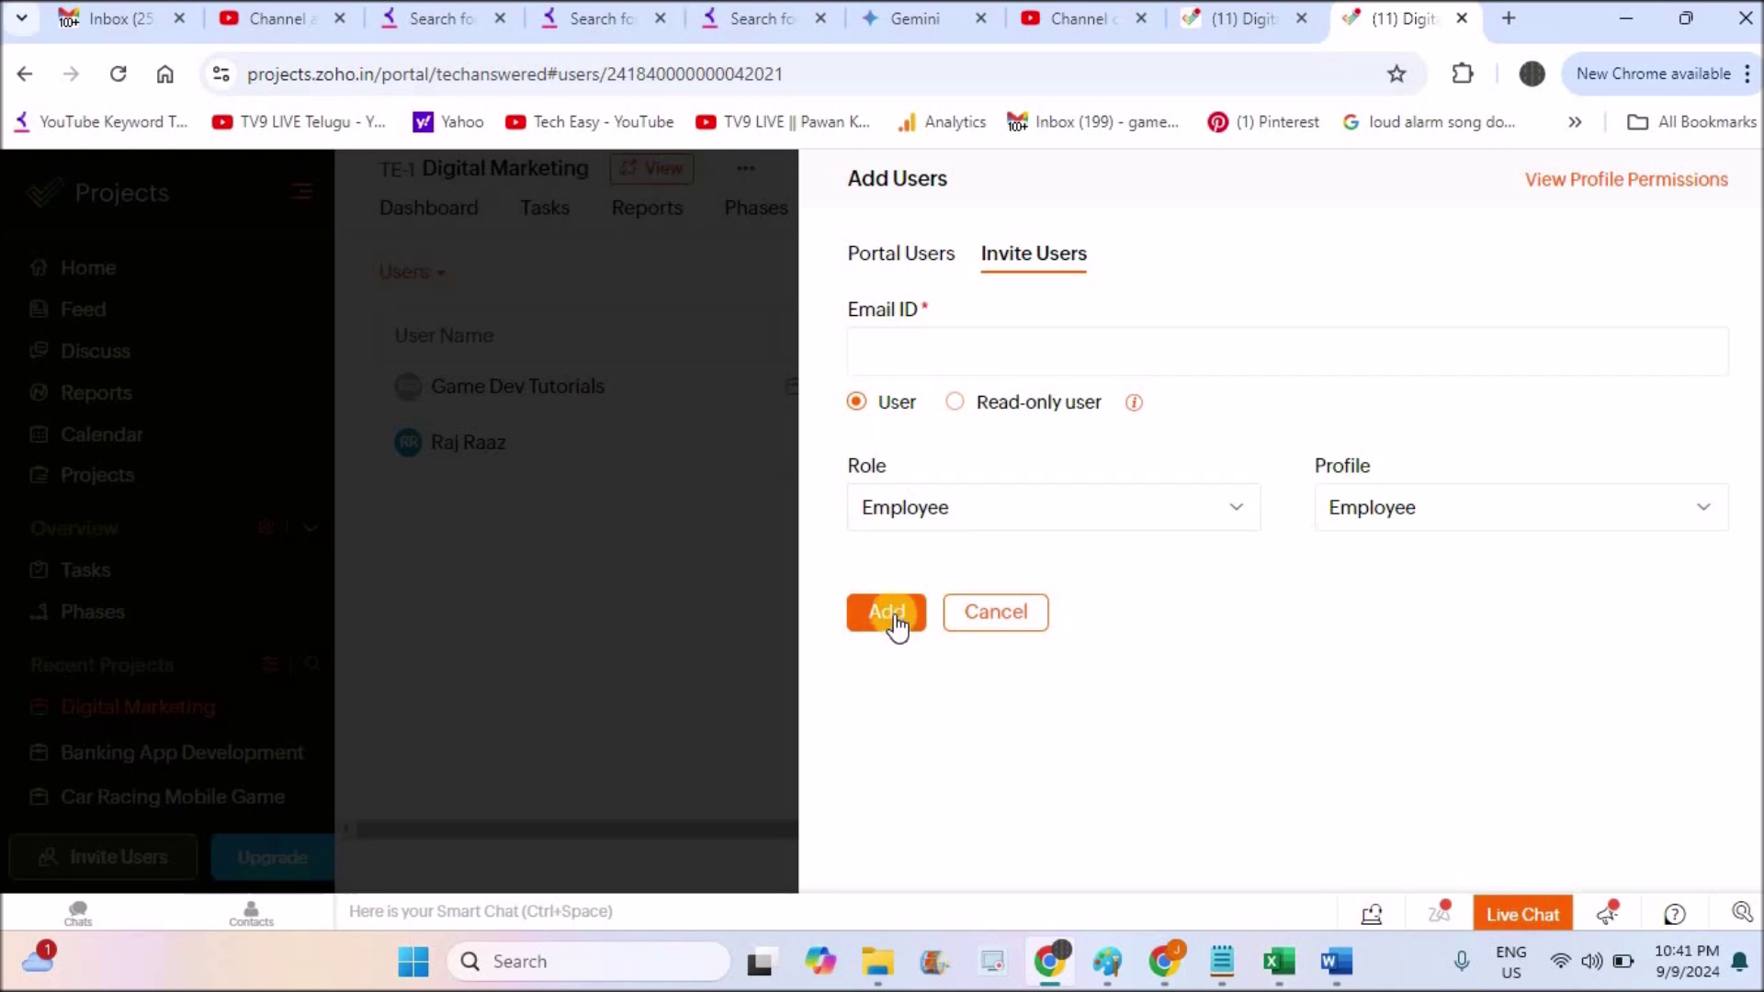
left_click(1232, 509)
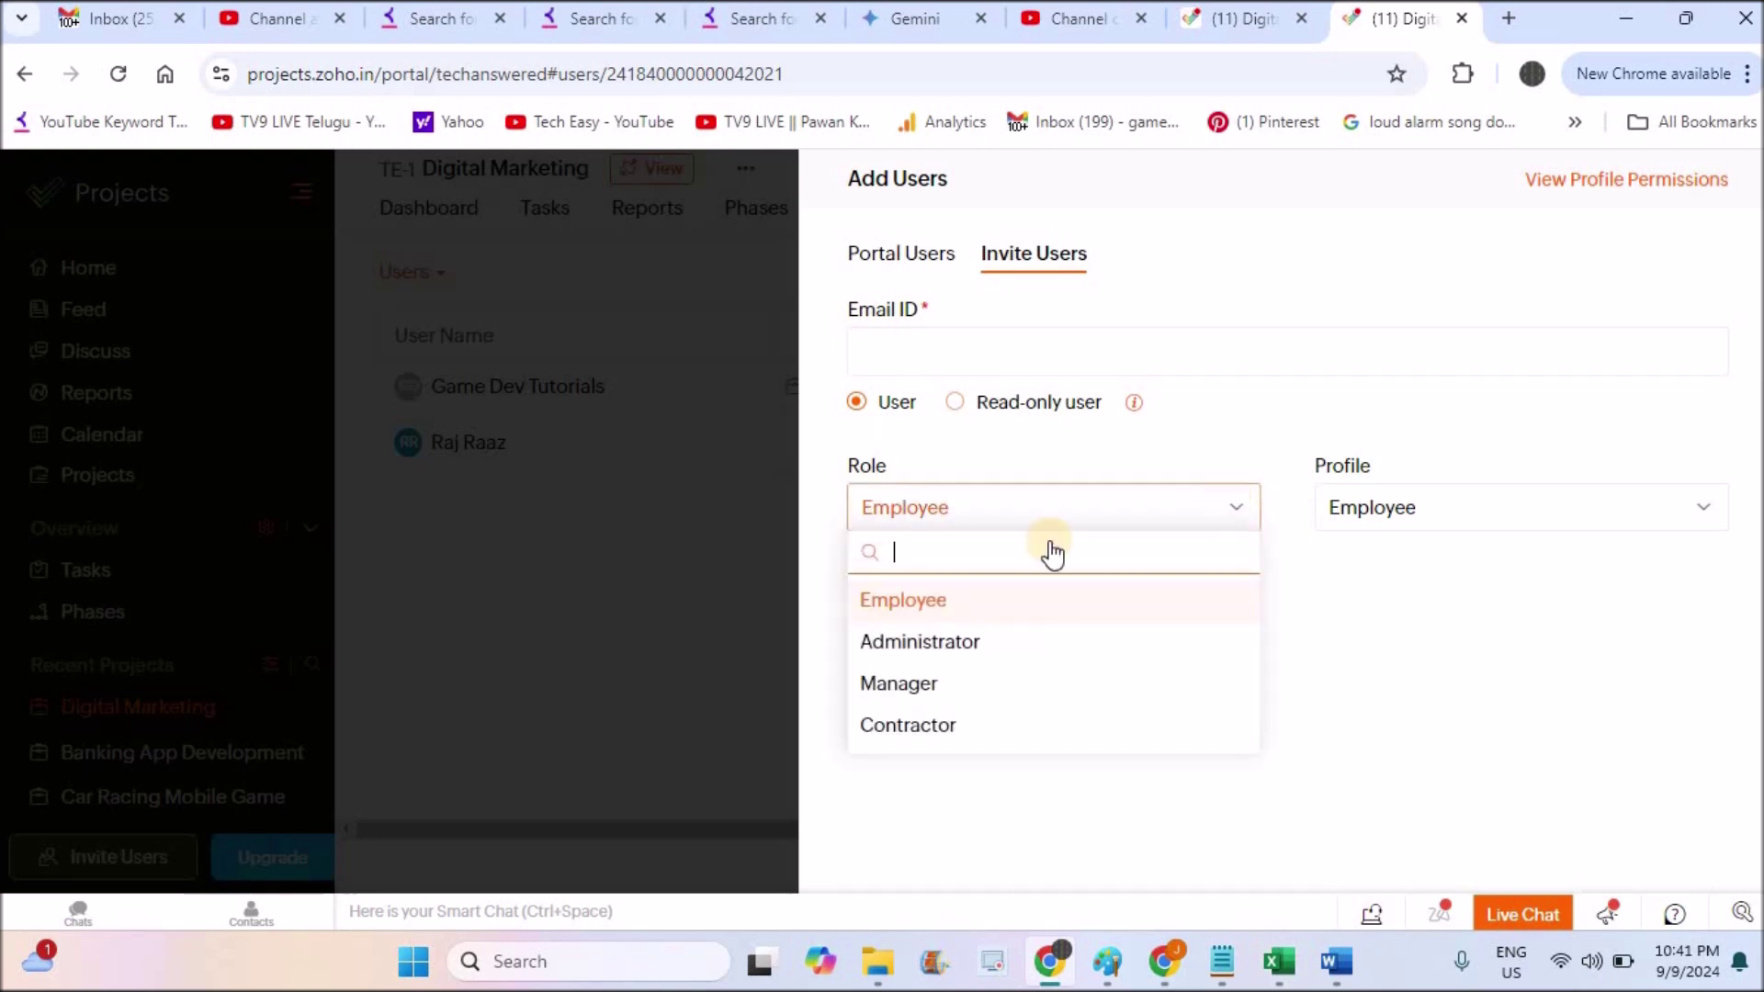
left_click(962, 602)
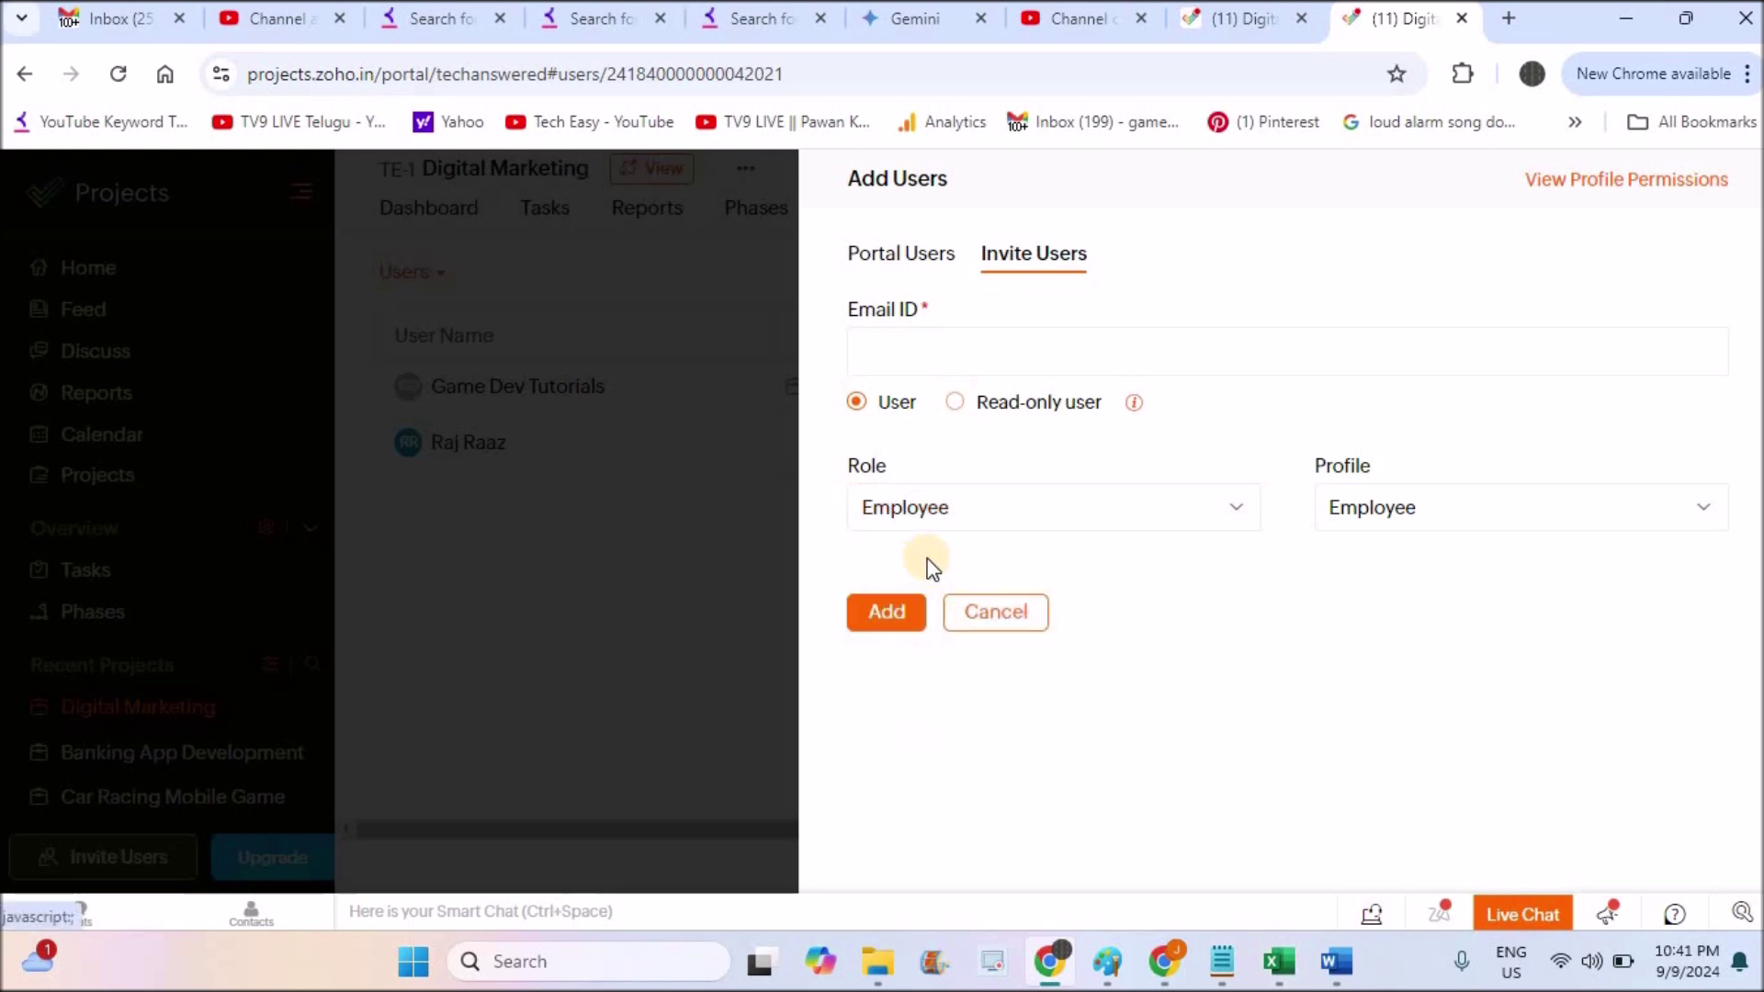
left_click(1095, 515)
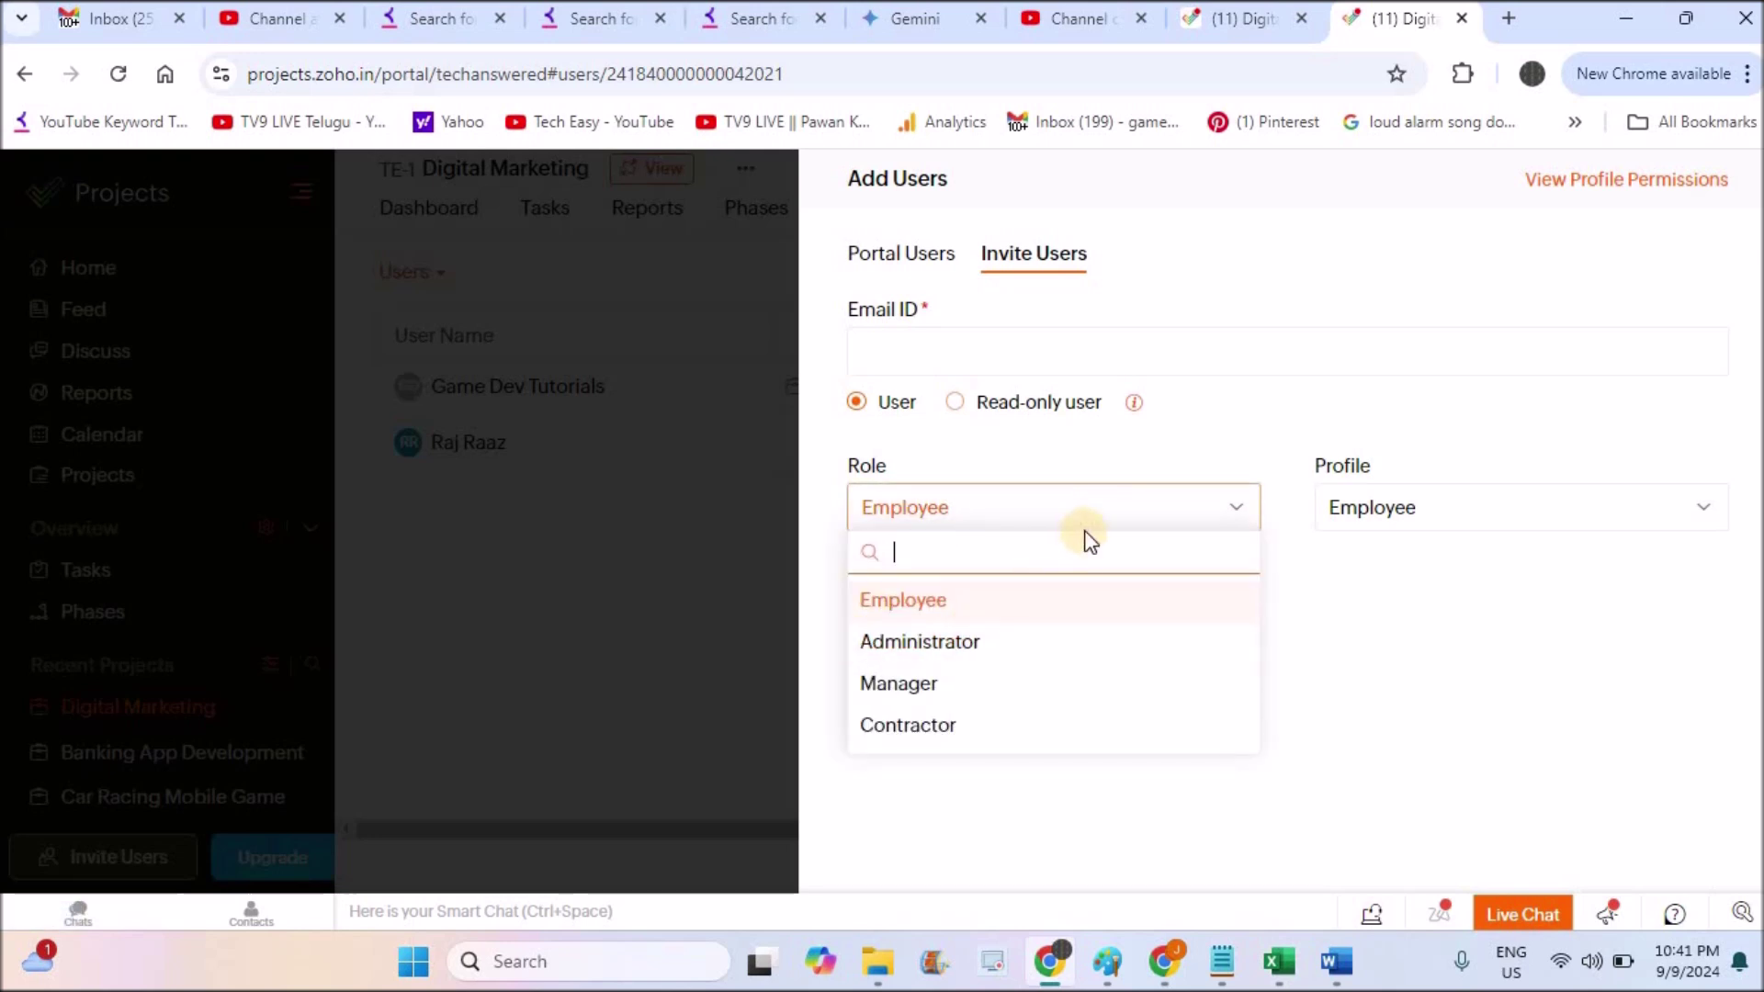
left_click(1158, 450)
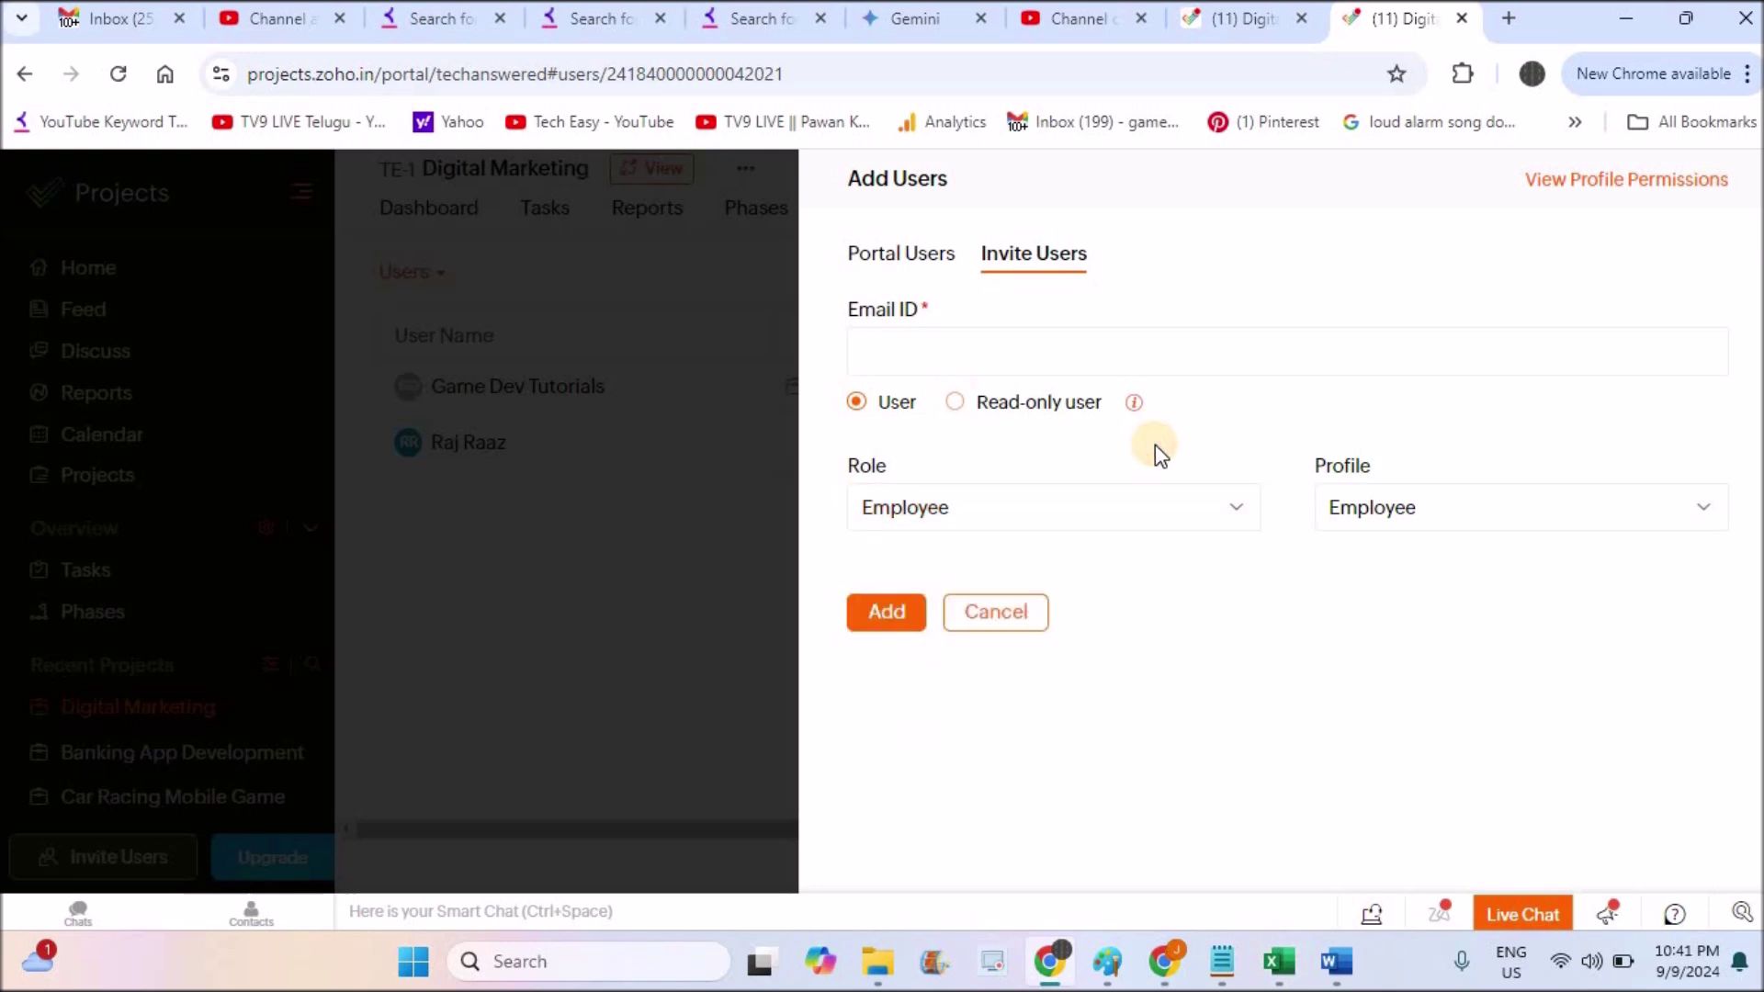